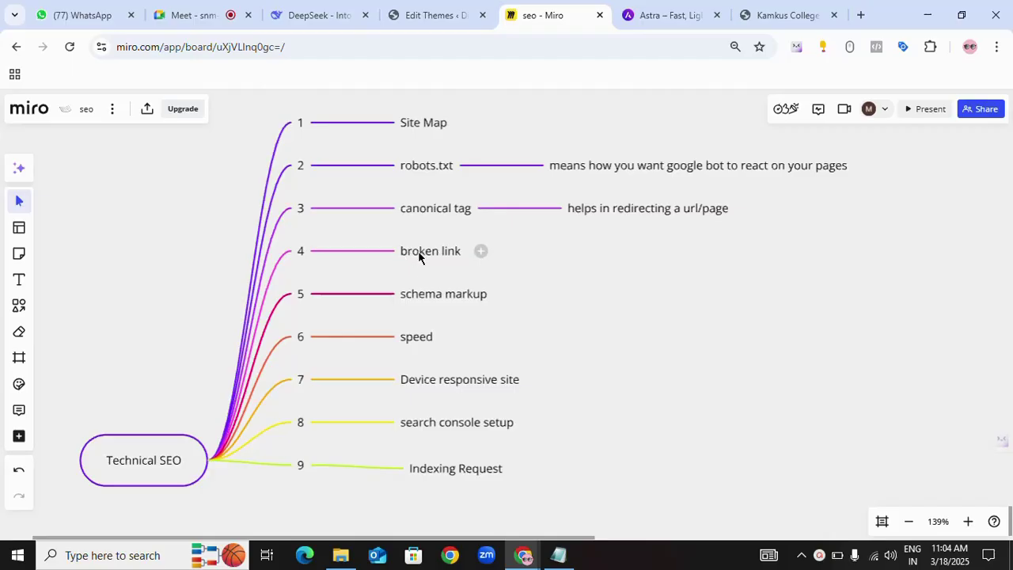
- Add a child under 'broken link' reading 'new which are not linking to any page or page which is linking not found'
click(481, 251)
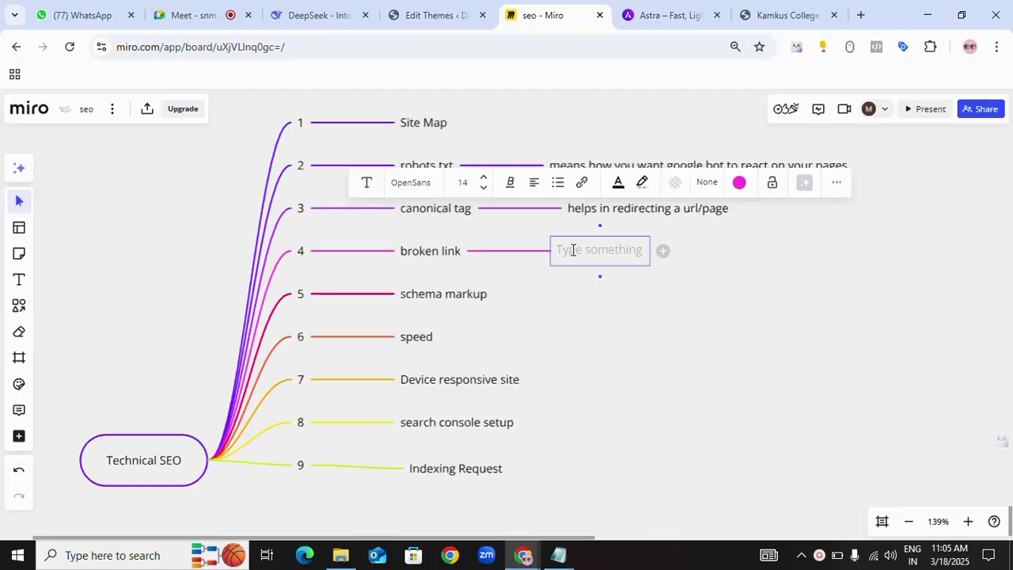
text(new whiuch)
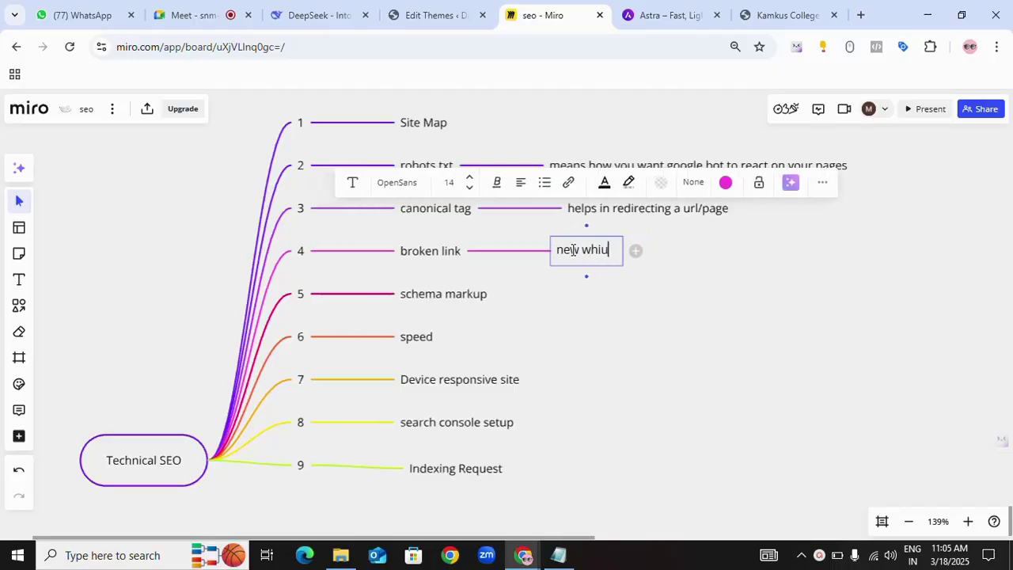
key(BackSpace)
key(BackSpace)
key(BackSpace)
key(BackSpace)
text(ch a)
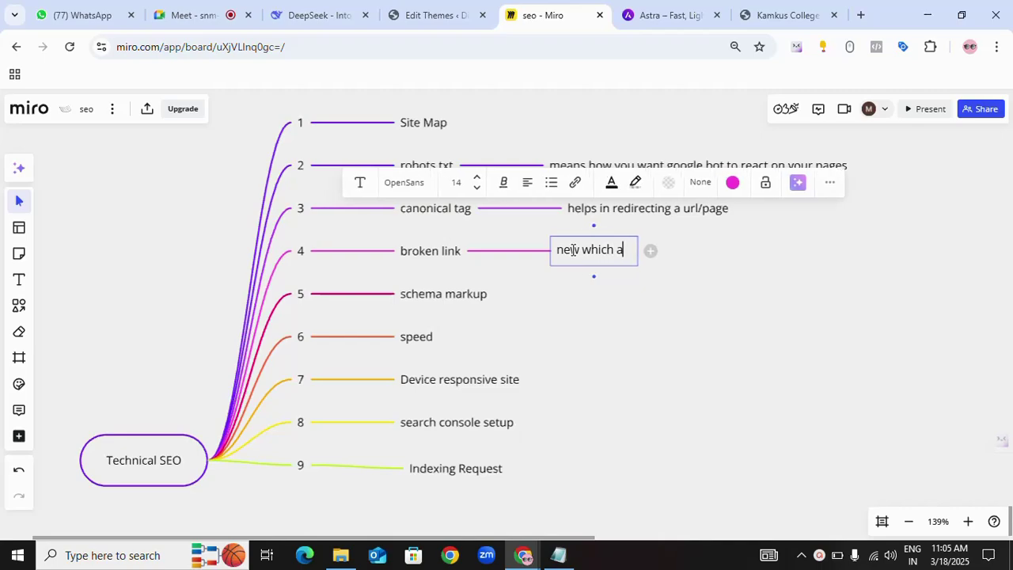
text(re not )
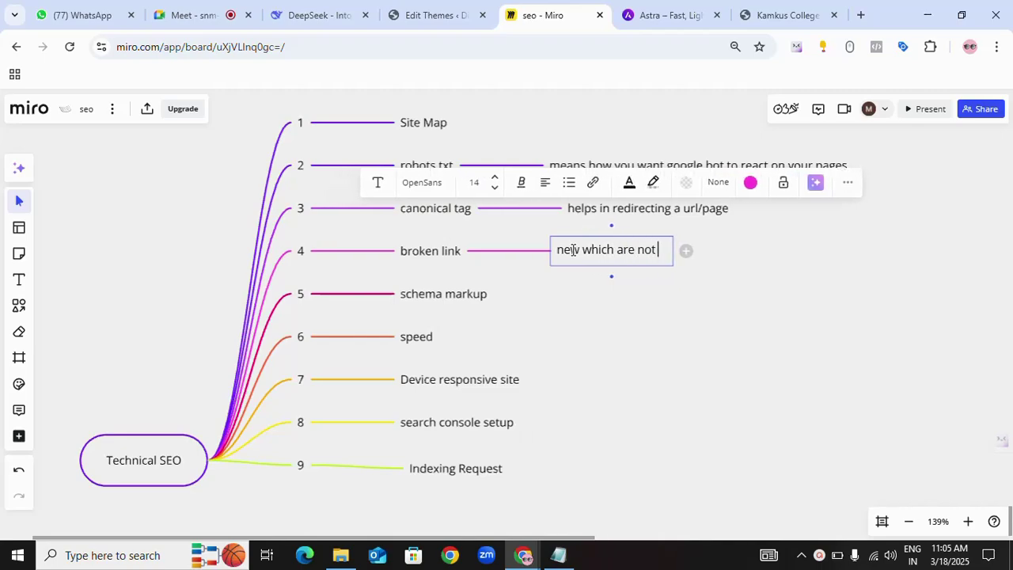
text(liking)
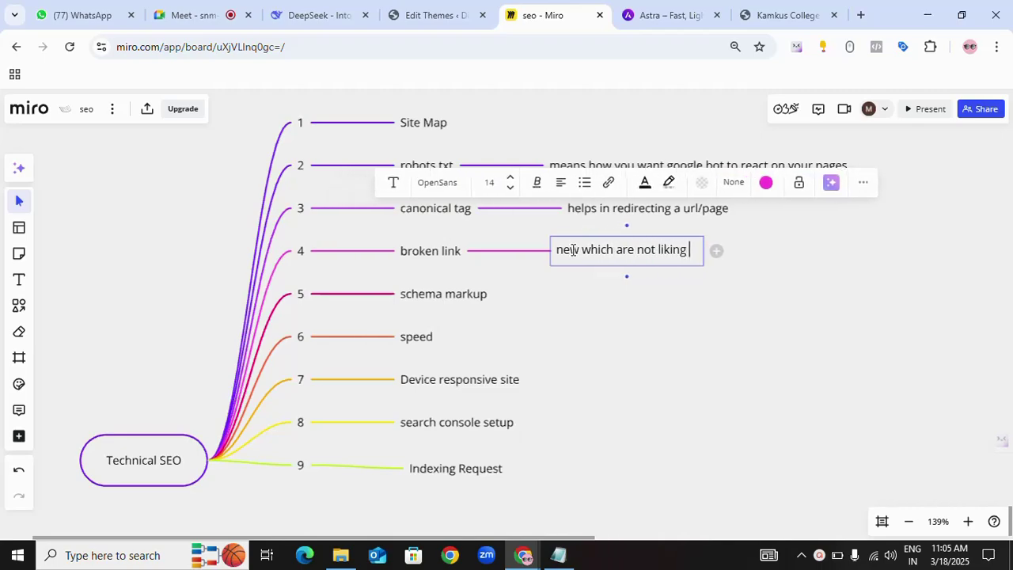
key(BackSpace)
key(BackSpace)
key(BackSpace)
key(BackSpace)
text(nking to )
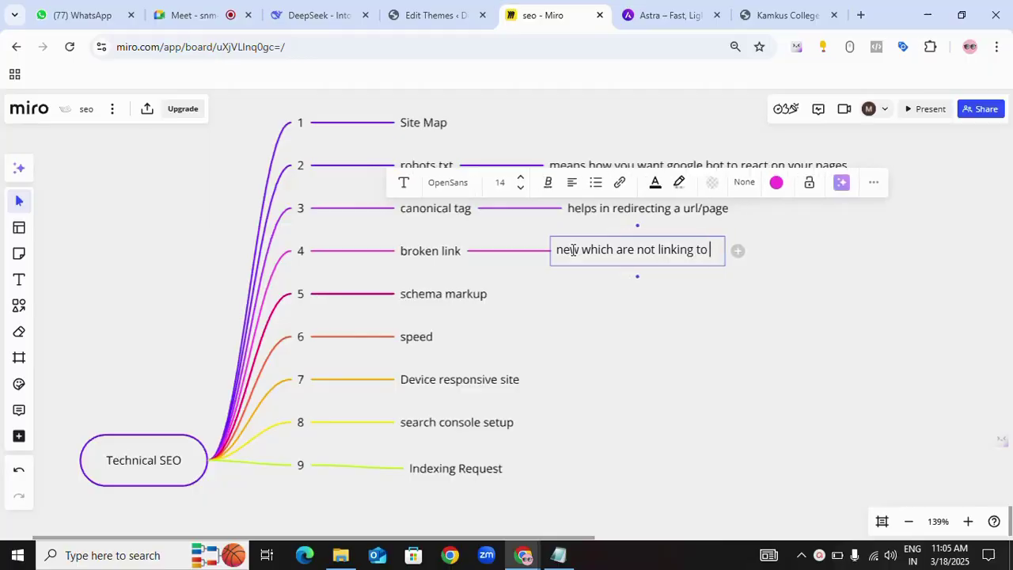
text(any page)
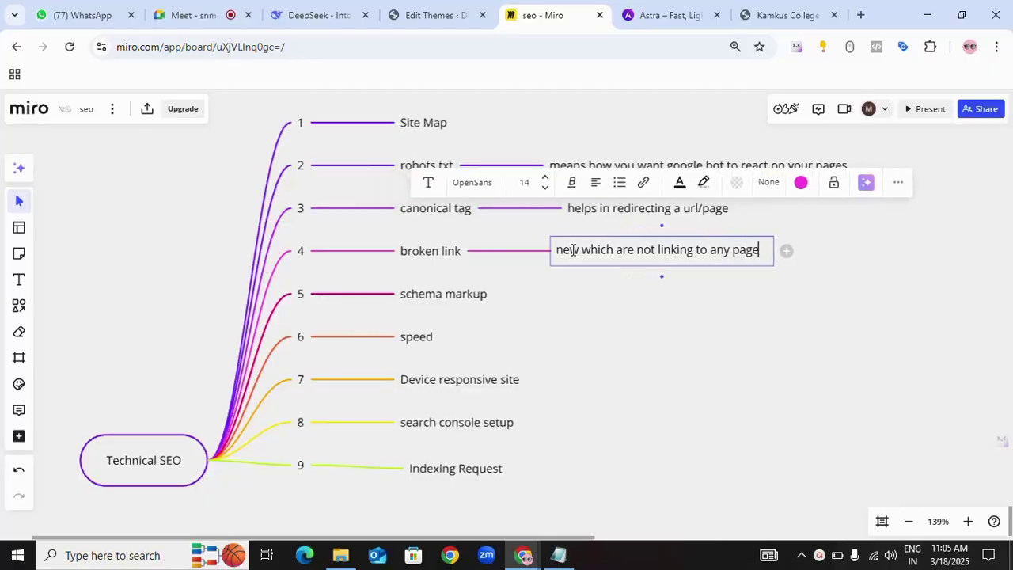
text( or )
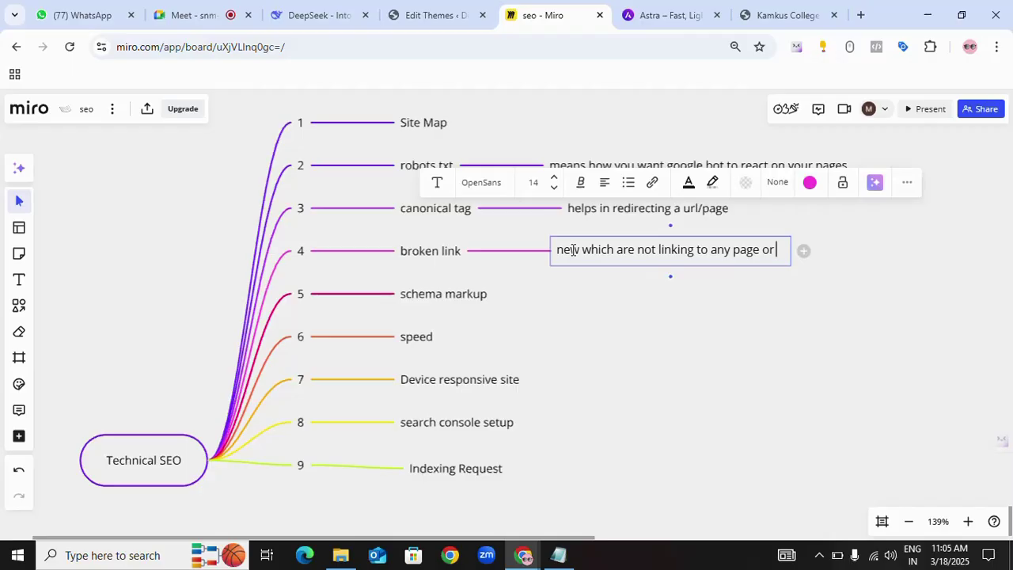
text( page which)
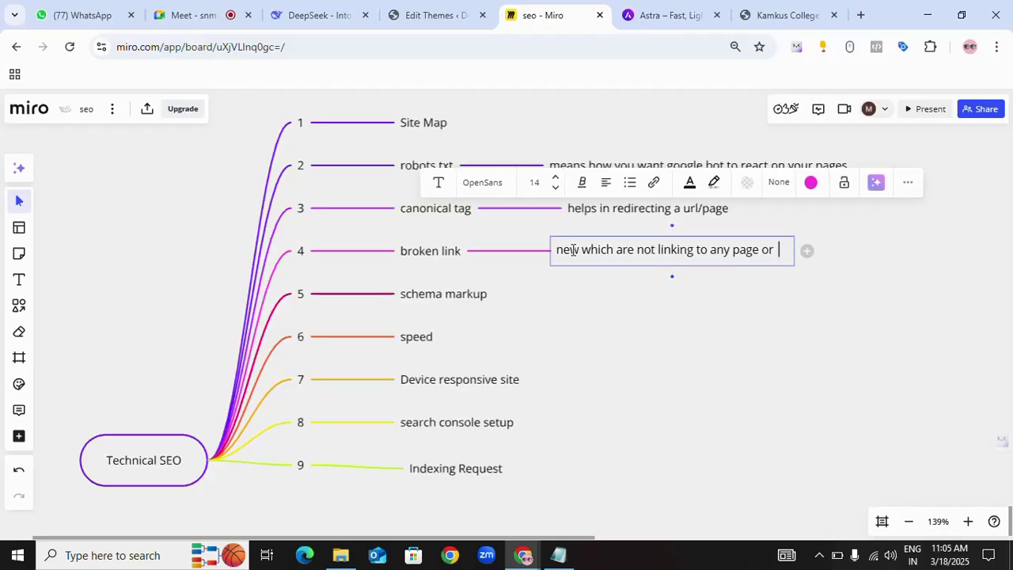
text( is)
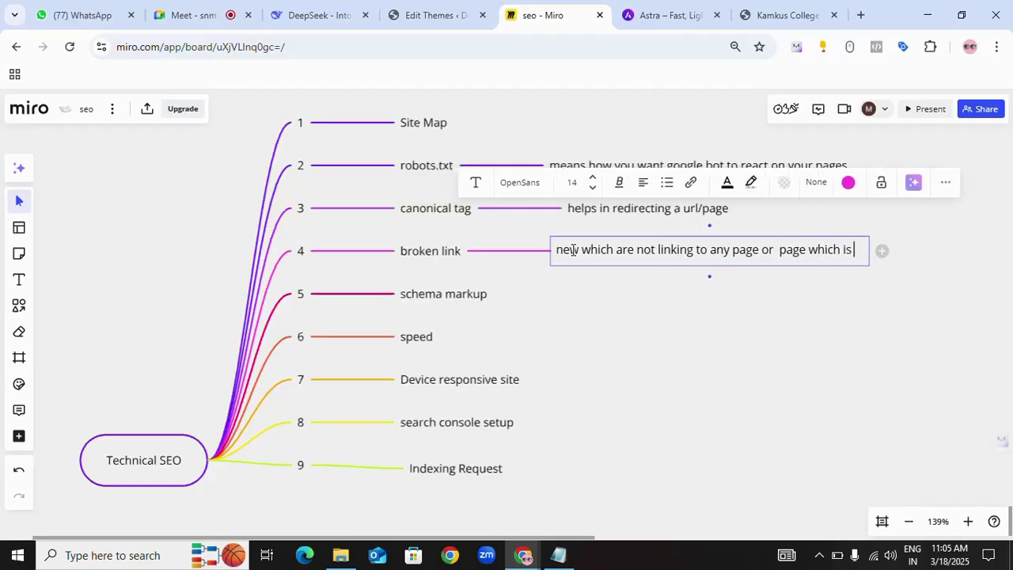
text( linking not found)
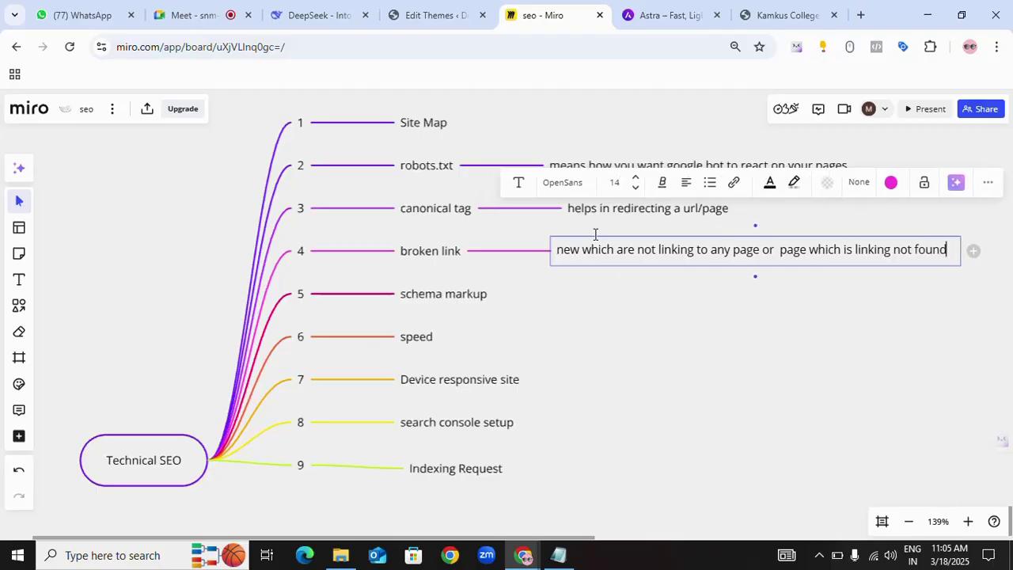
- Switch to the Kamkus College of Law site and scroll through the home page
click(786, 15)
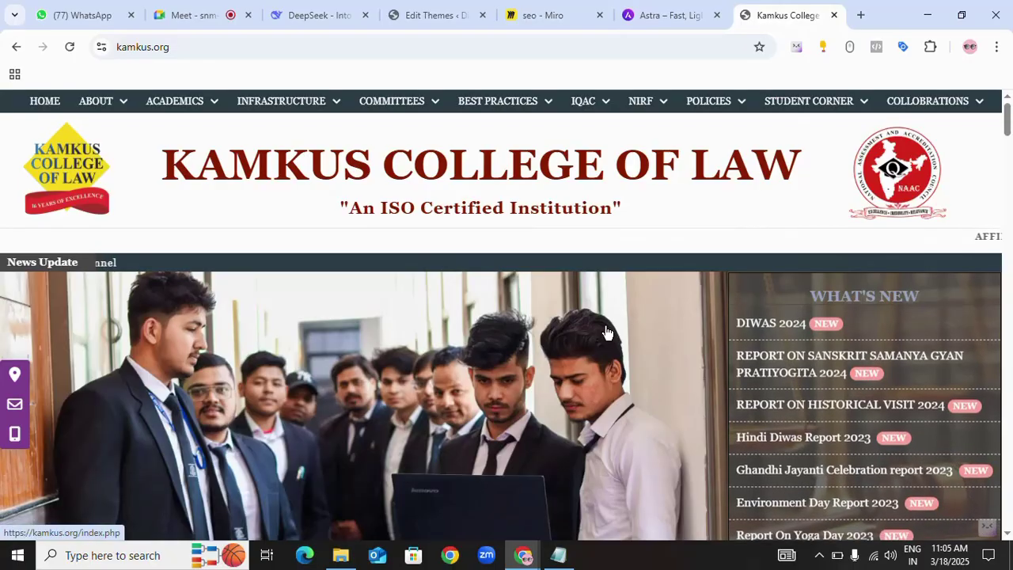
scroll(607, 331, down, 5)
scroll(607, 331, down, 10)
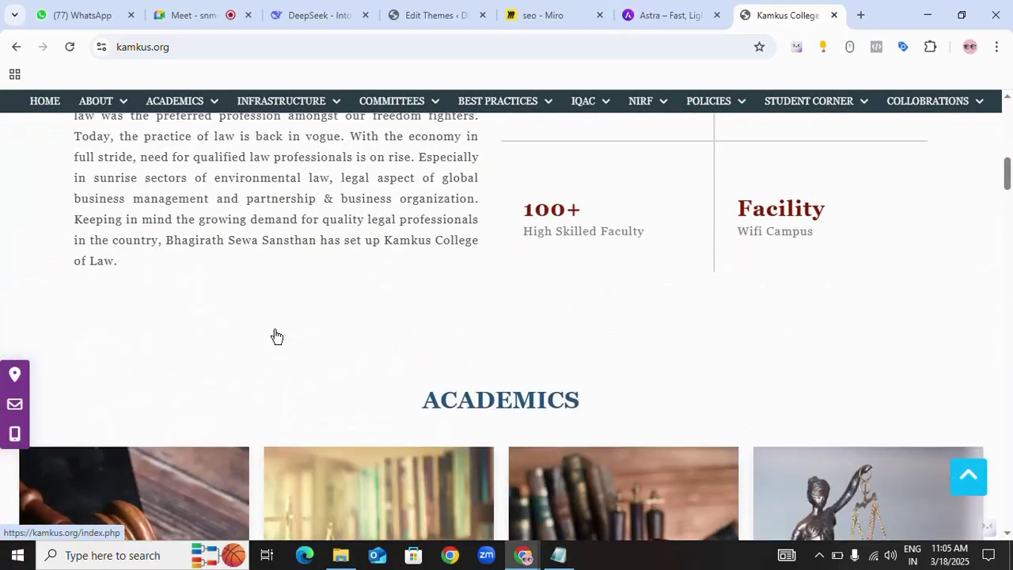
scroll(669, 333, down, 3)
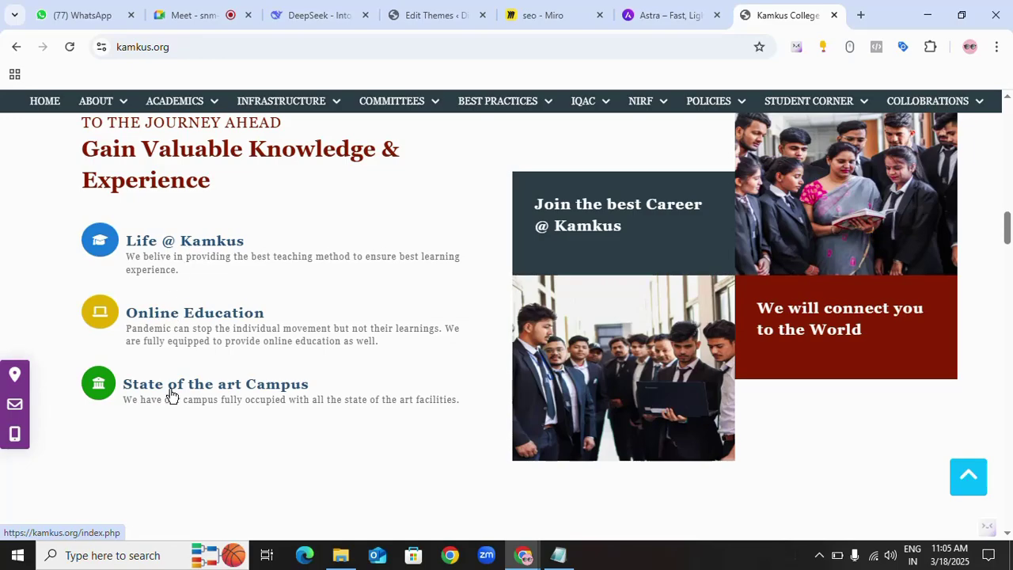
scroll(599, 389, down, 5)
scroll(778, 361, down, 3)
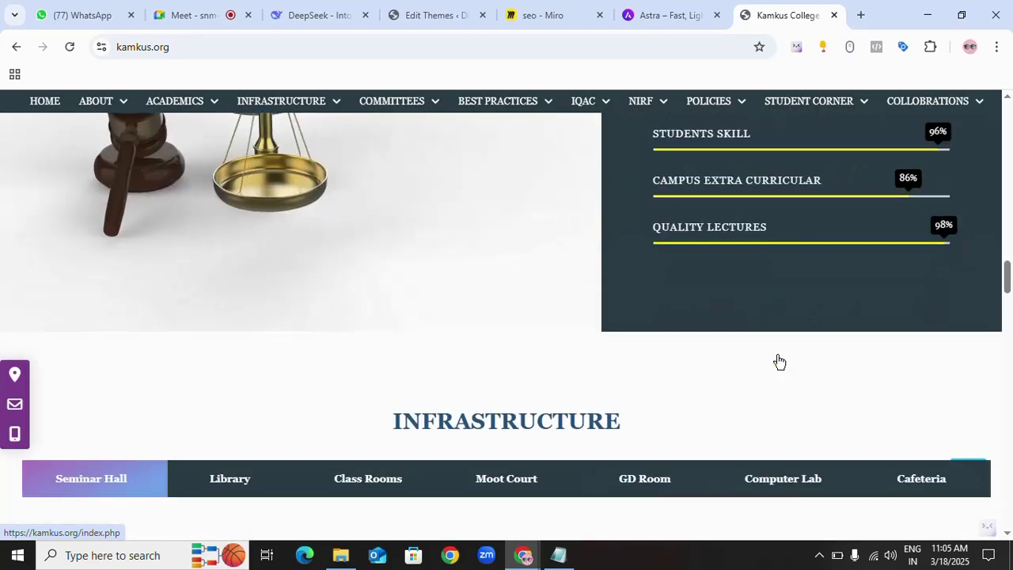
scroll(776, 359, up, 3)
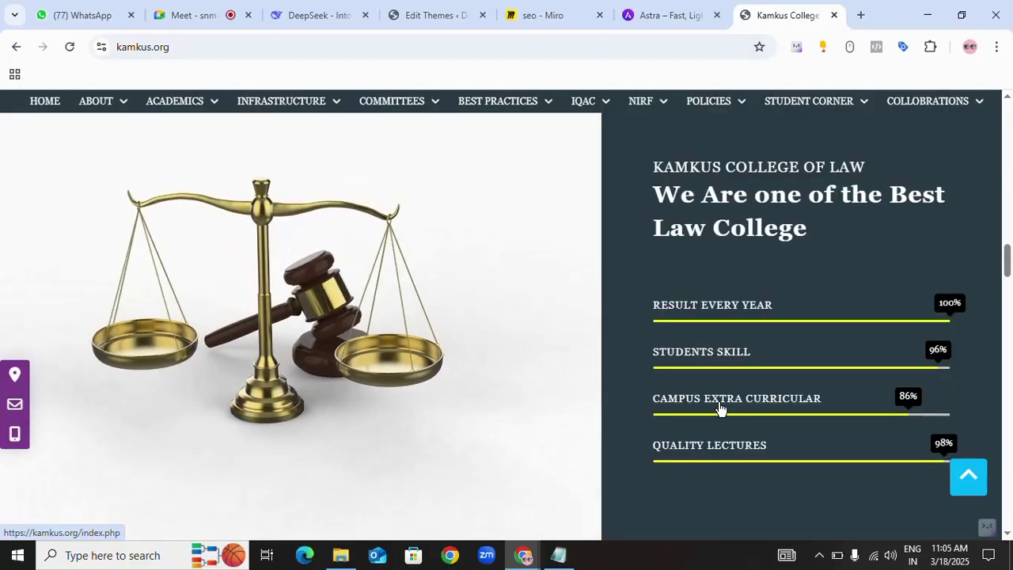
scroll(719, 396, down, 5)
scroll(541, 383, up, 6)
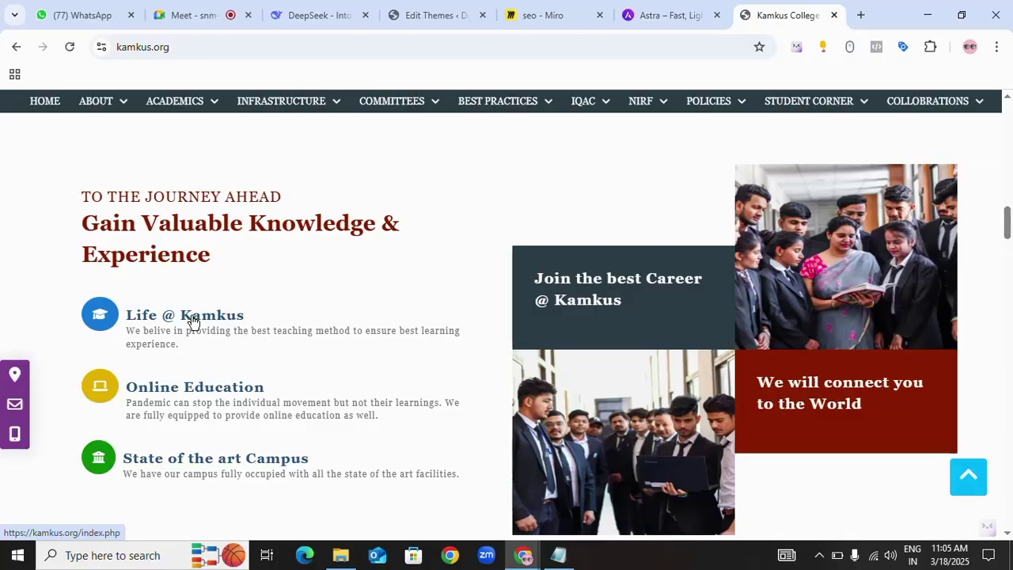
- Test the Life @ Kamkus link and inspect the index.php address
click(192, 321)
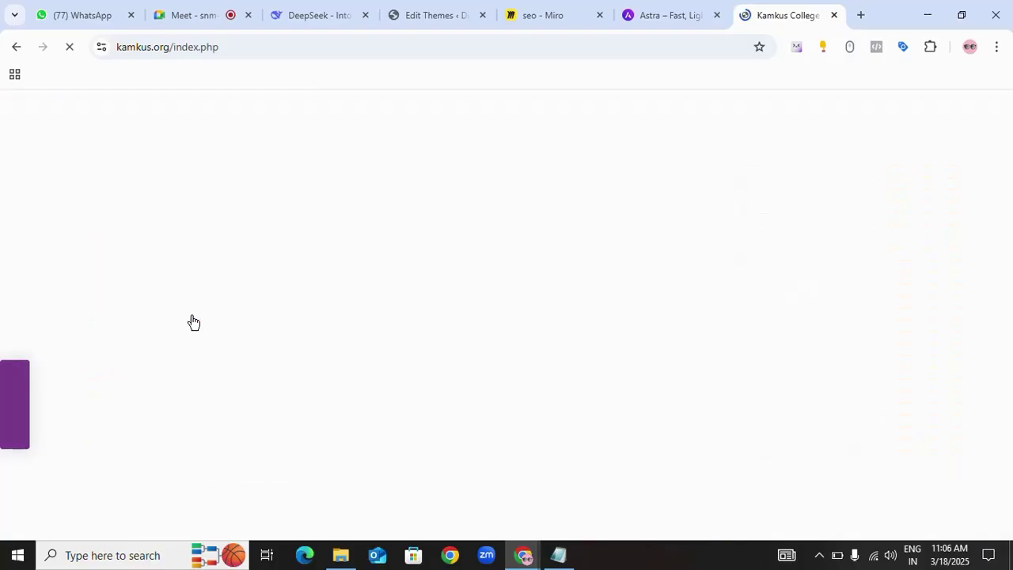
scroll(641, 316, down, 10)
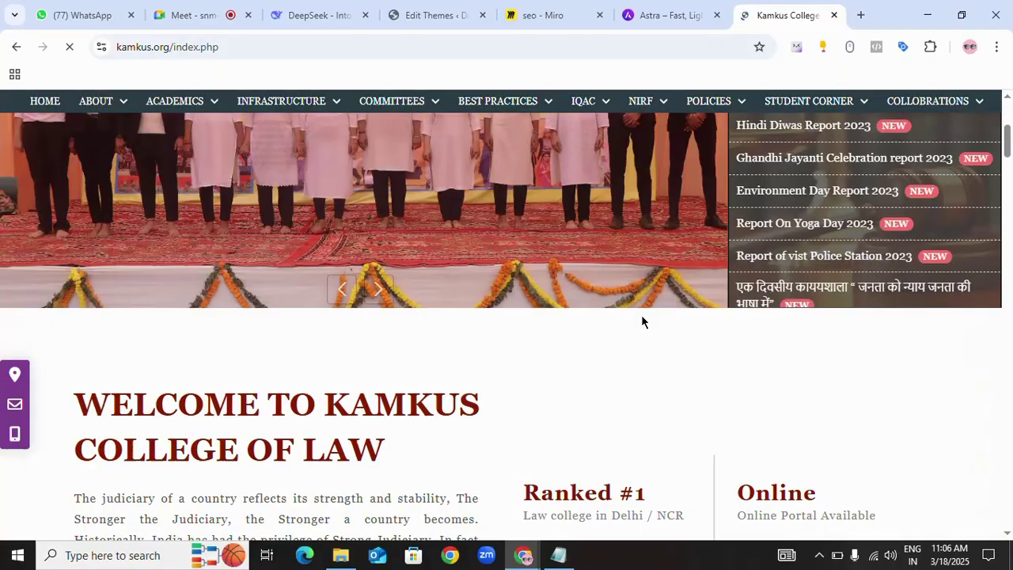
scroll(512, 340, up, 10)
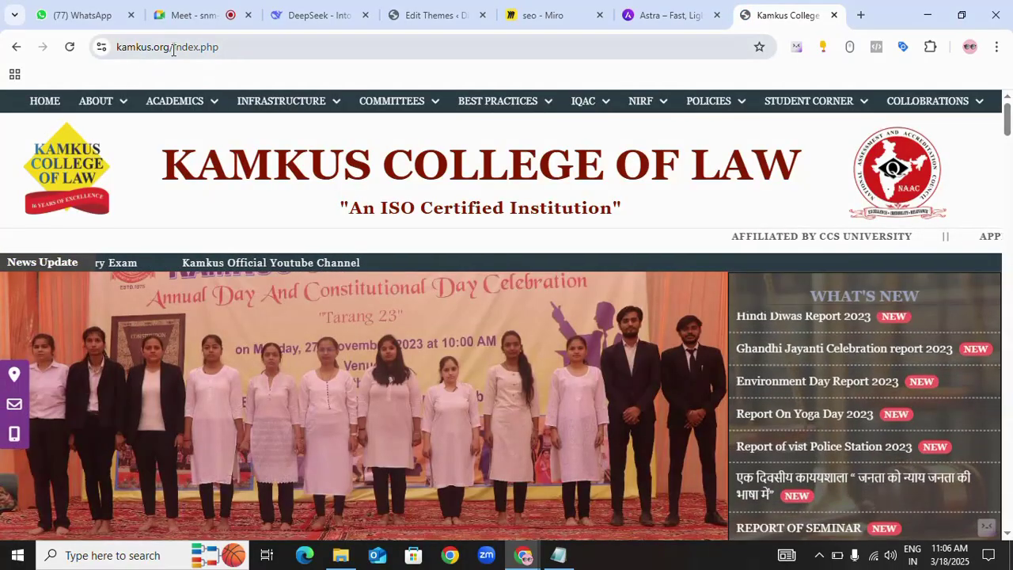
drag(173, 49, 225, 47)
click(228, 46)
double_click(244, 46)
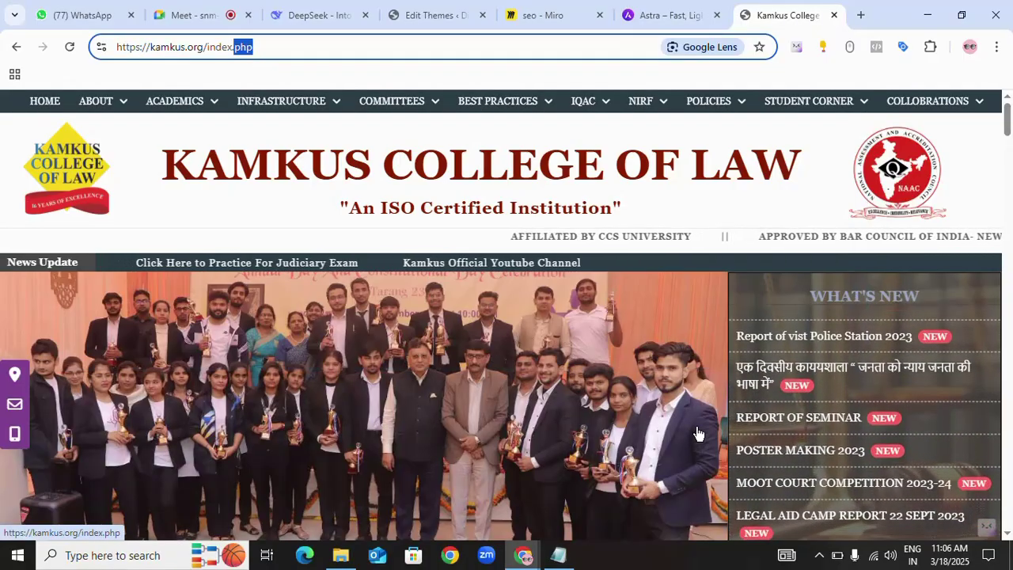
- Scroll down the home page past Moot Court to the Contact Us Now banner
scroll(670, 425, down, 6)
scroll(646, 402, down, 15)
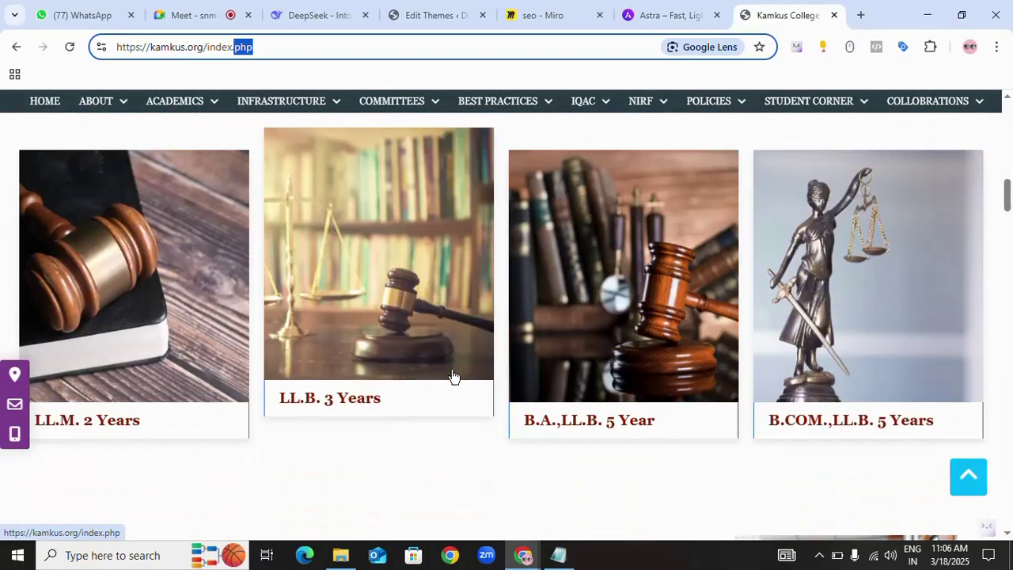
scroll(470, 401, up, 5)
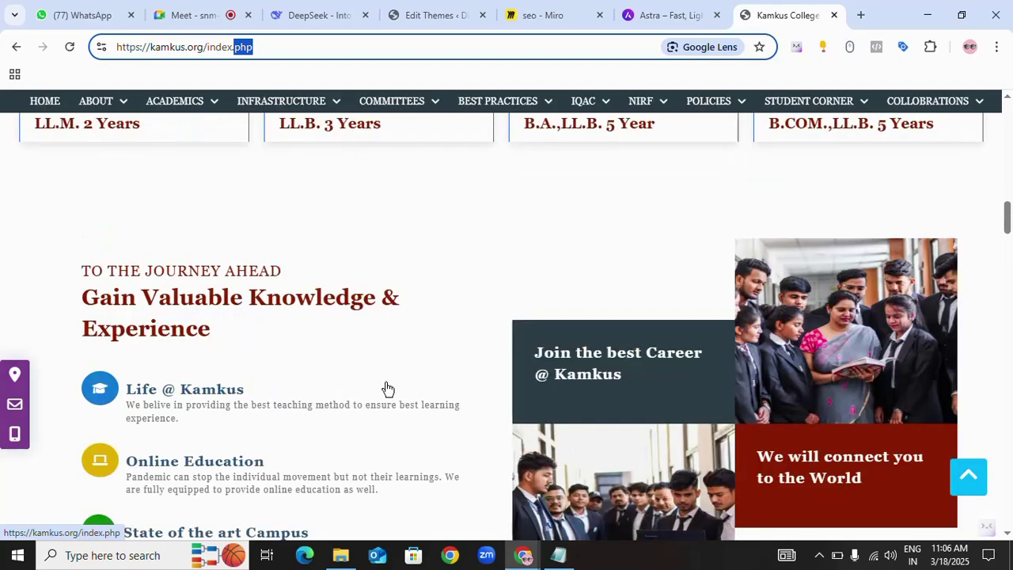
scroll(380, 376, up, 12)
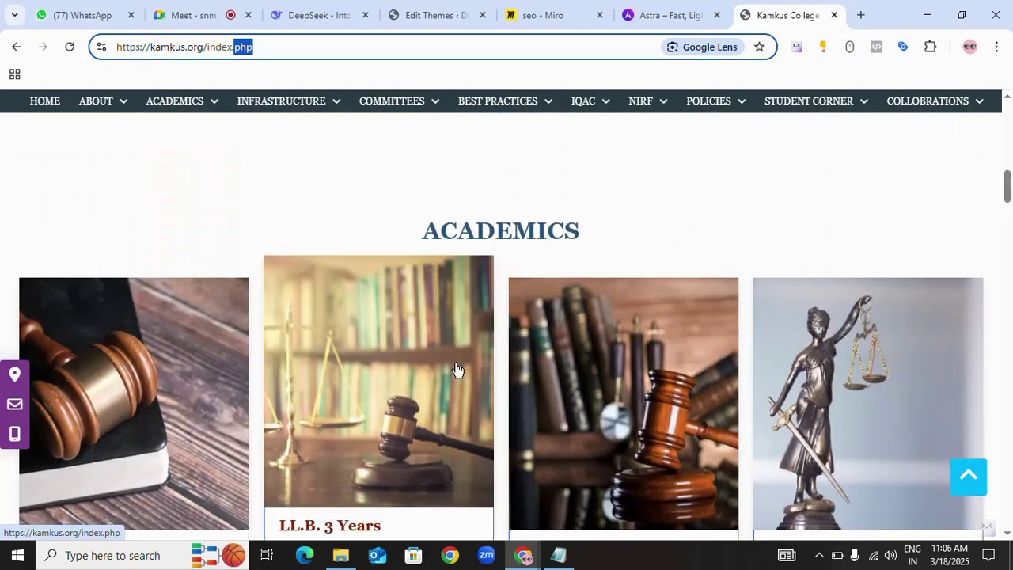
scroll(478, 438, down, 3)
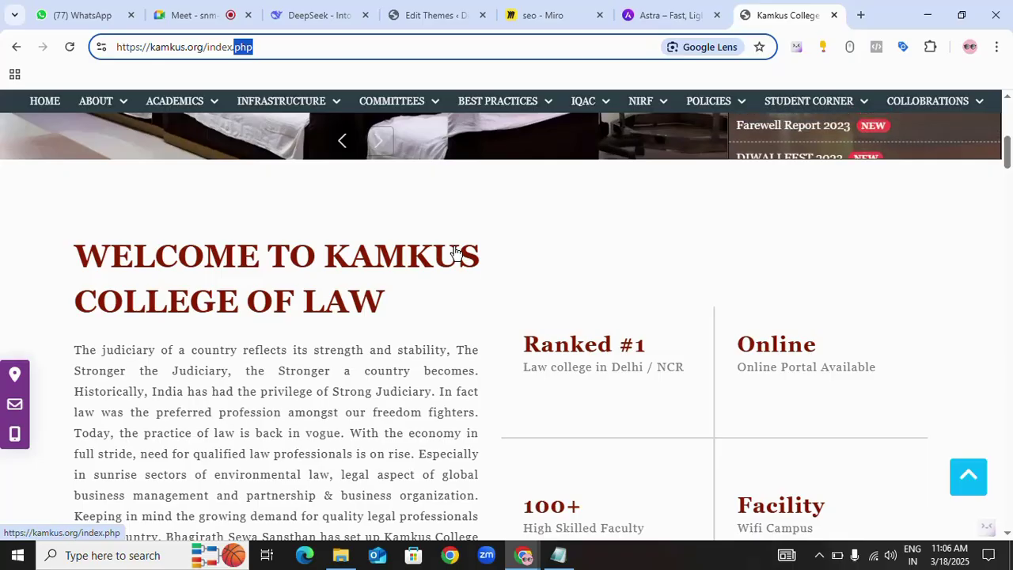
scroll(456, 252, down, 2)
scroll(523, 253, down, 10)
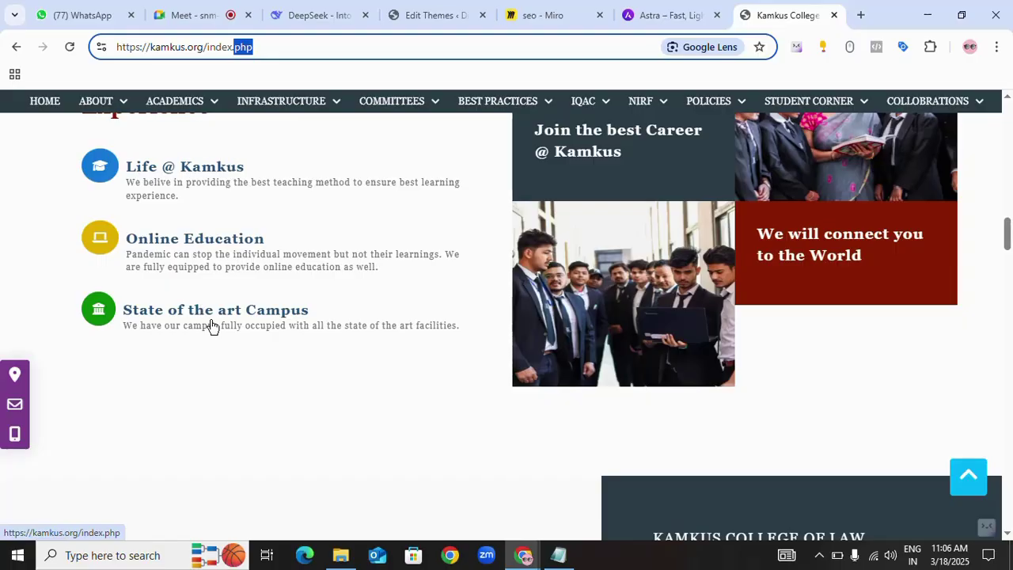
scroll(484, 375, down, 7)
scroll(698, 301, up, 3)
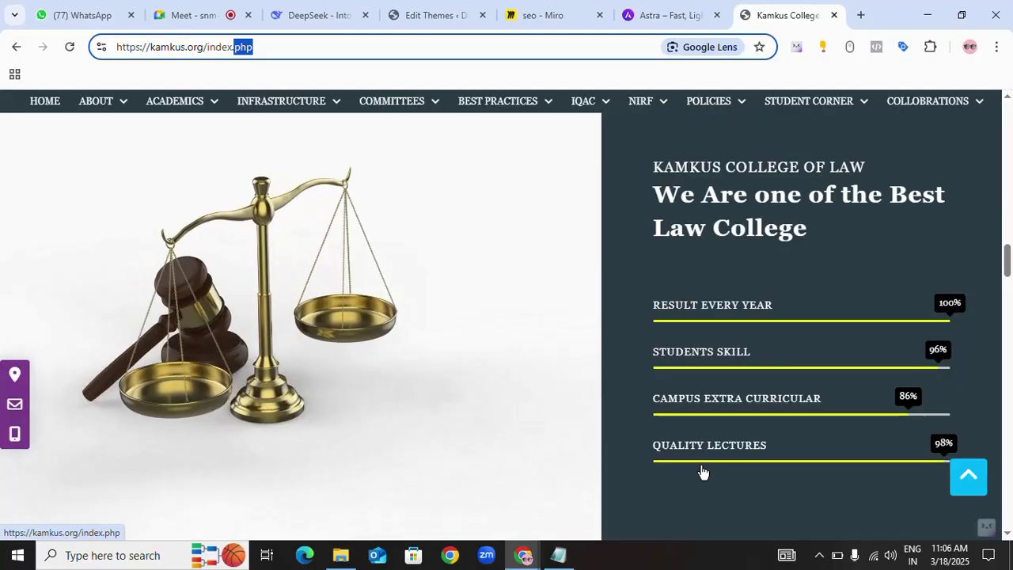
scroll(755, 346, up, 3)
scroll(755, 361, down, 8)
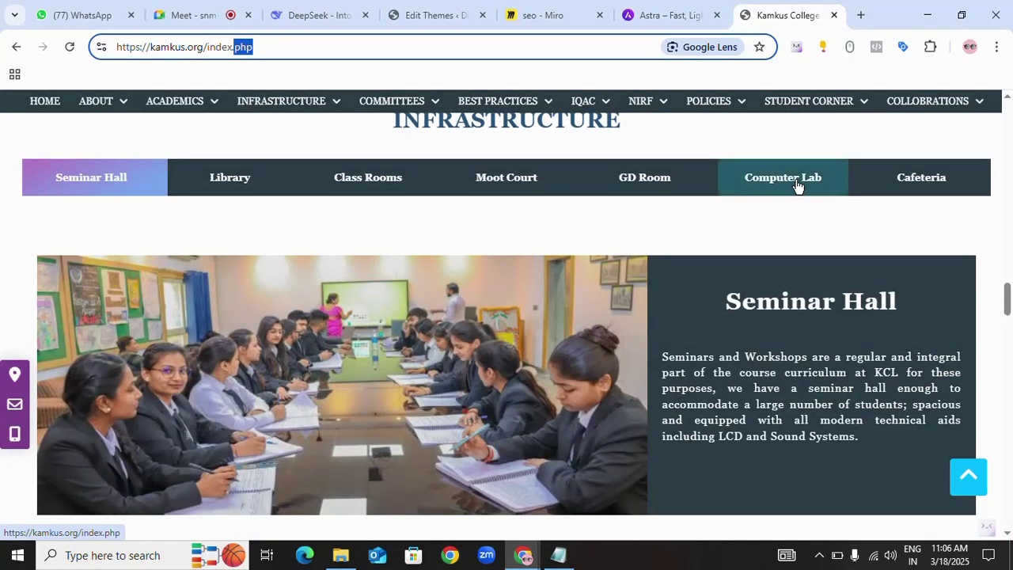
scroll(605, 336, down, 3)
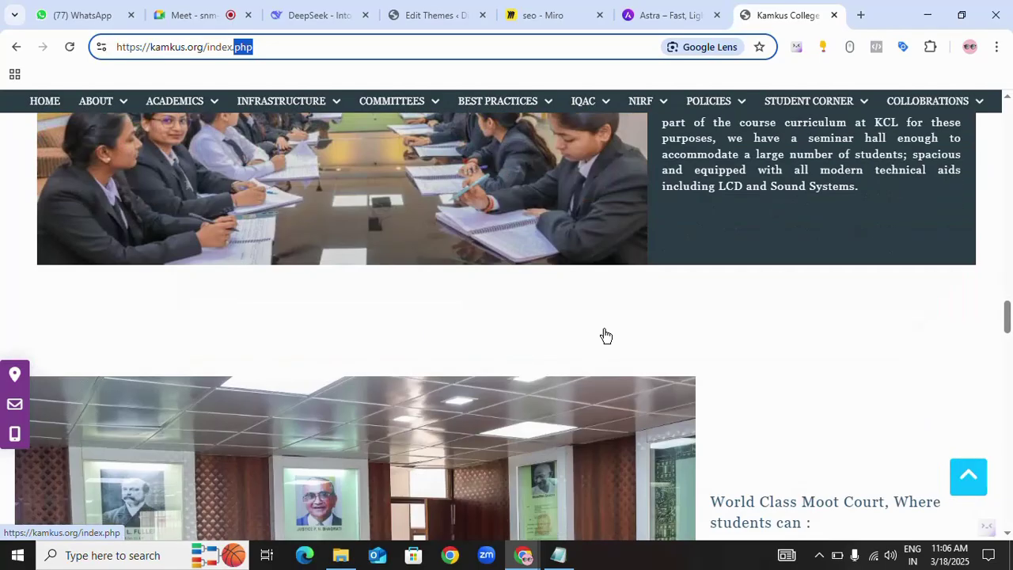
scroll(605, 336, down, 3)
scroll(565, 463, down, 5)
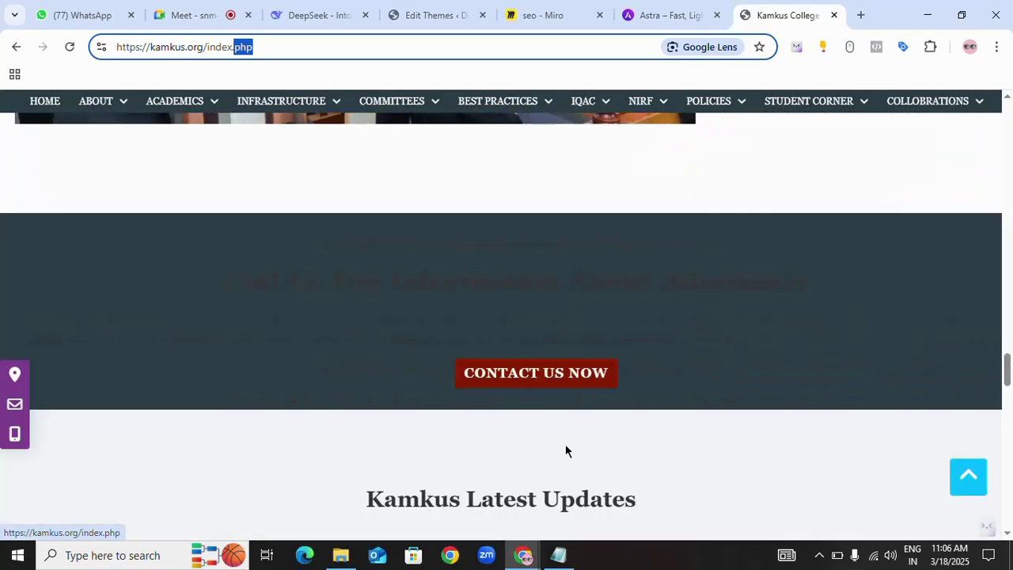
scroll(566, 451, down, 1)
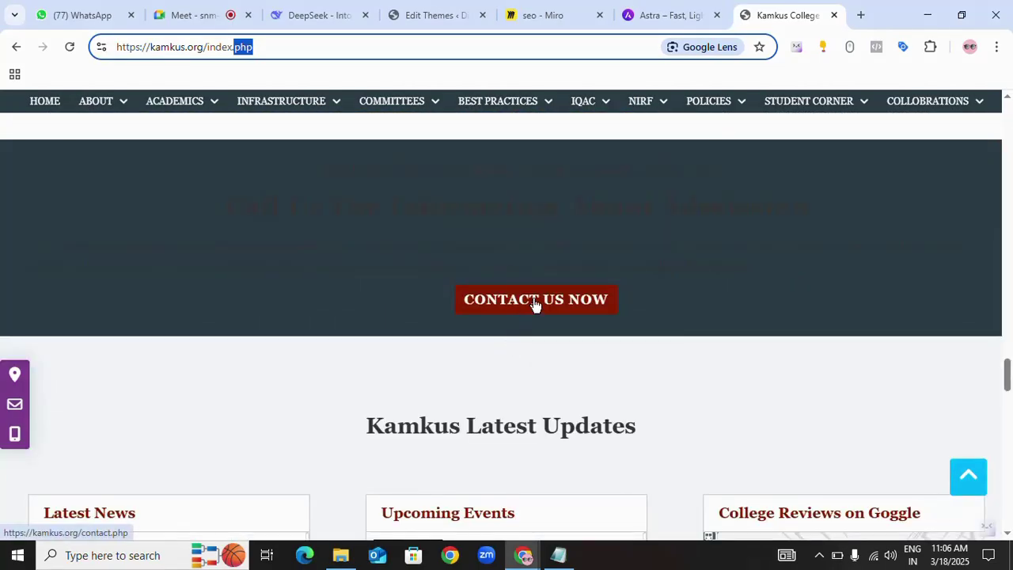
- Open the college's Contact Us page and check its web address
click(563, 302)
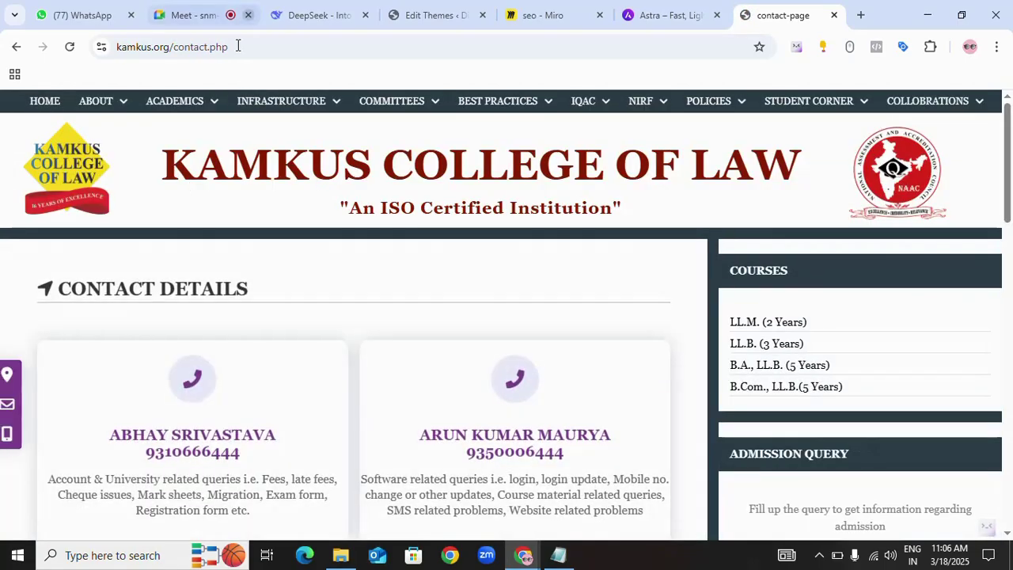
drag(238, 47, 105, 48)
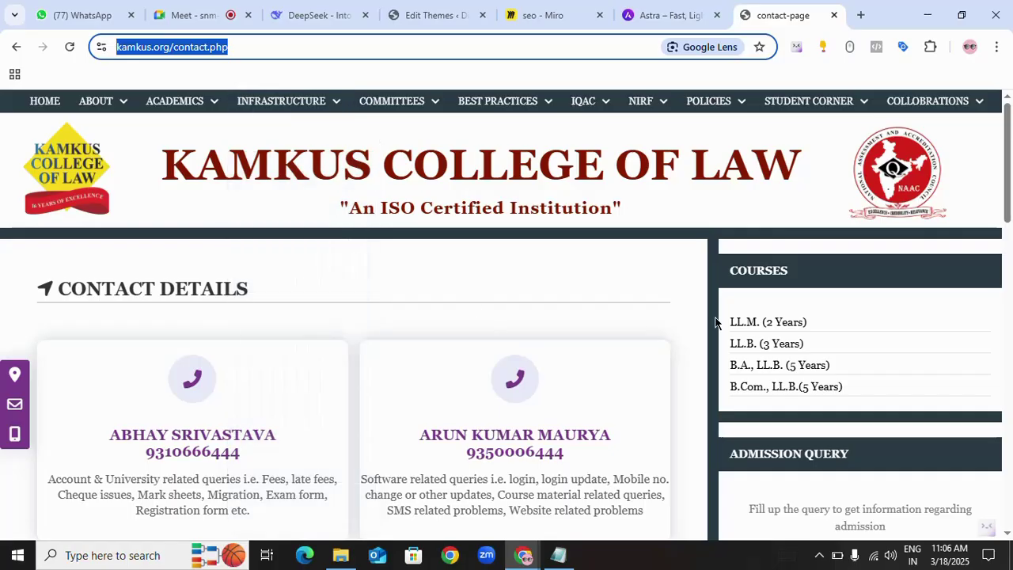
scroll(702, 320, down, 2)
click(702, 320)
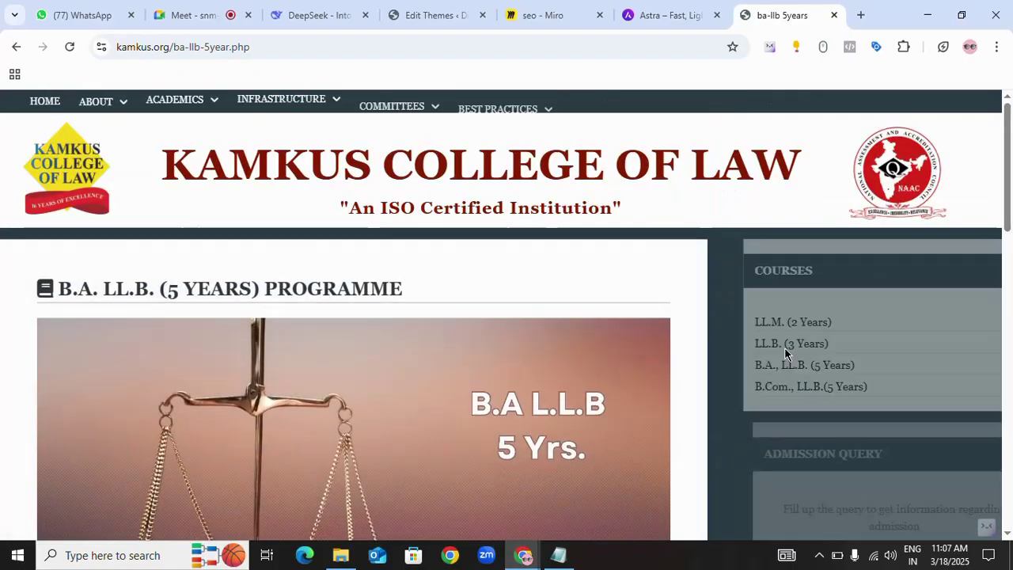
- Scroll through the B.A. LL.B. (5 Years) programme page
scroll(611, 219, down, 4)
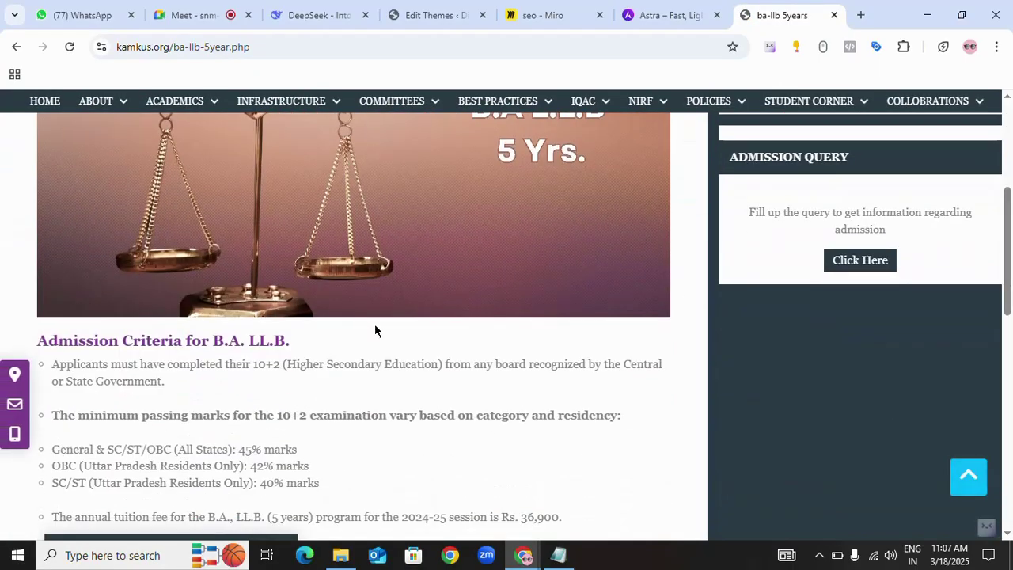
scroll(379, 324, down, 6)
scroll(451, 343, up, 3)
scroll(455, 344, down, 3)
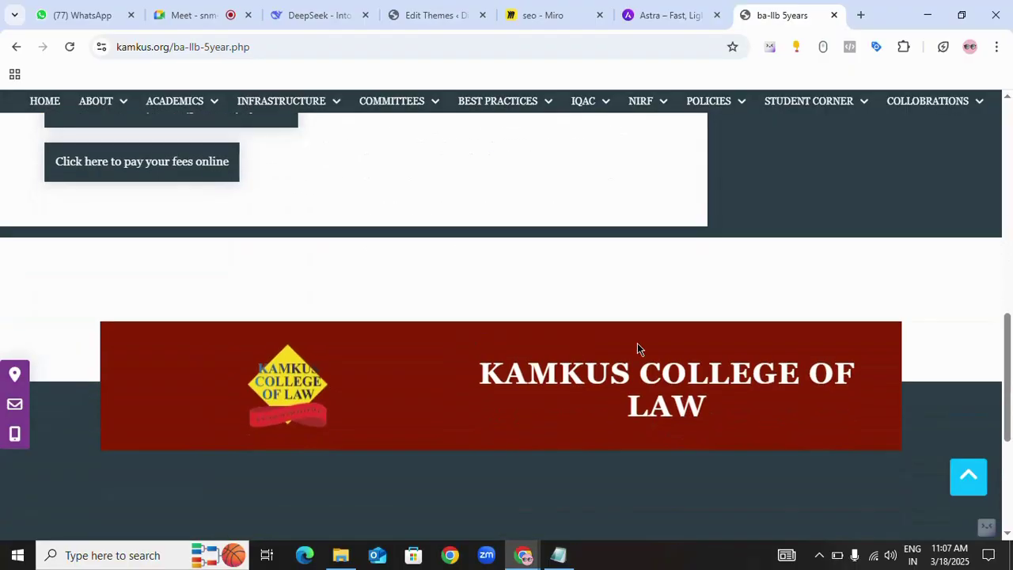
scroll(617, 353, down, 5)
scroll(607, 356, up, 12)
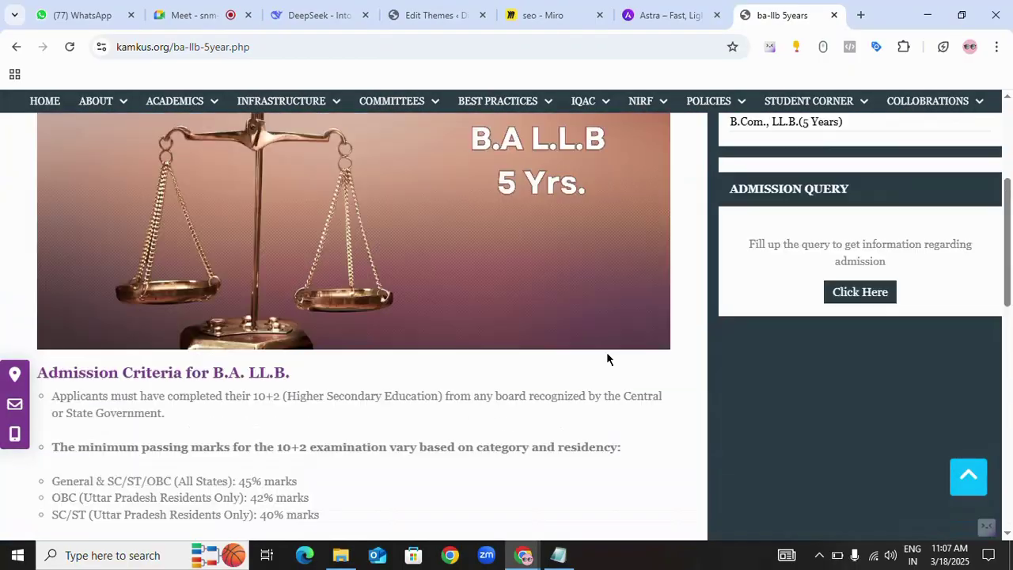
scroll(607, 354, up, 3)
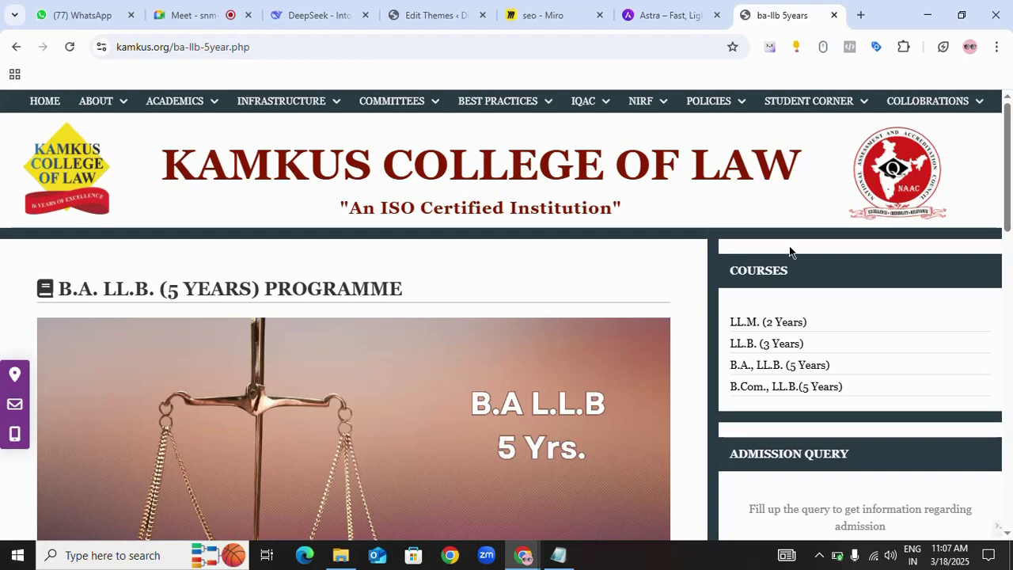
- Search Google for 'broken link checker' in a new tab and open brokenlinkcheck.com
click(861, 15)
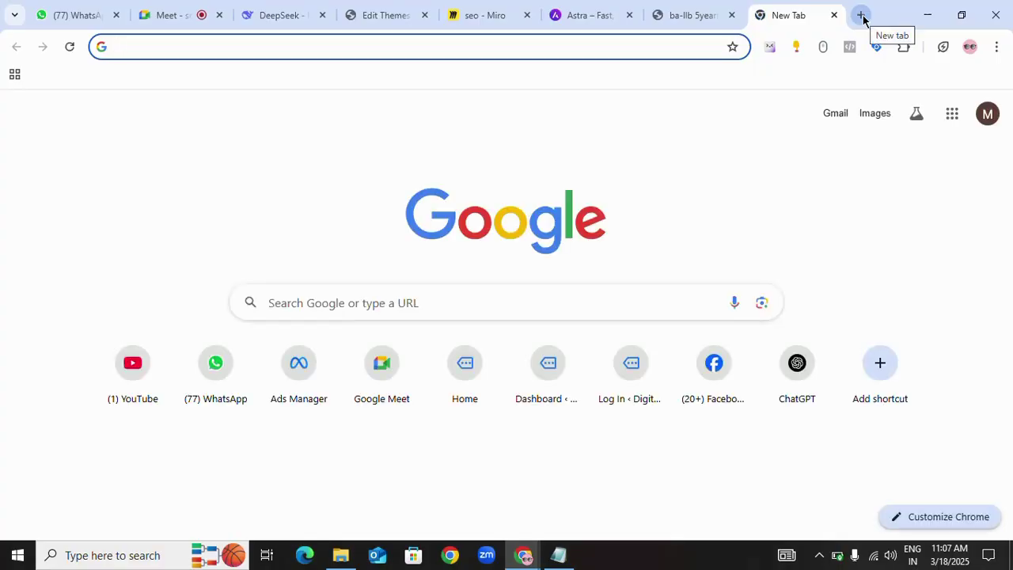
text(broker)
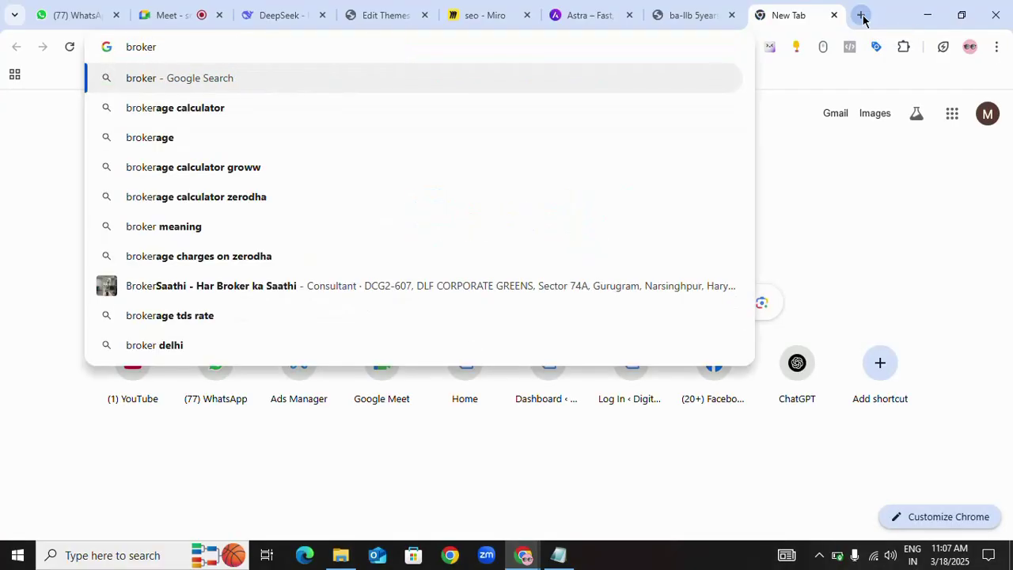
key(BackSpace)
text(n link che)
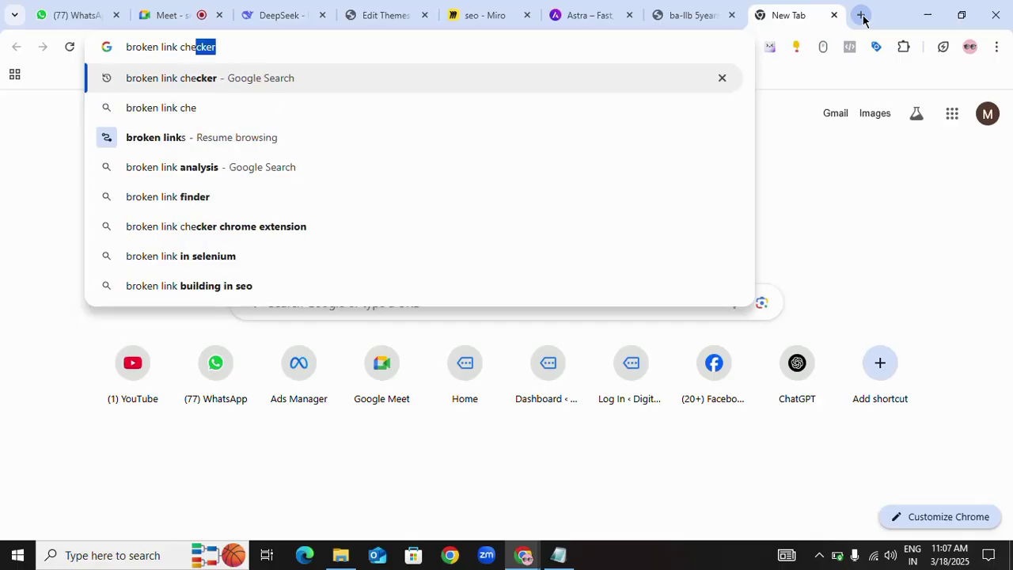
text(cker)
key(Return)
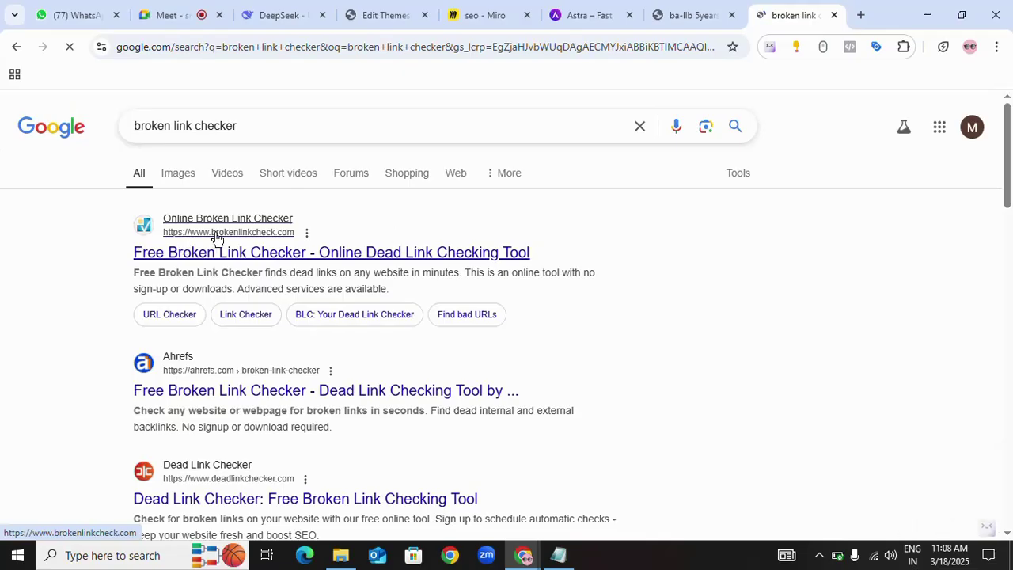
click(254, 260)
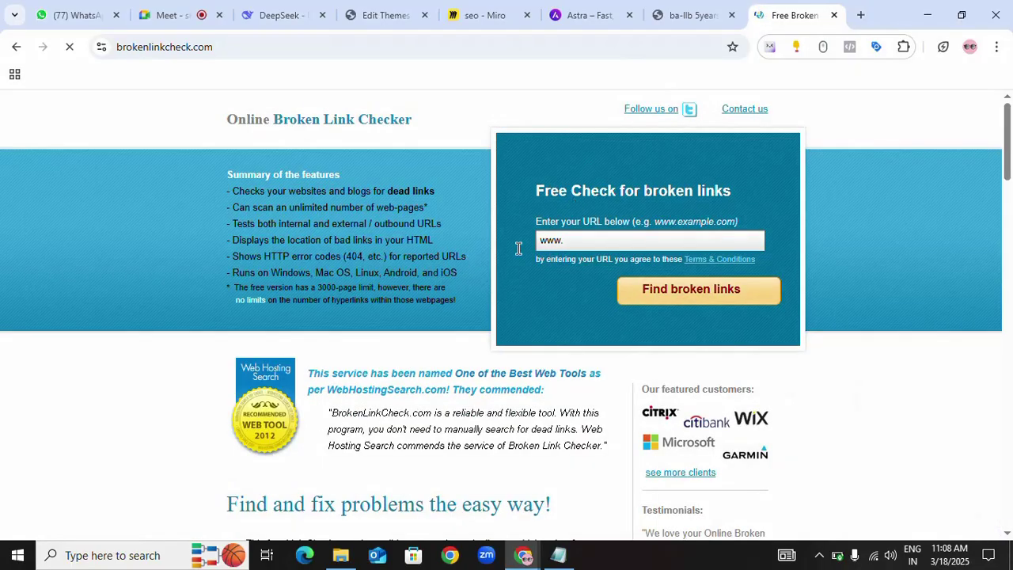
click(565, 240)
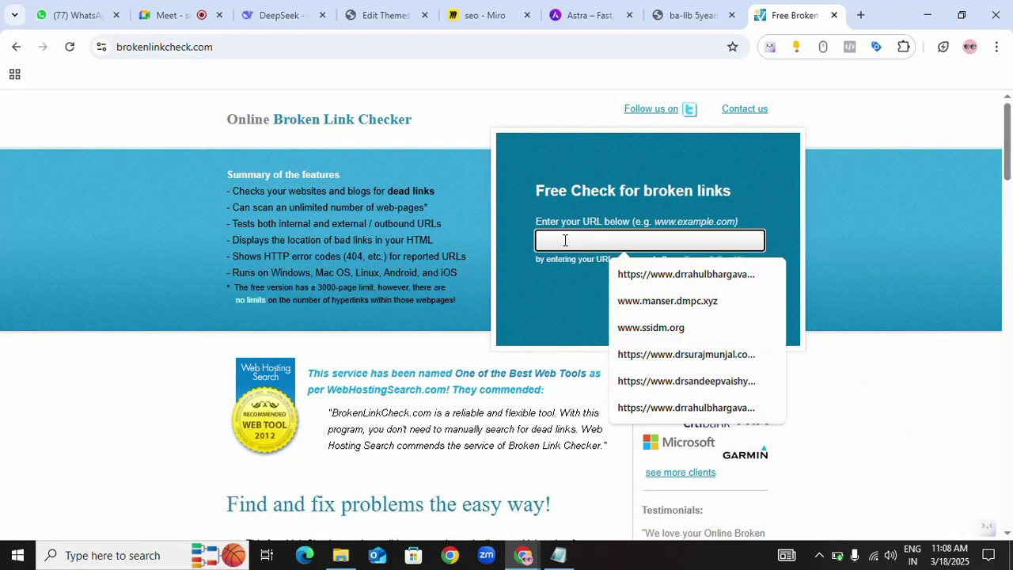
click(697, 304)
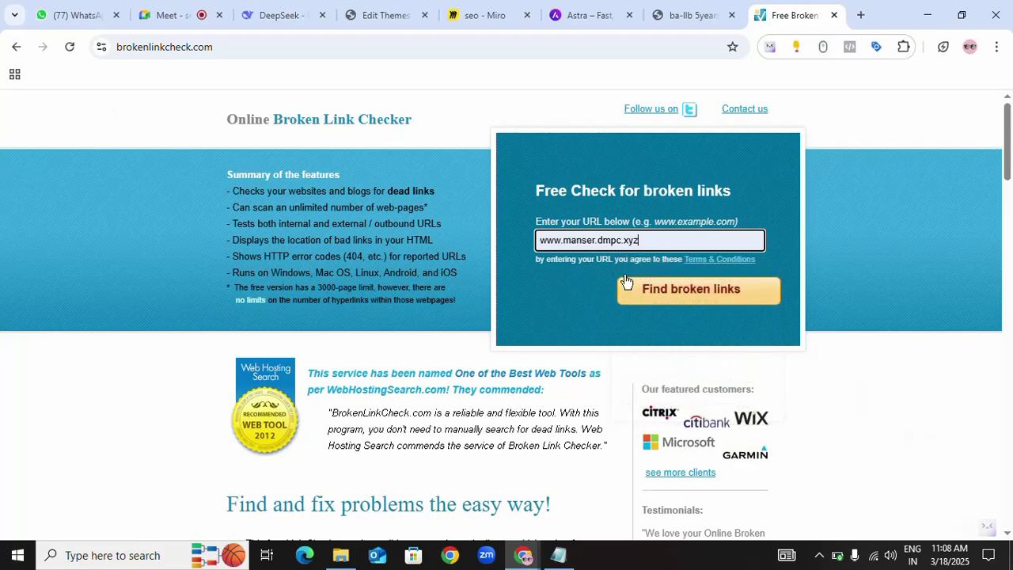
click(685, 296)
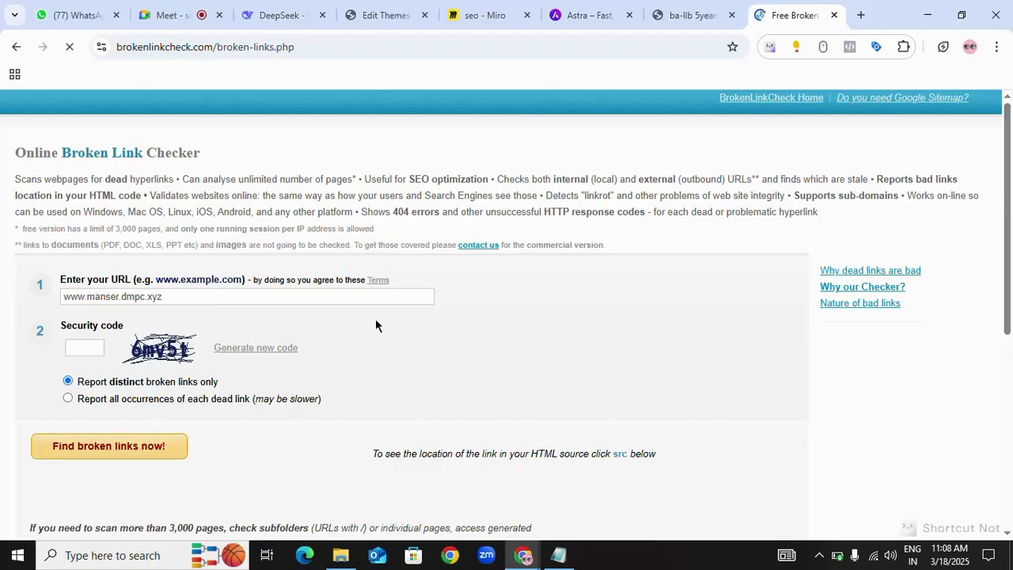
scroll(205, 313, down, 1)
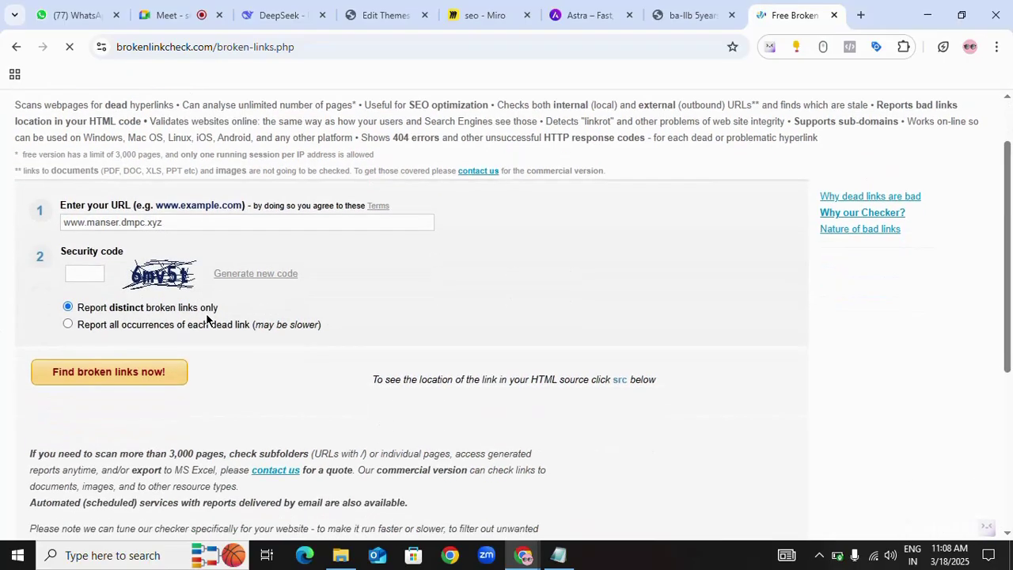
click(83, 276)
text(6mv6)
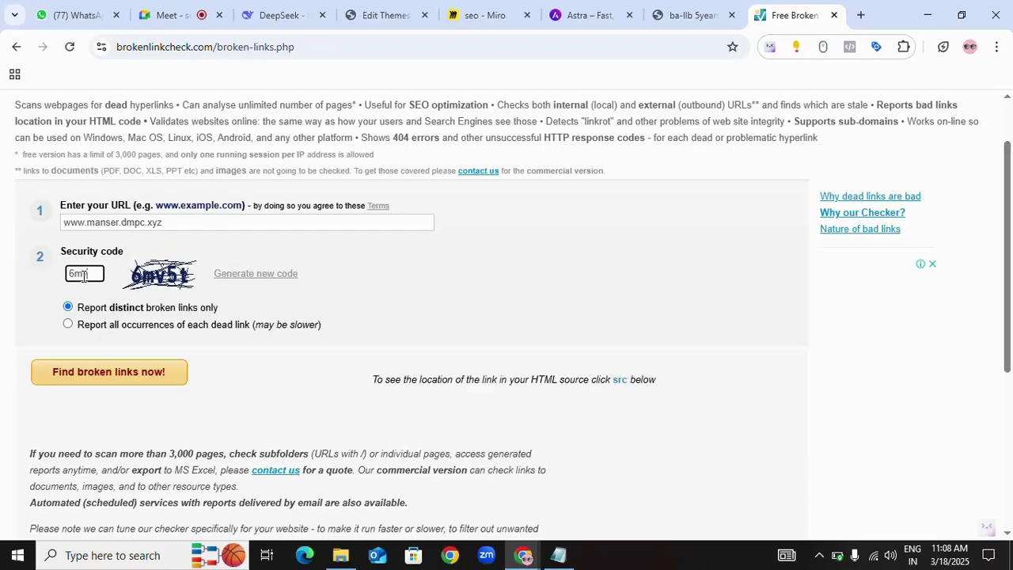
text(5t)
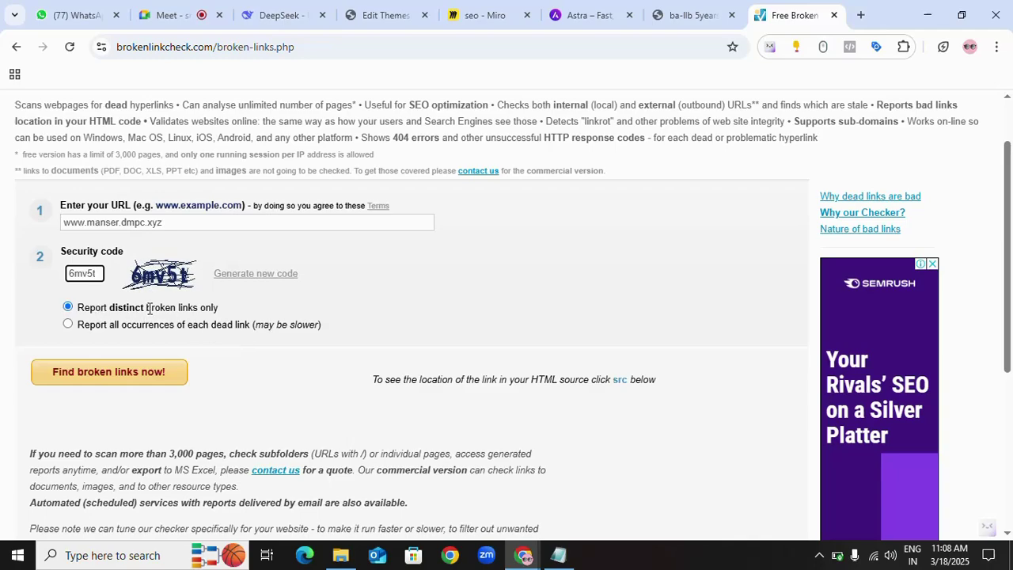
click(68, 325)
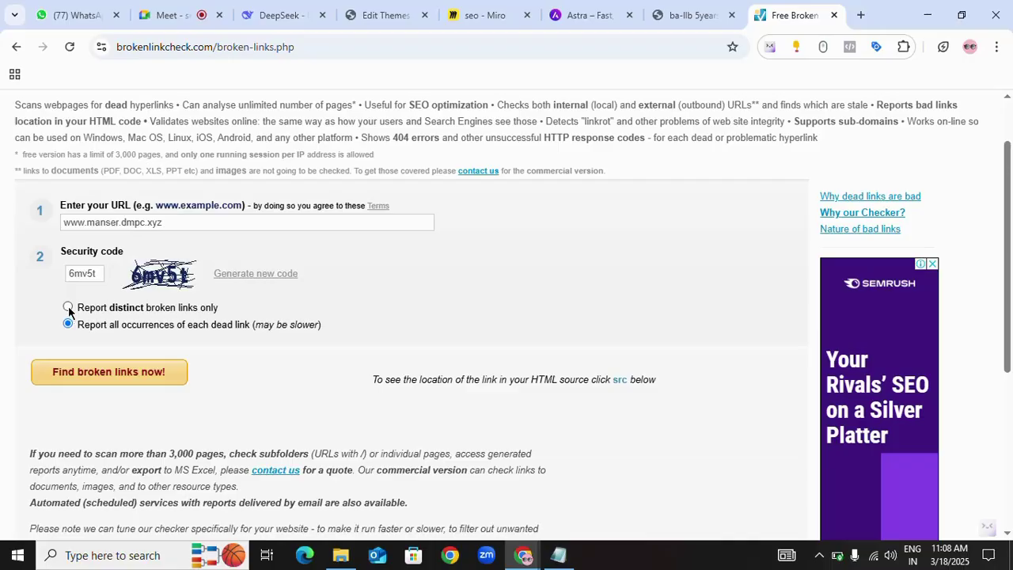
click(68, 308)
click(106, 375)
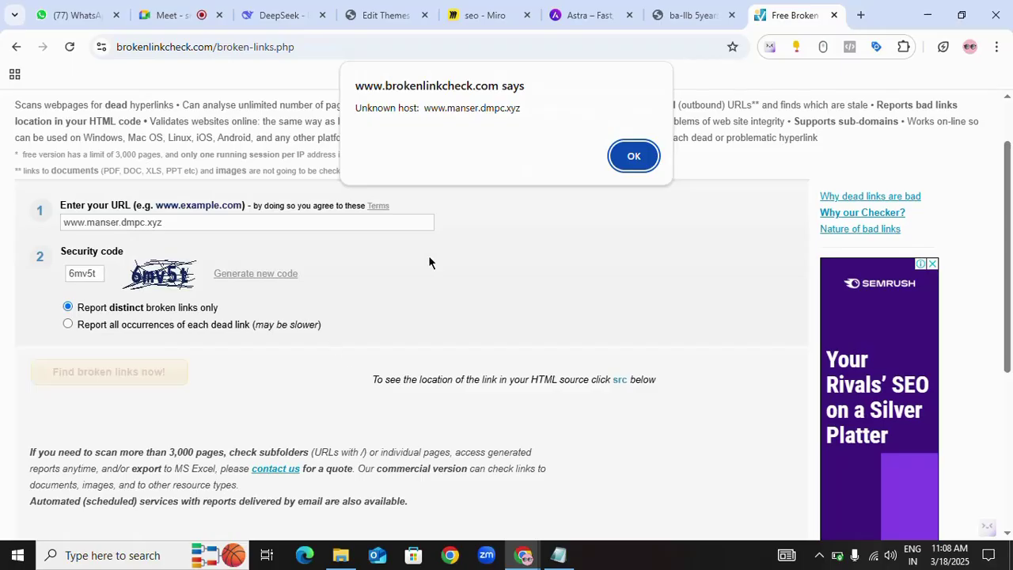
click(638, 159)
- Retry the check and dismiss the missing security code warning
scroll(489, 261, up, 4)
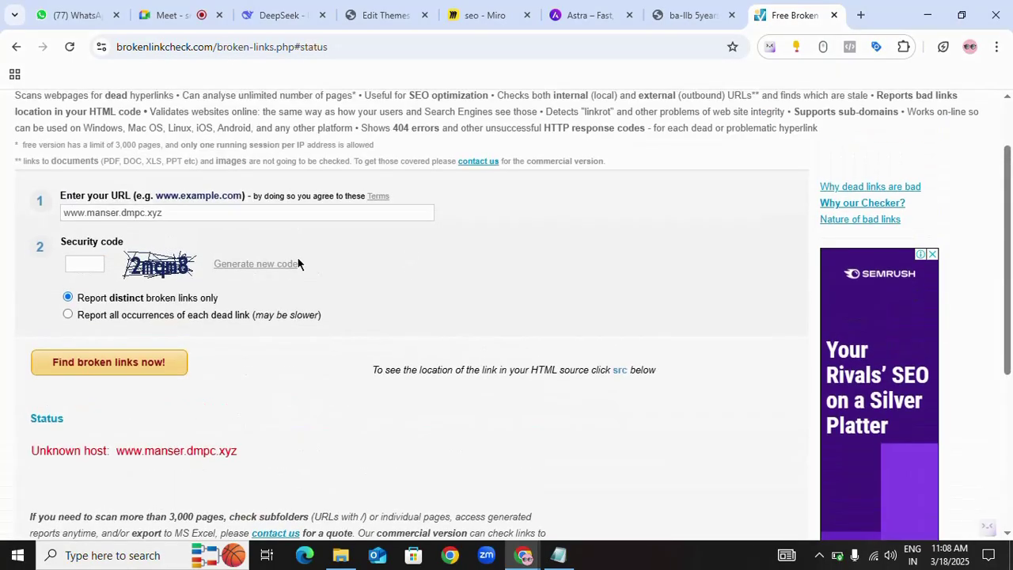
scroll(292, 357, down, 2)
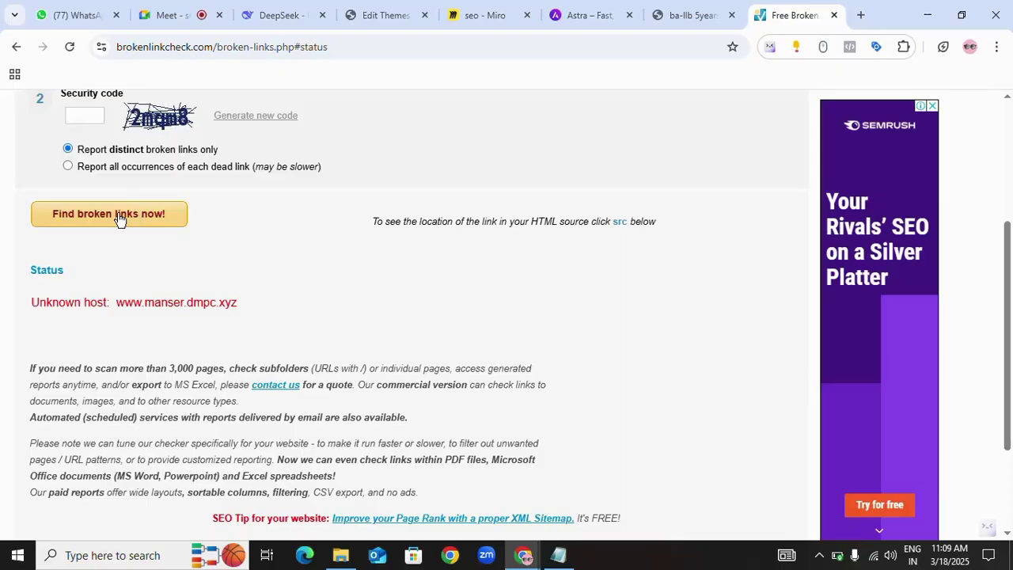
click(124, 218)
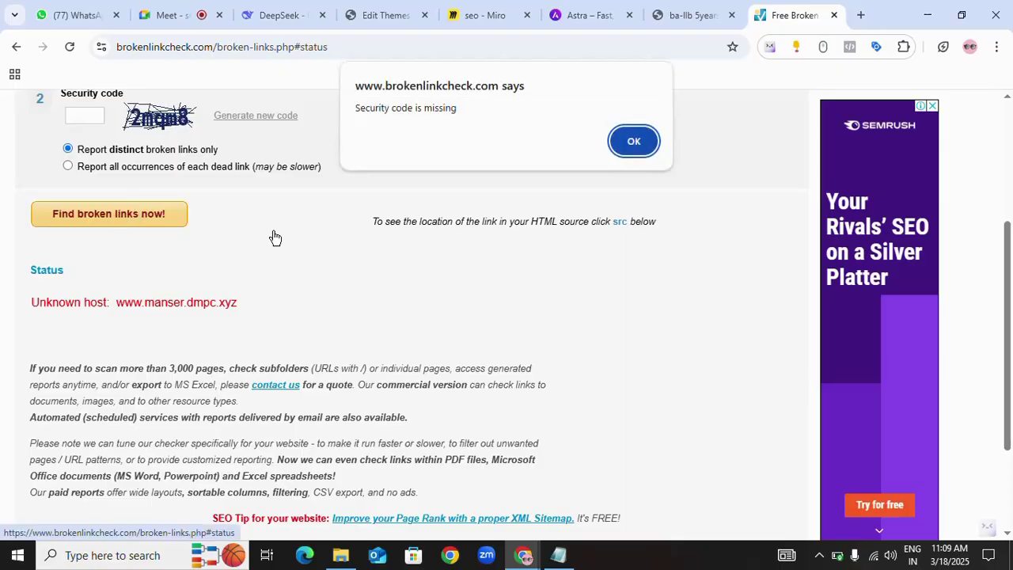
click(633, 141)
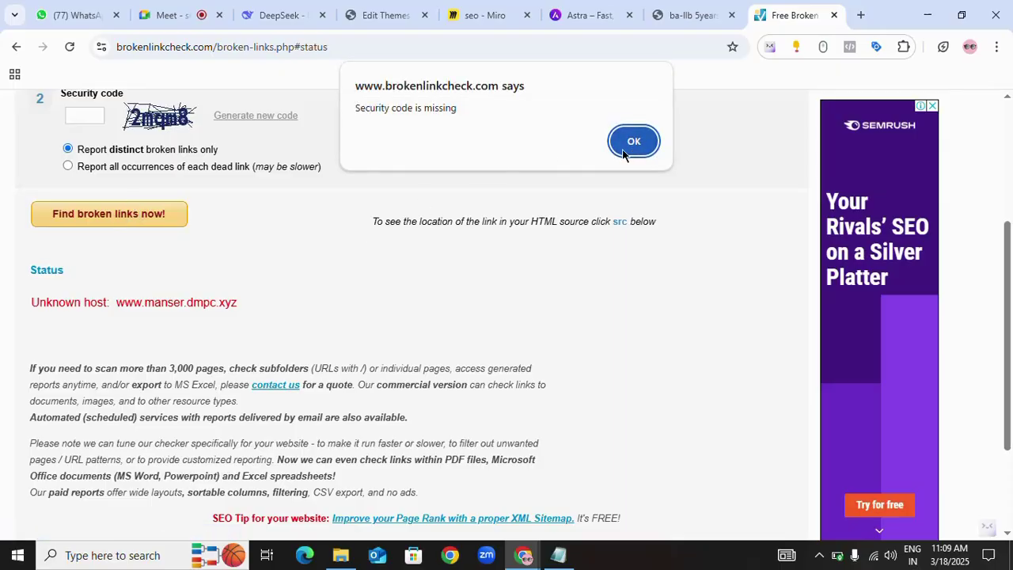
click(85, 114)
scroll(277, 180, up, 1)
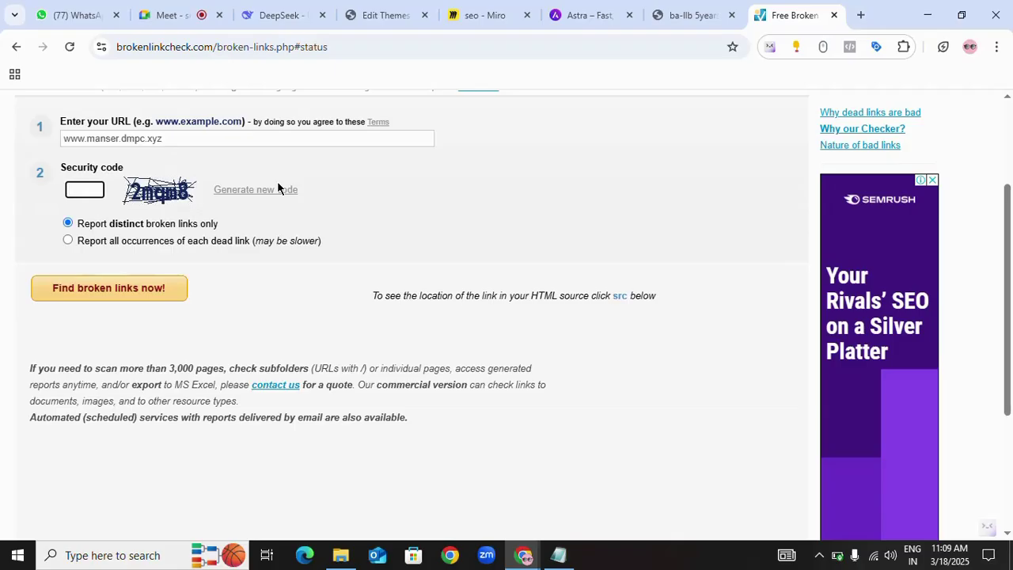
- Paste the manser.dmpc.xyz address from the WordPress tab, enter code 2mqm8, and start the scan
drag(87, 140, 1, 139)
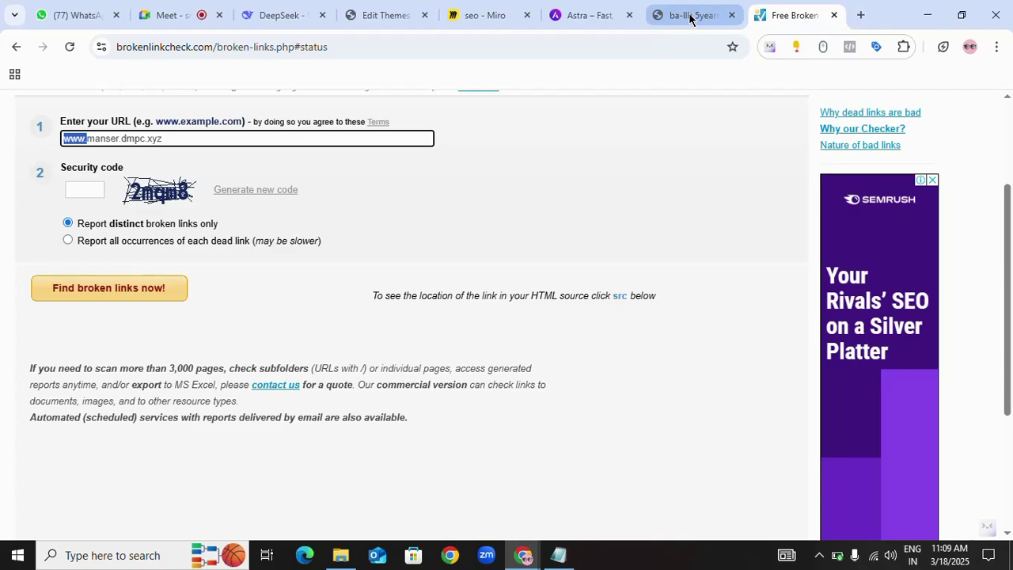
click(396, 15)
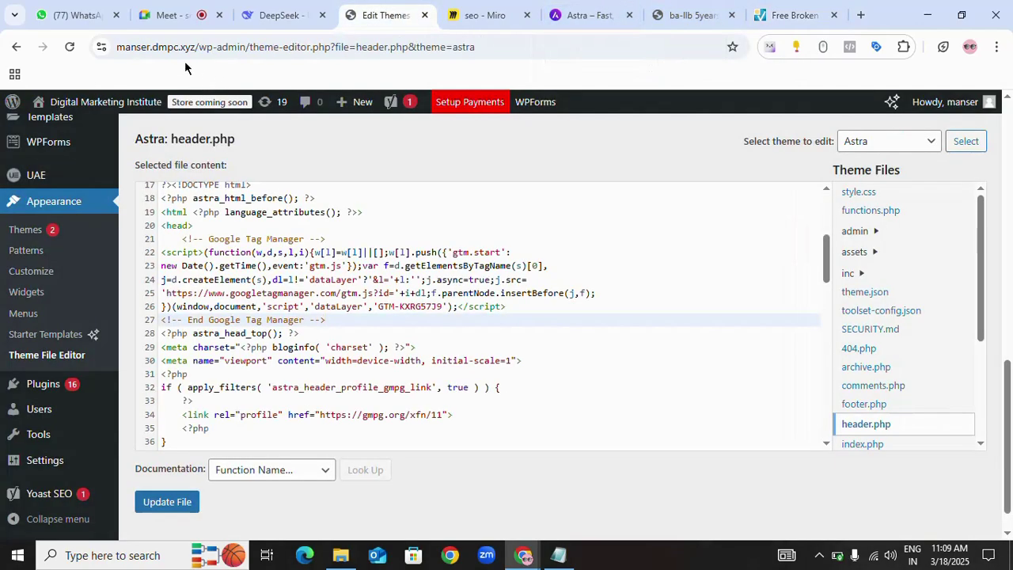
drag(198, 47, 87, 64)
key(ctrl+c)
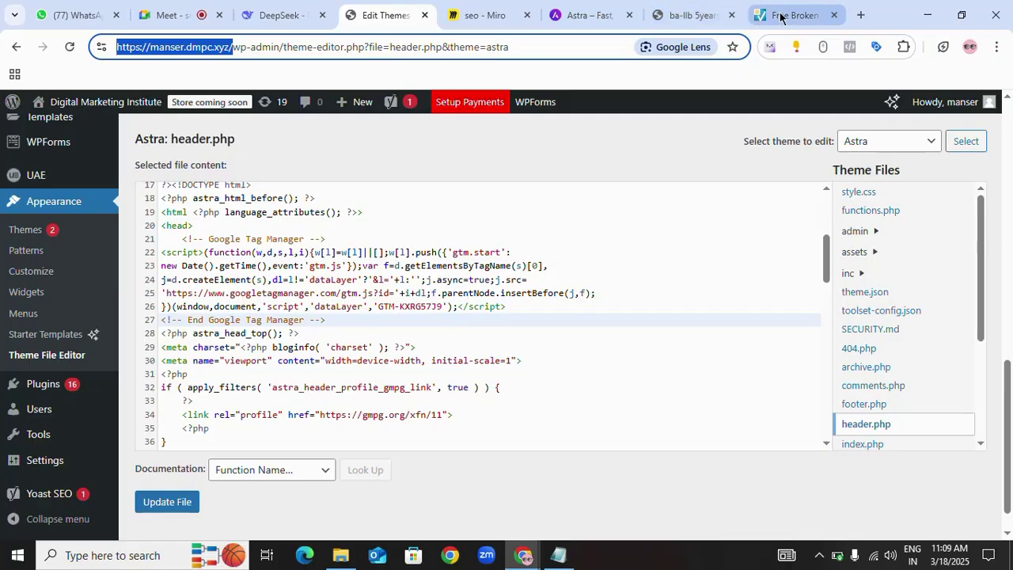
click(779, 17)
triple_click(173, 138)
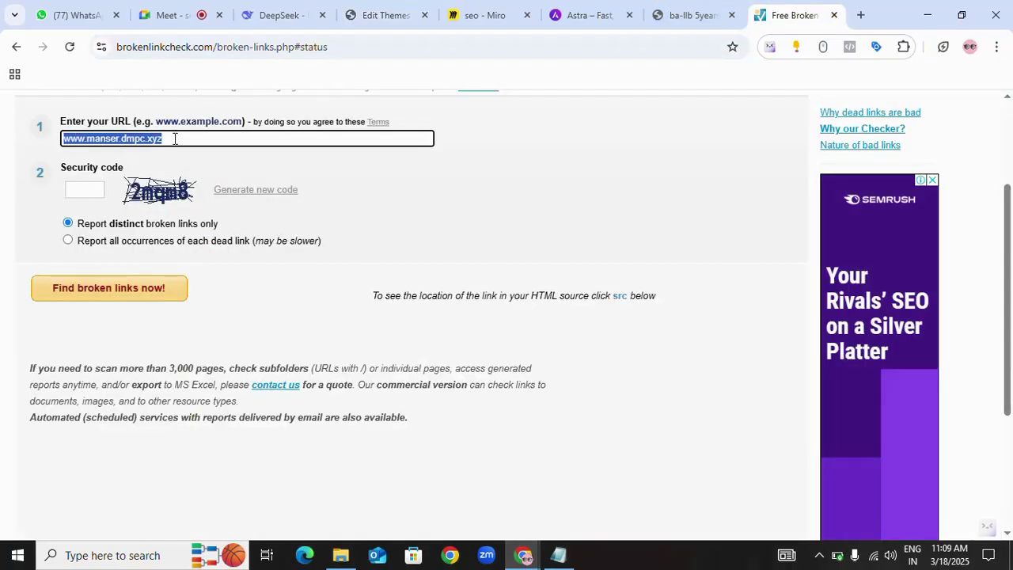
key(ctrl+v)
click(81, 189)
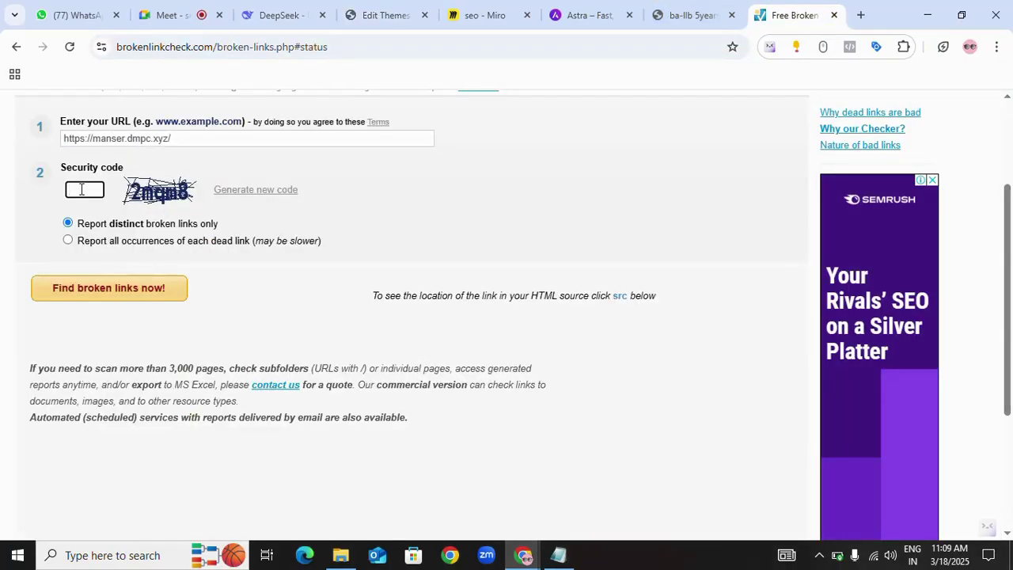
text(2mqm8)
click(90, 290)
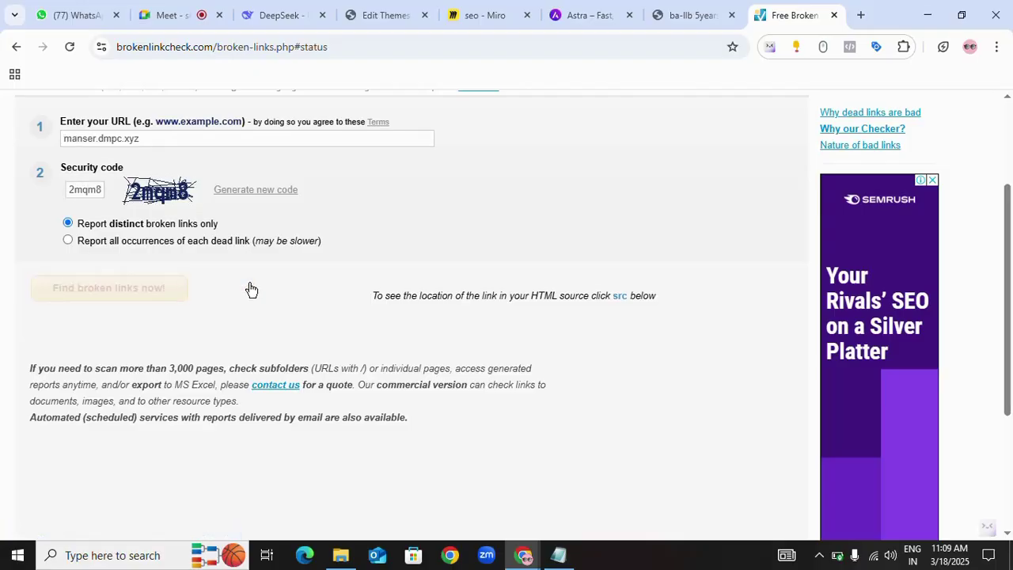
- Wait for the scan and highlight its result: 18 web pages processed, 0 broken links
scroll(222, 306, down, 3)
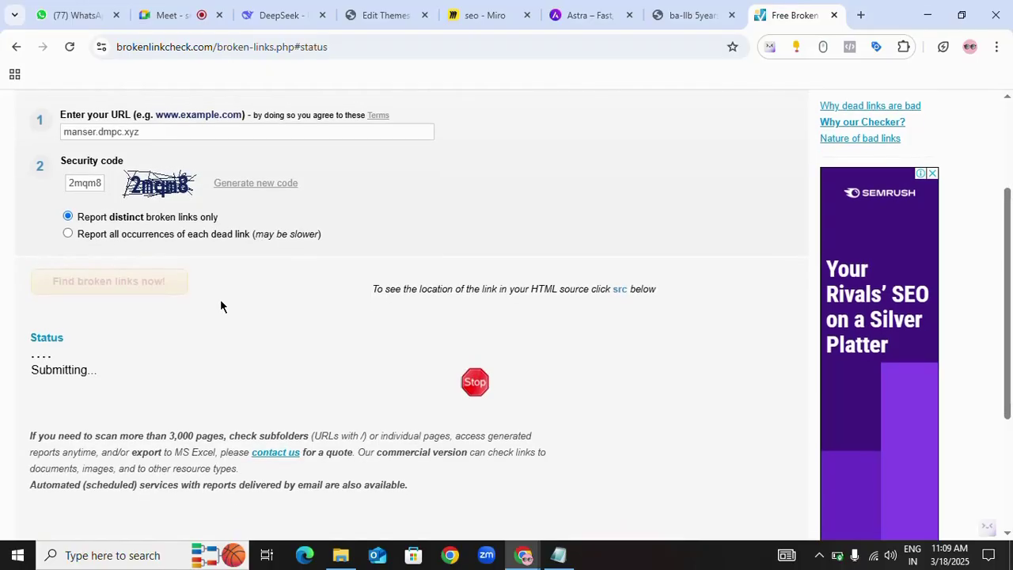
scroll(231, 241, up, 1)
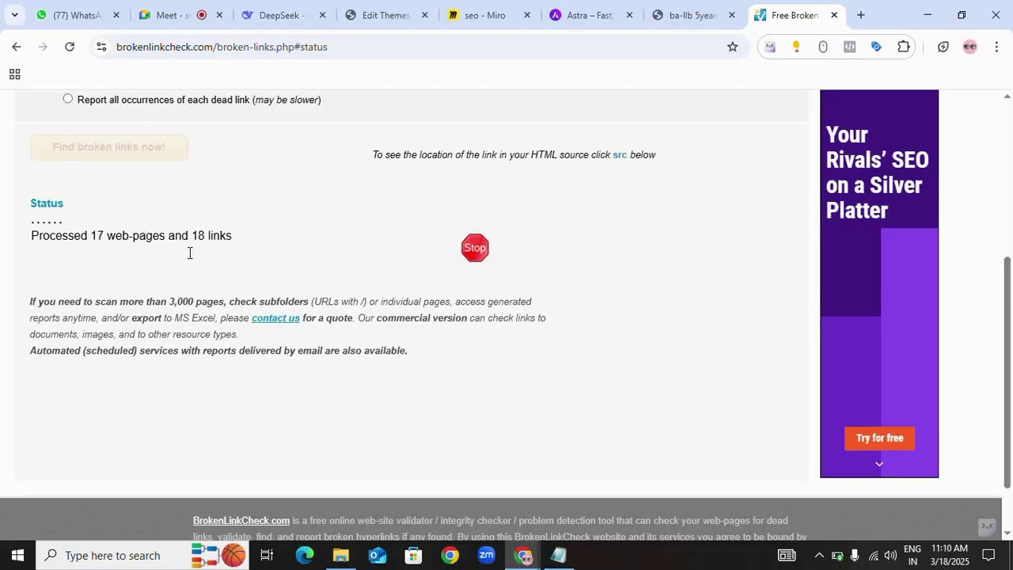
scroll(189, 252, down, 1)
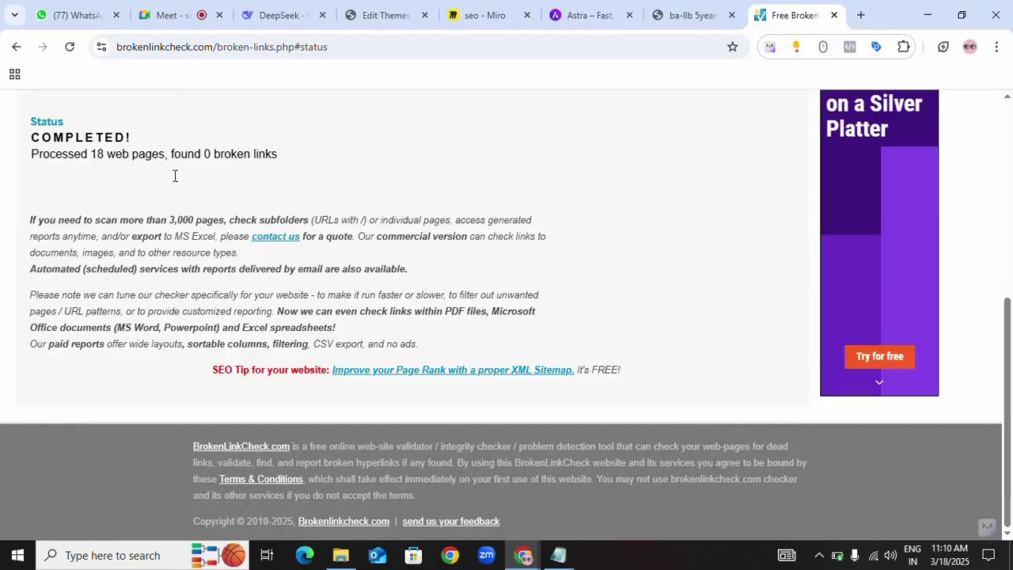
drag(286, 155, 171, 155)
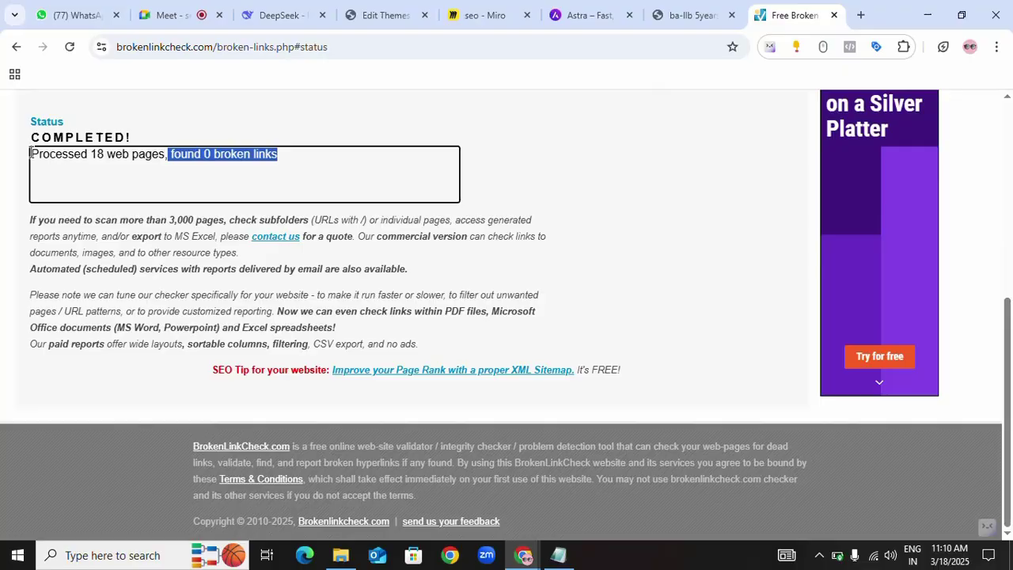
drag(31, 154, 167, 156)
click(222, 165)
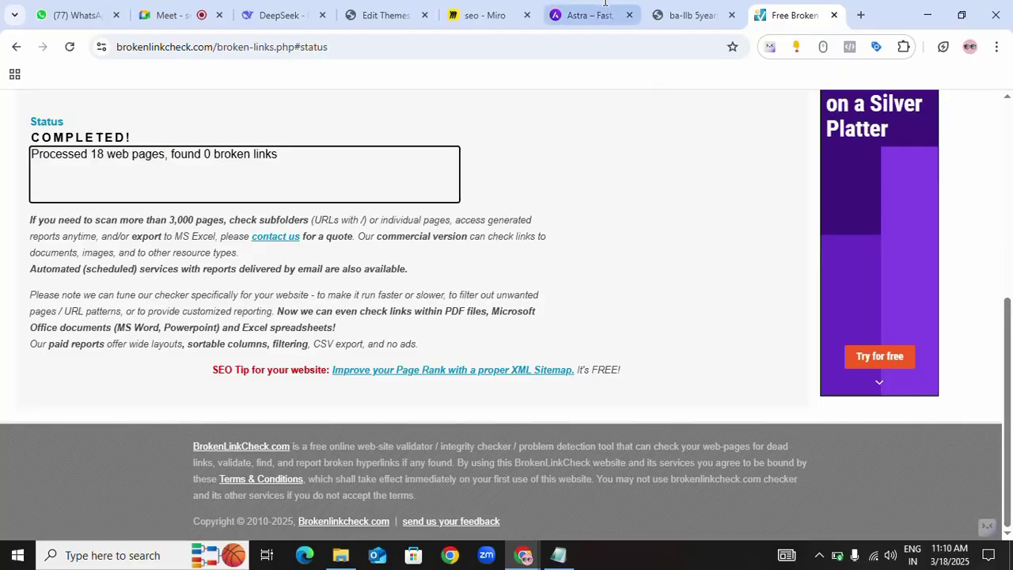
- Paste kamkus.org from the college tab into the checker, enter code 5y6m8, and start the scan
click(682, 17)
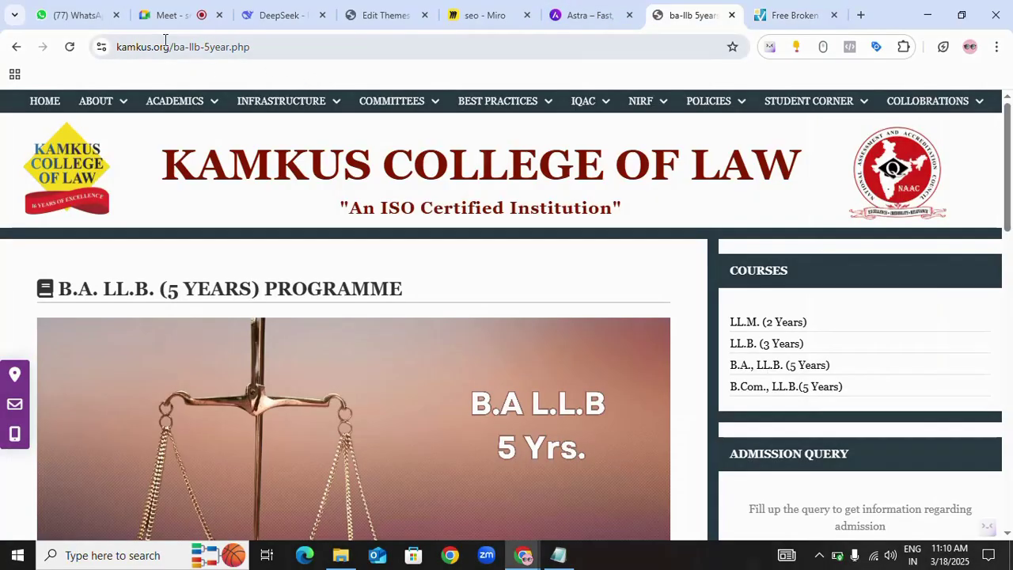
drag(170, 48, 89, 53)
key(ctrl+c)
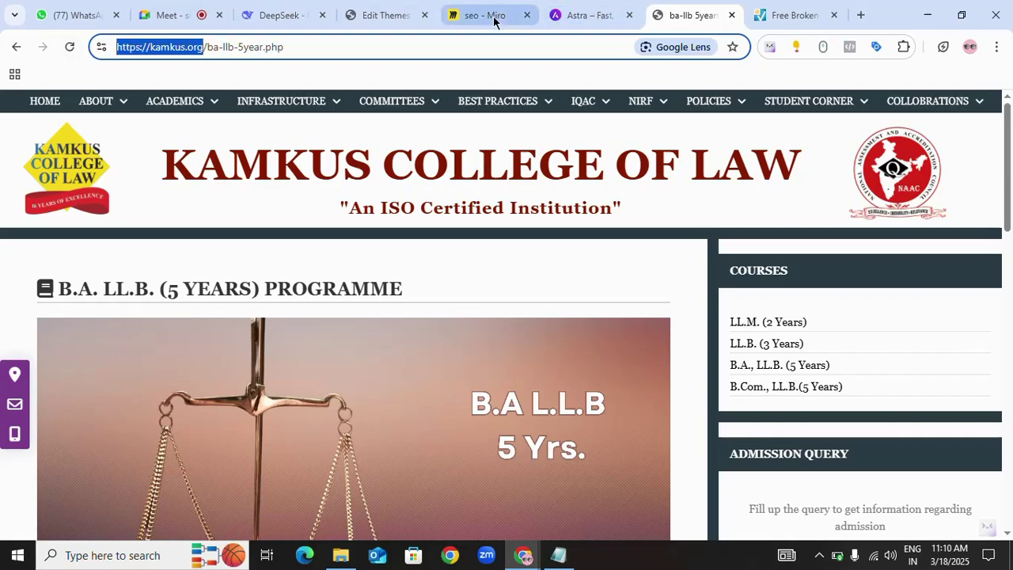
click(801, 19)
scroll(203, 219, up, 5)
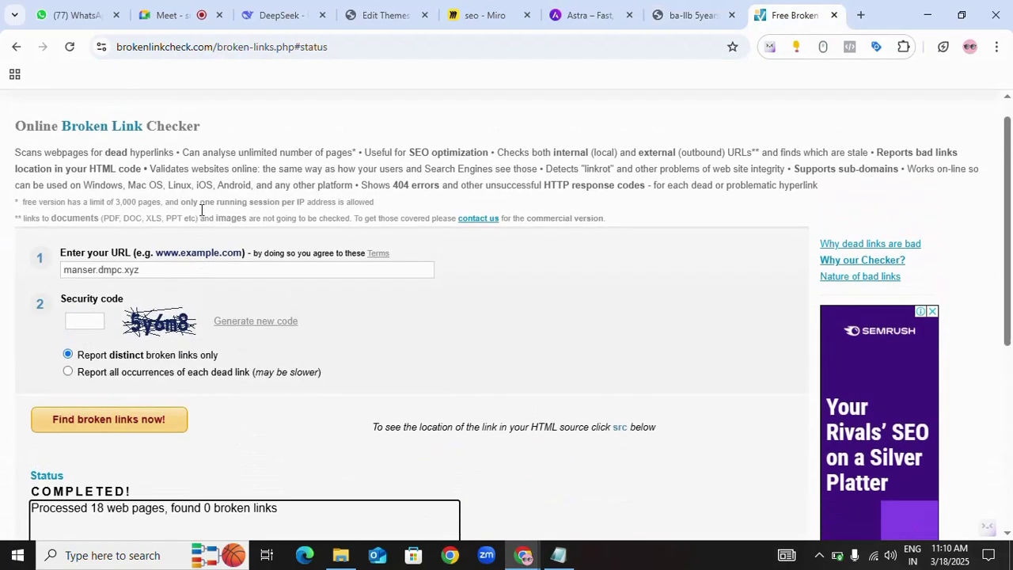
double_click(171, 287)
key(ctrl+v)
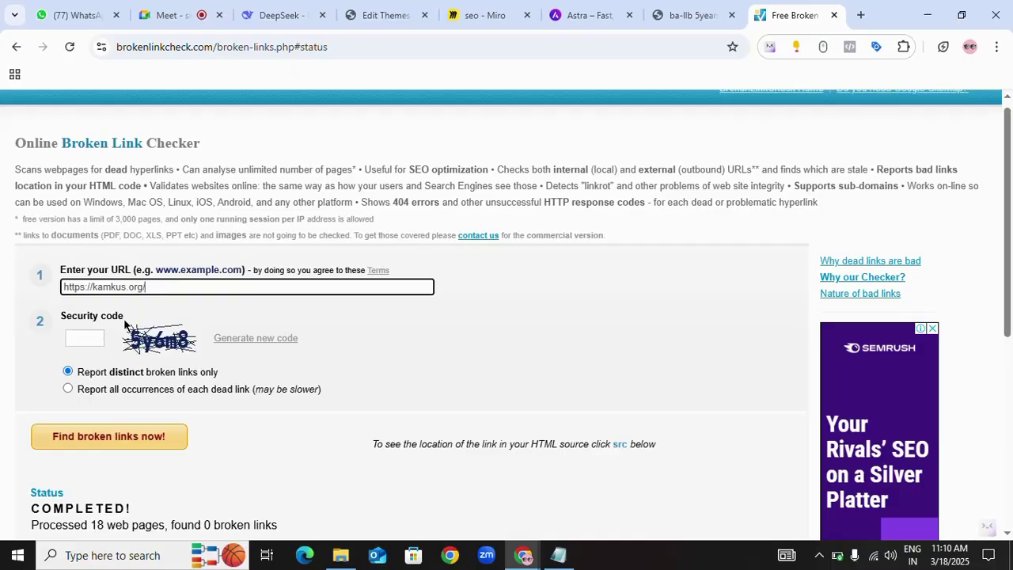
click(79, 338)
text(5)
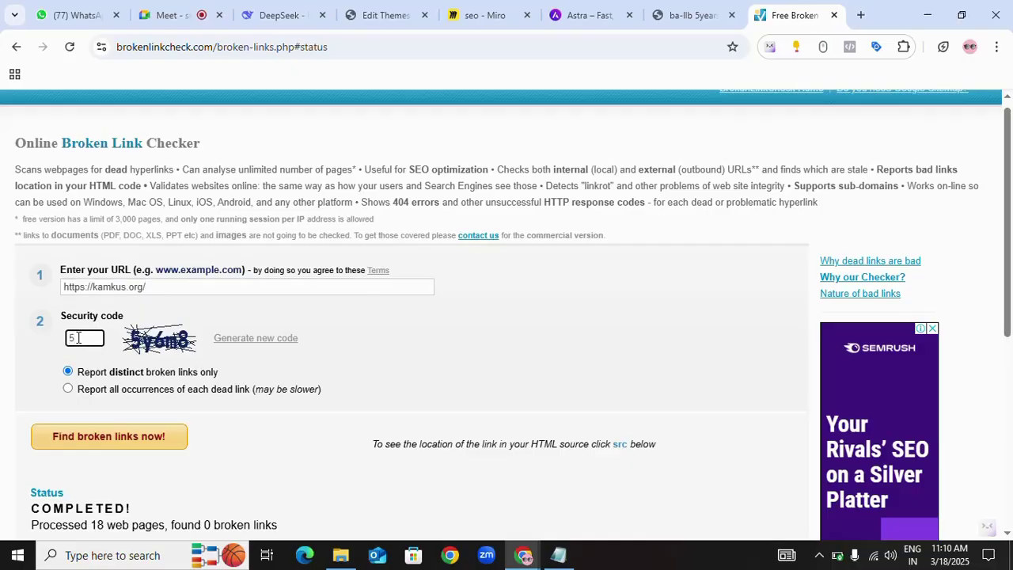
text(y6m8)
click(87, 434)
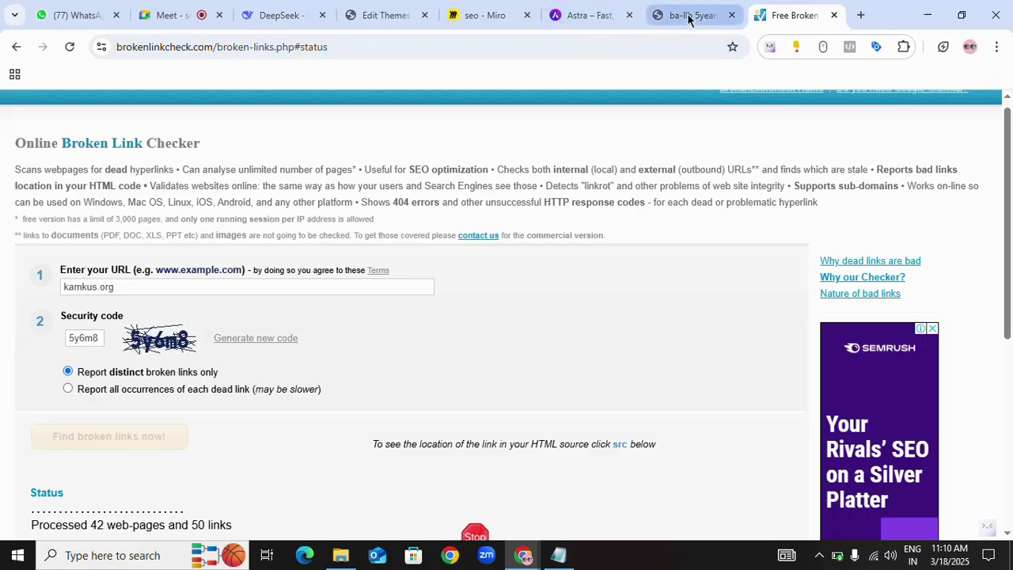
click(664, 15)
- Scroll the B.A. LL.B. page and highlight the LL.M. (2 Years) link in the Courses sidebar
scroll(818, 294, down, 1)
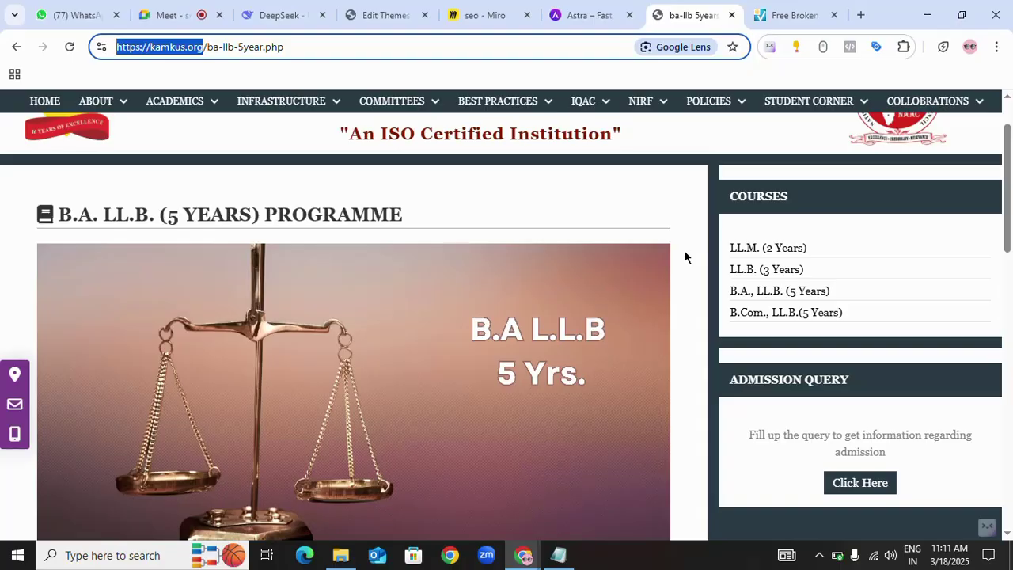
drag(729, 248, 828, 250)
click(861, 250)
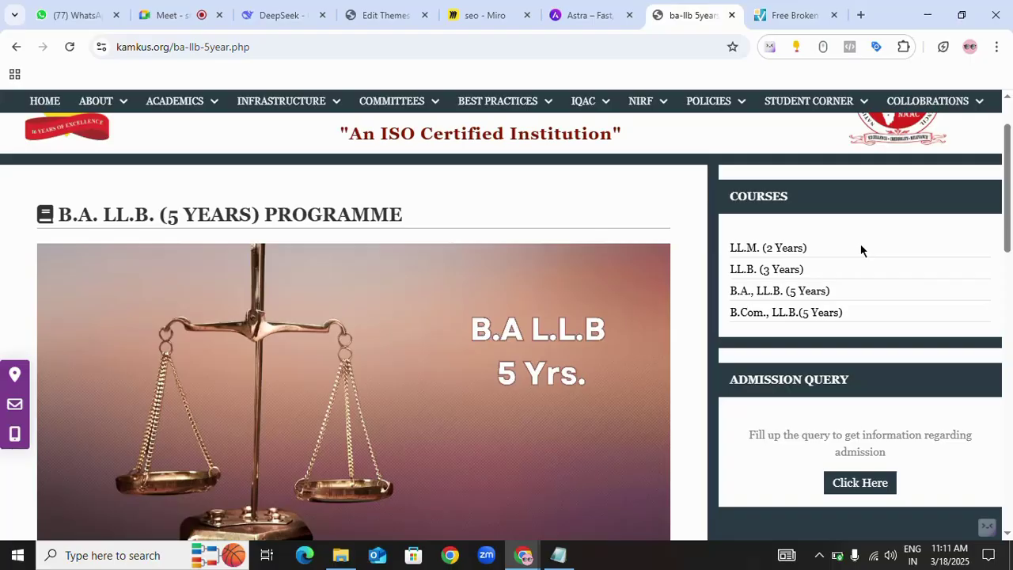
- Return to the kamkus.org results and highlight the status: 49 pages processed, 4 broken links
click(782, 16)
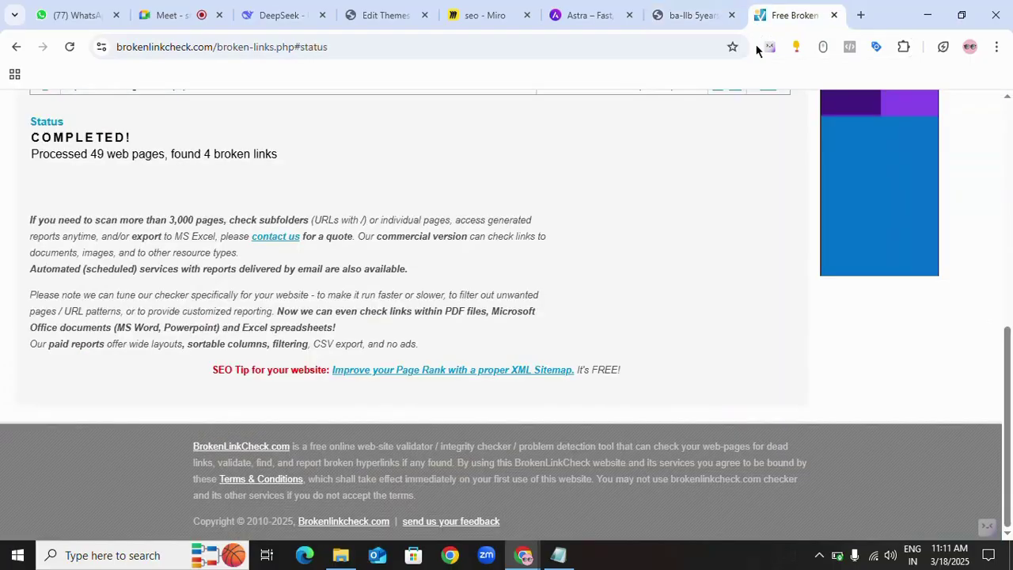
scroll(295, 326, up, 2)
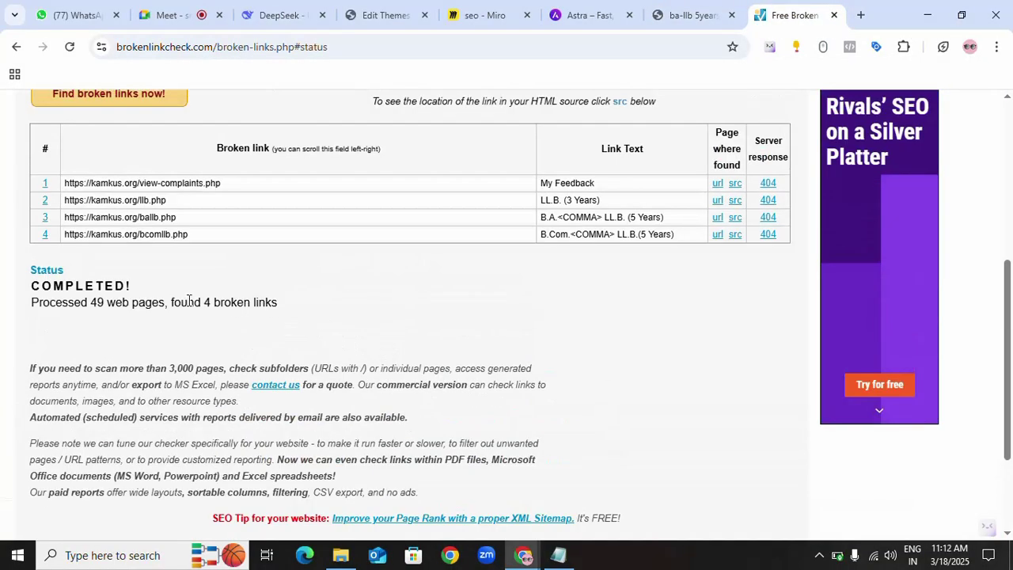
drag(170, 303, 282, 307)
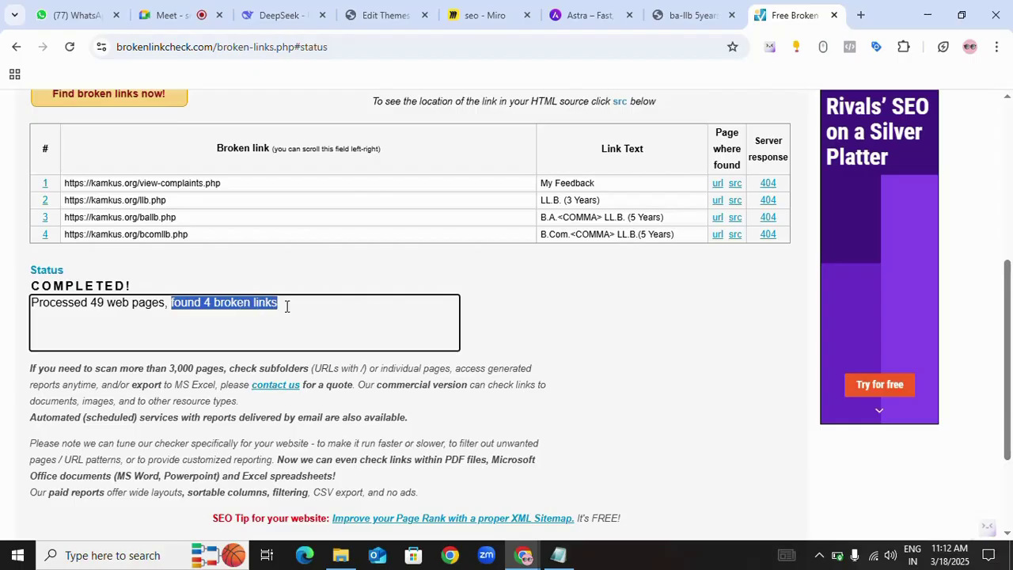
click(286, 307)
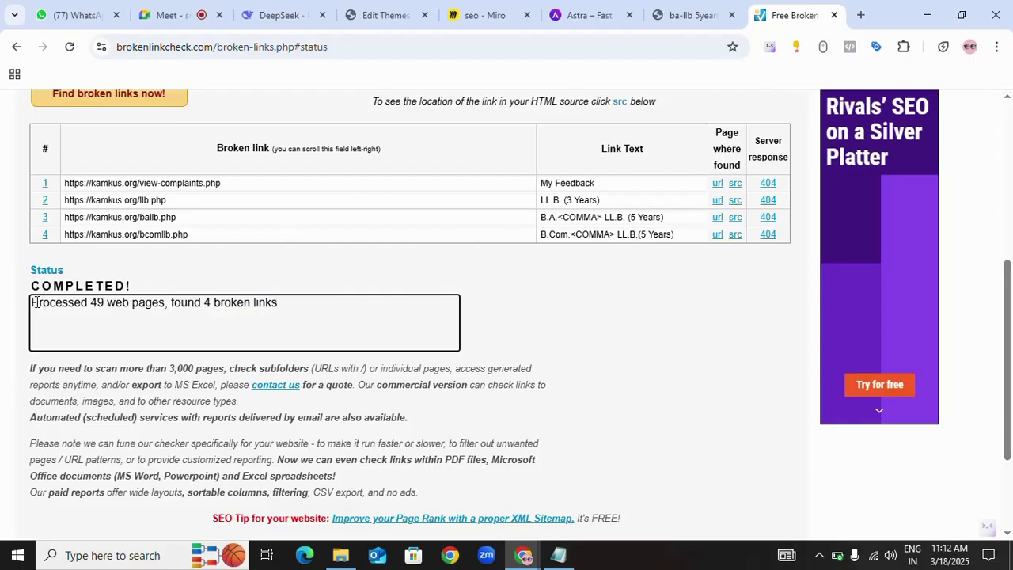
drag(52, 303, 282, 305)
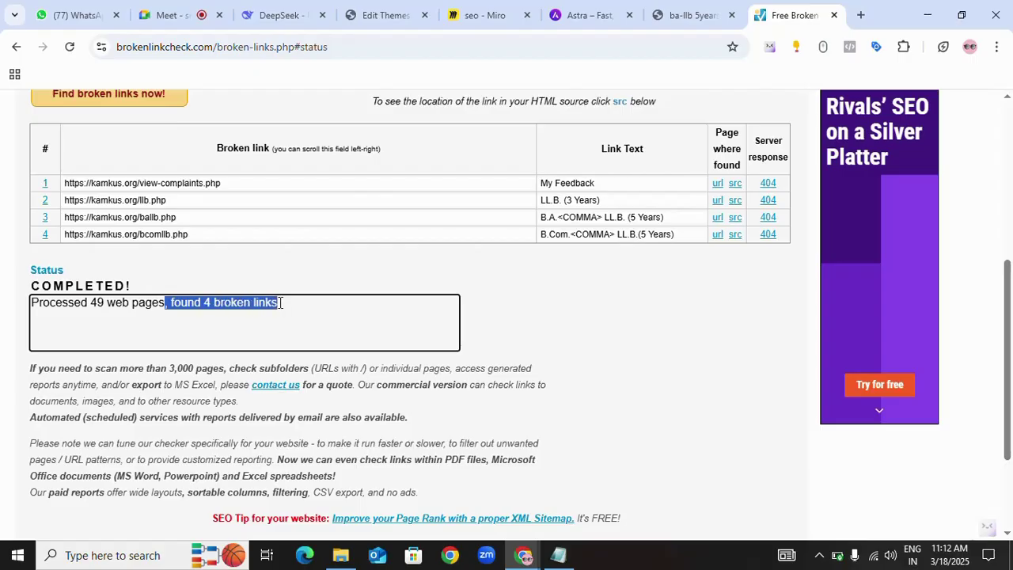
click(286, 315)
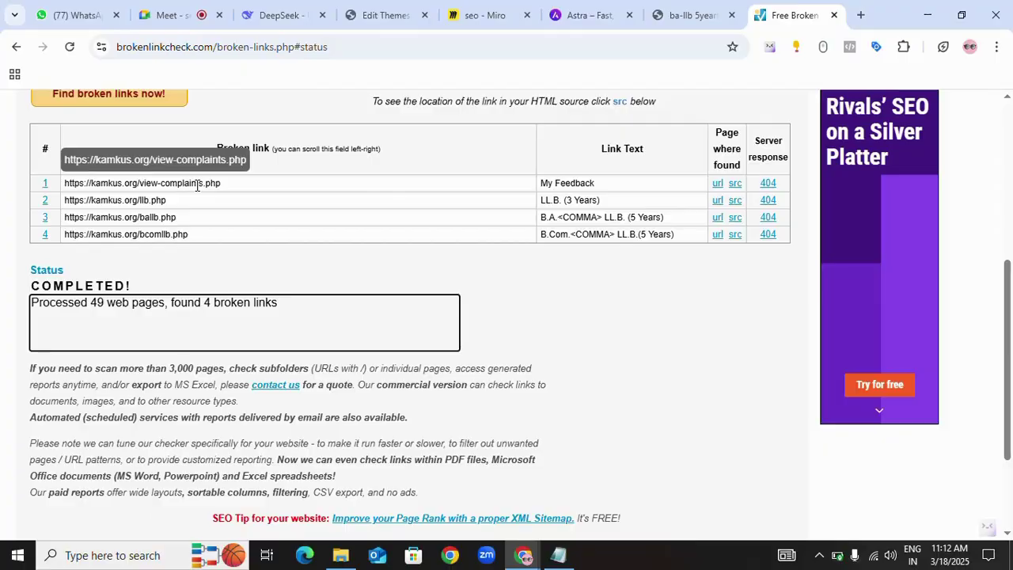
- Highlight the My Feedback link text and select the first broken URL, view-complaints.php
drag(540, 185, 615, 183)
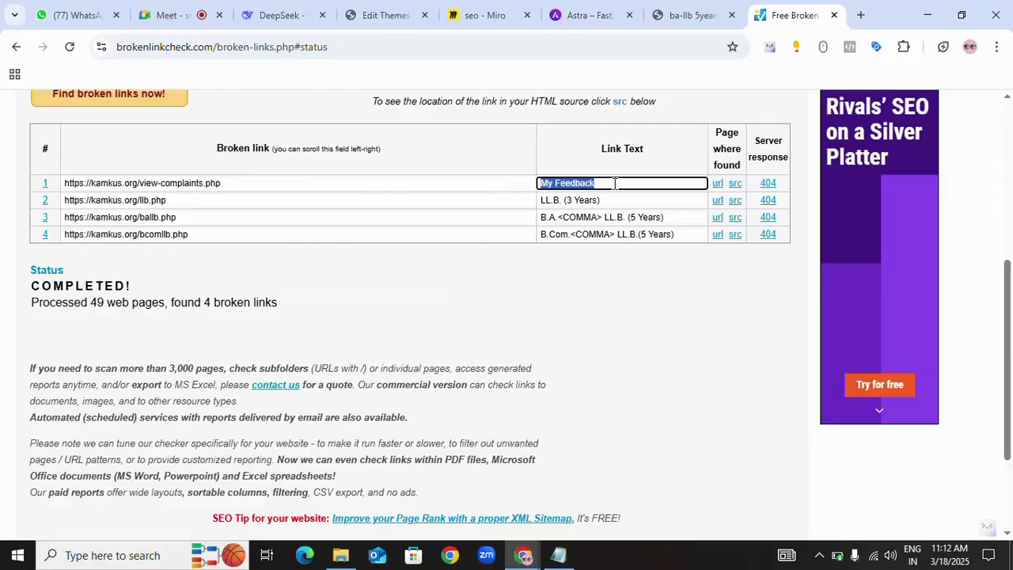
drag(654, 153, 592, 162)
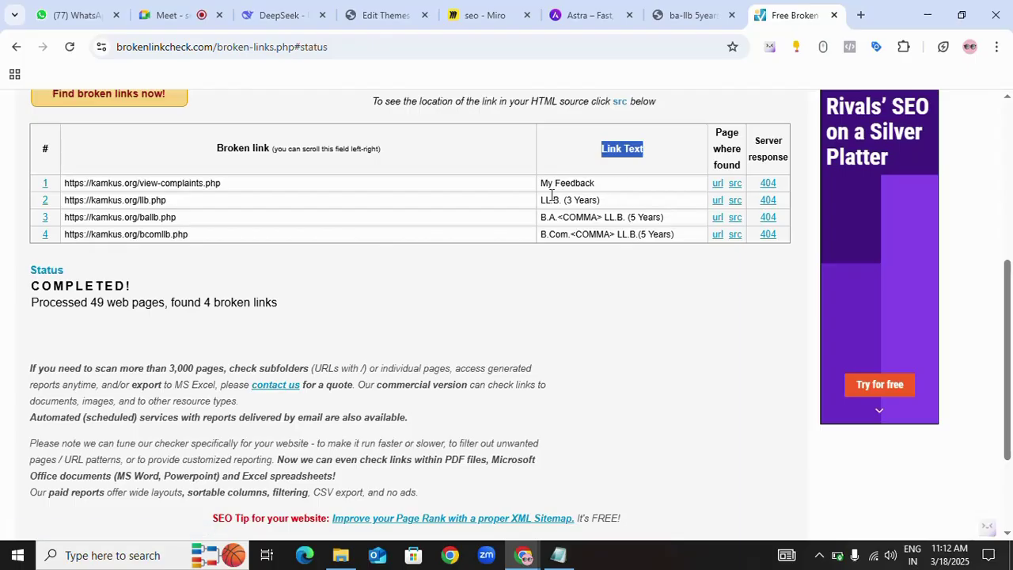
drag(236, 184, 2, 190)
key(ctrl+c)
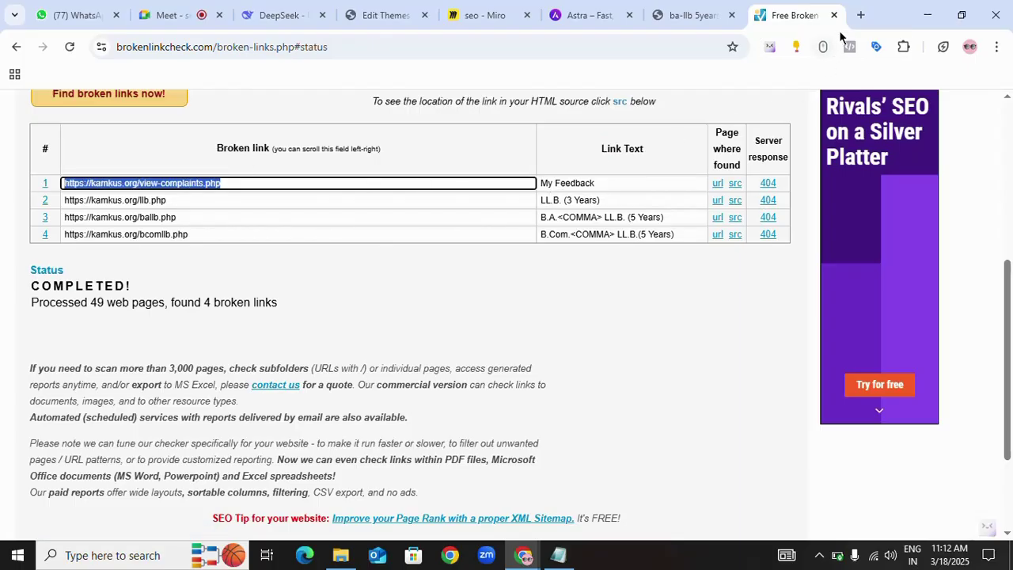
- Open the broken kamkus.org/view-complaints.php URL in a new tab
click(861, 16)
key(ctrl+v)
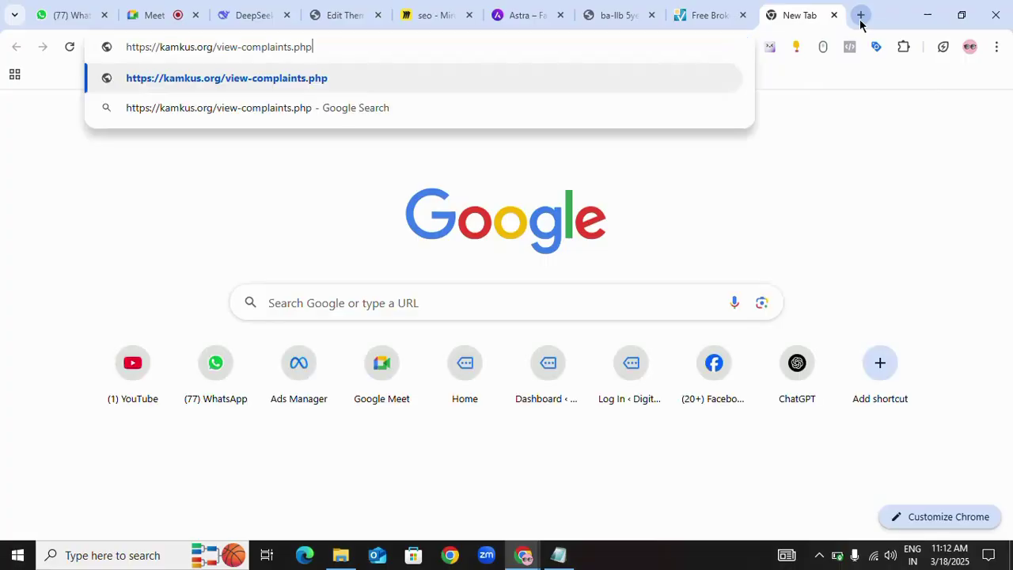
key(Return)
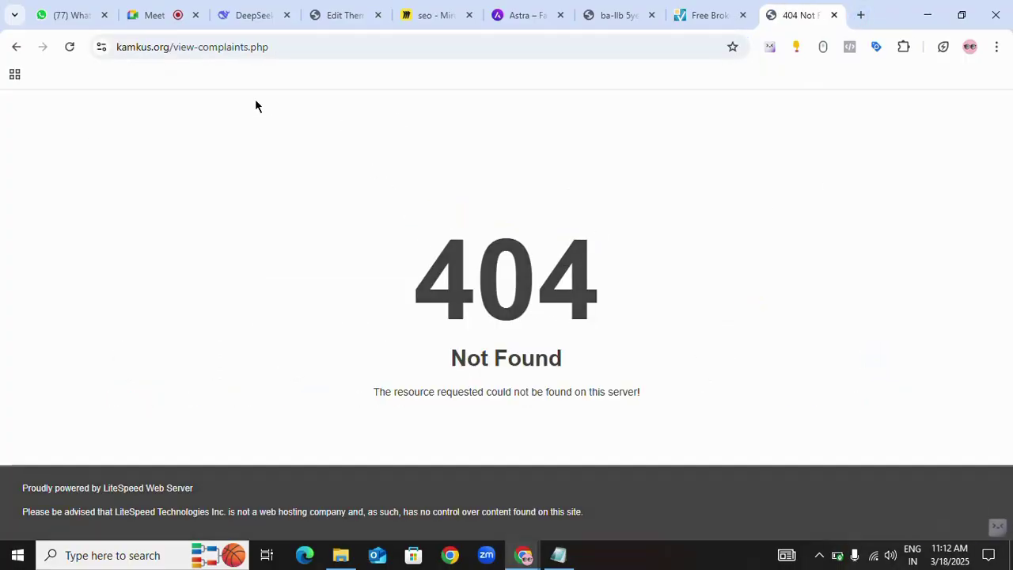
- Remove view-complaints.php from the address to load the kamkus.org homepage
click(172, 47)
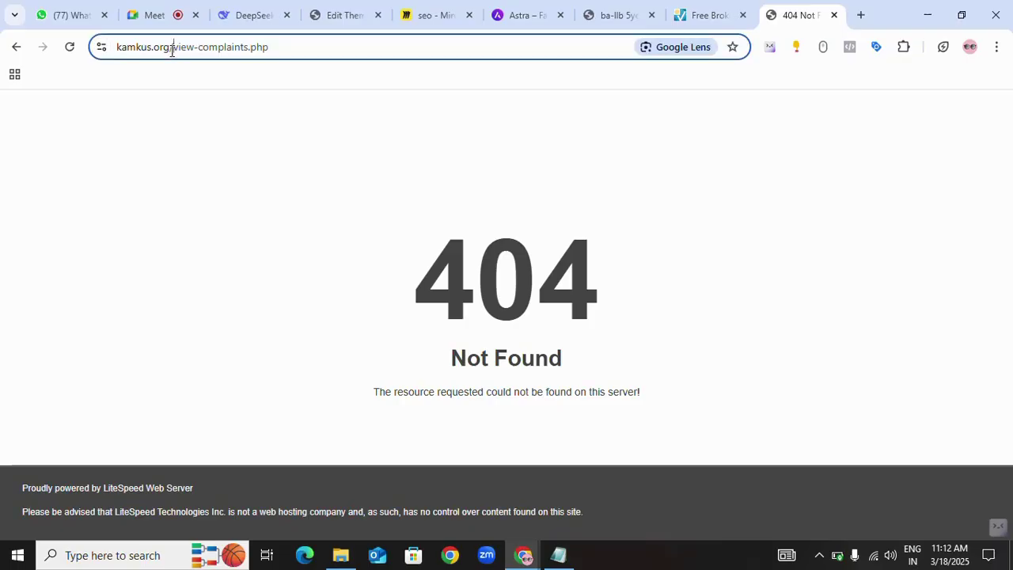
drag(171, 48, 335, 46)
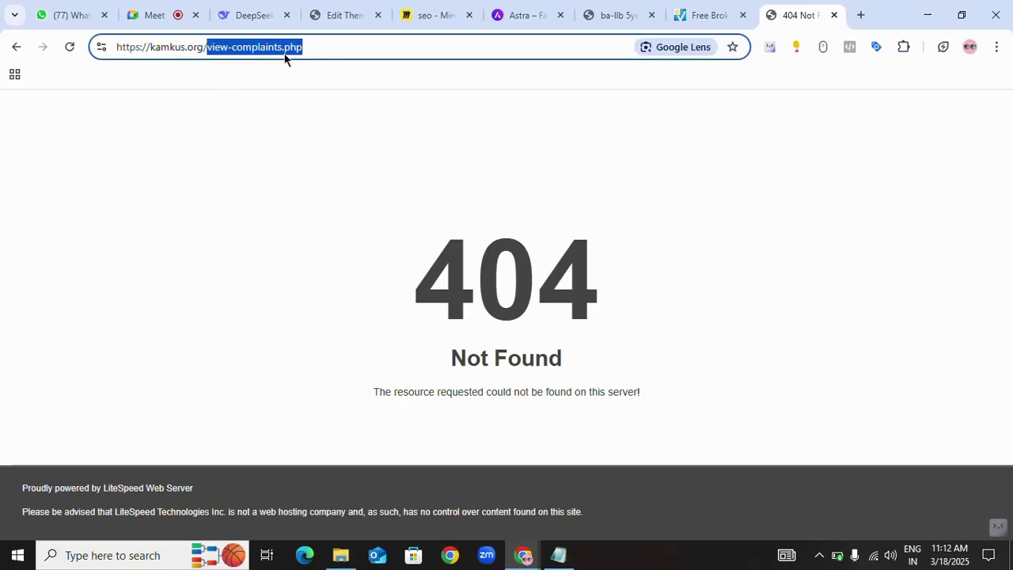
key(BackSpace)
key(Return)
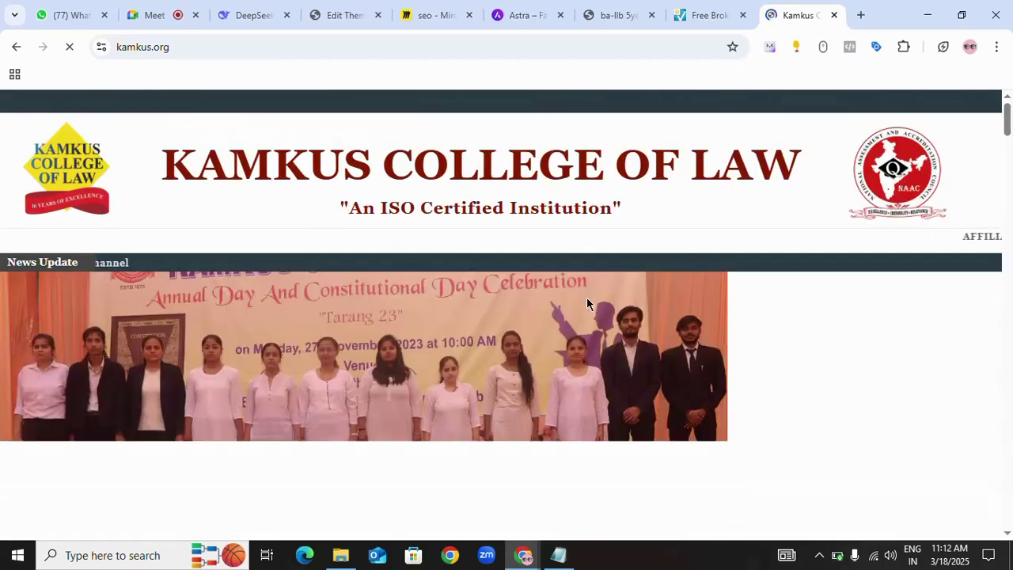
- Scroll through the homepage course cards, including LL.B. 3 Years and B.A.,LL.B. 5 Year
scroll(587, 298, down, 3)
scroll(586, 298, up, 2)
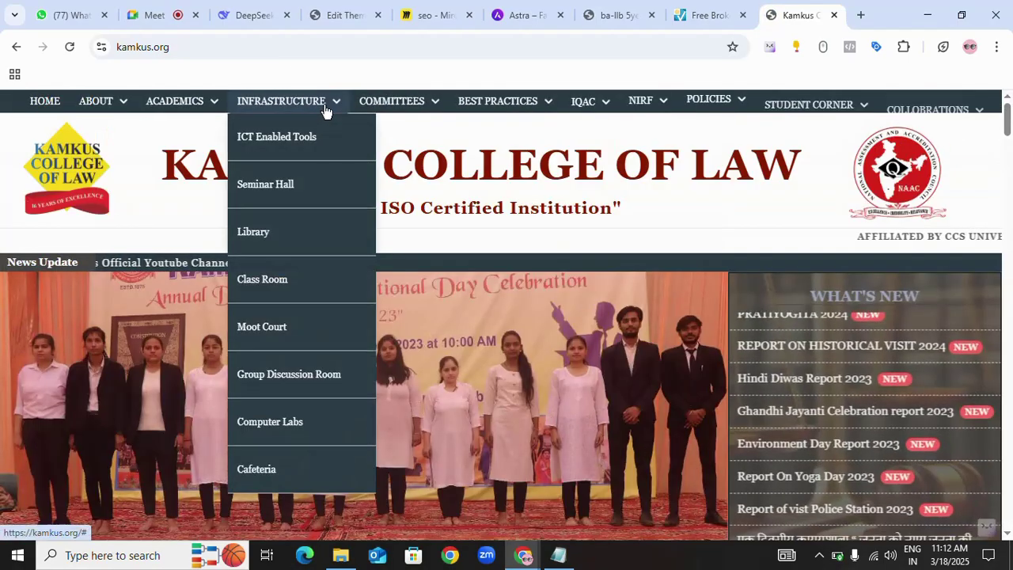
mouse_move(212, 109)
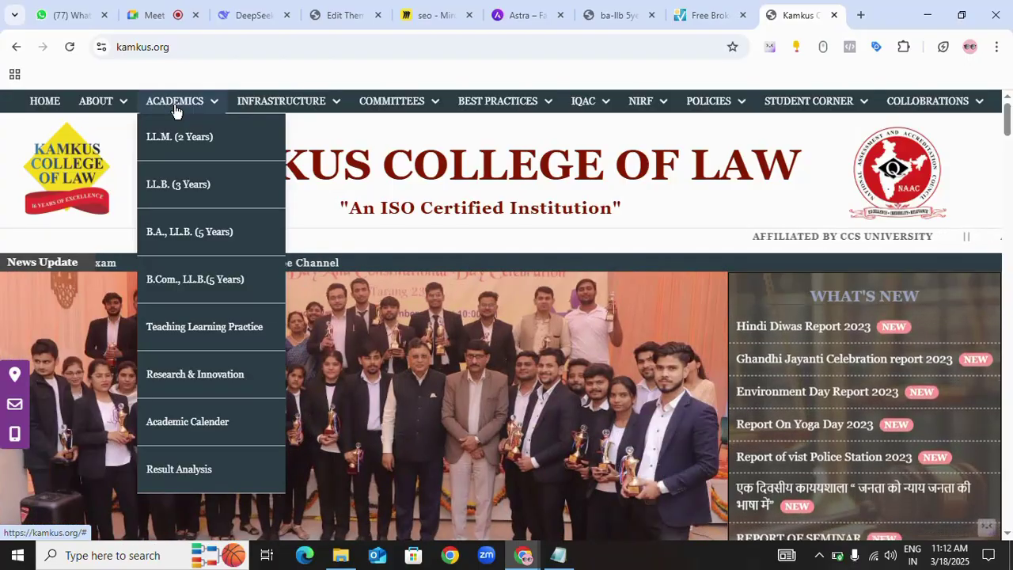
scroll(612, 285, down, 2)
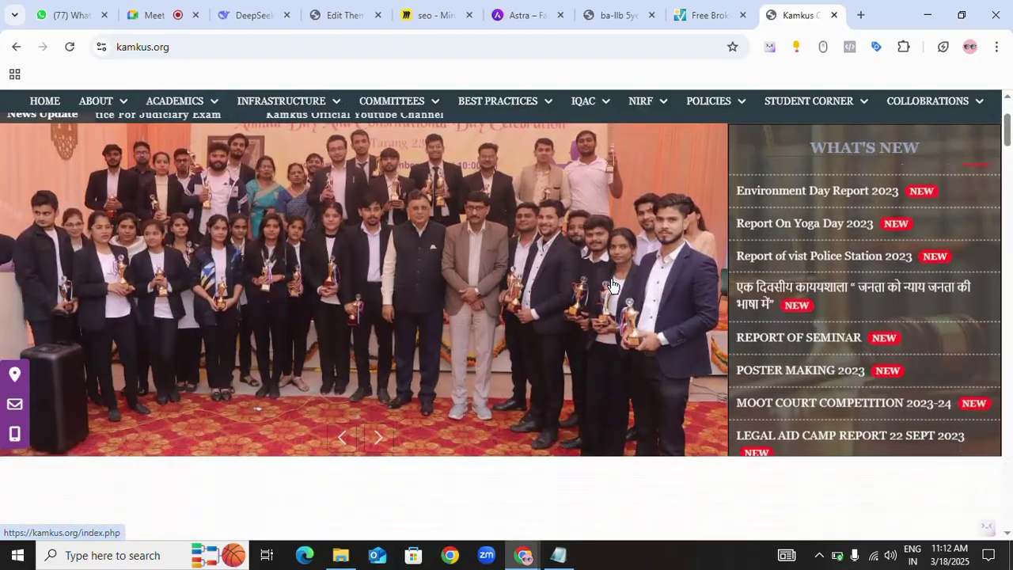
scroll(613, 293, down, 7)
scroll(527, 315, down, 10)
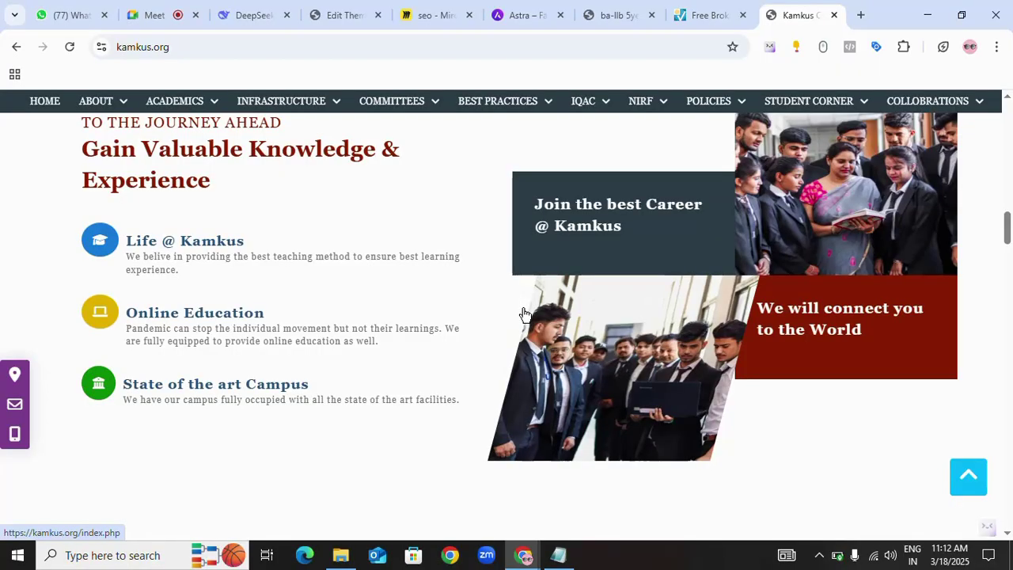
scroll(524, 314, down, 8)
scroll(524, 315, up, 3)
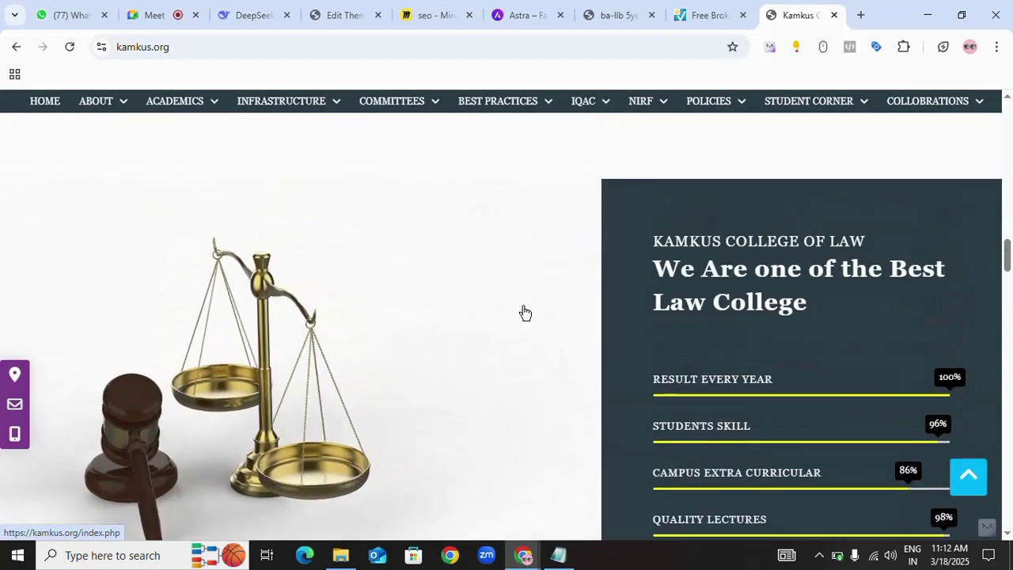
- Start a page search, recheck the broken-link results, and return to the Kamkus homepage
key(ctrl+f)
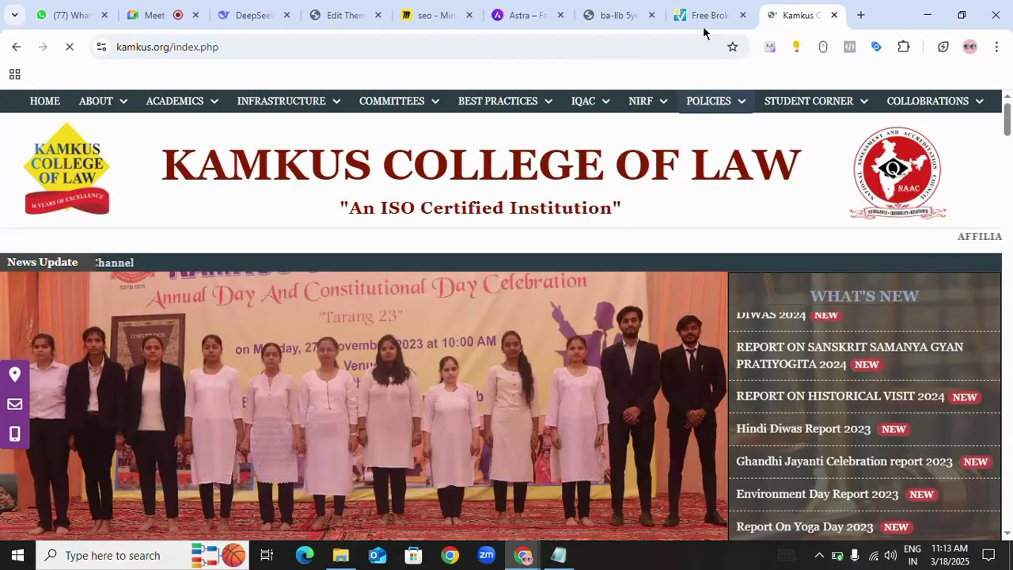
click(706, 18)
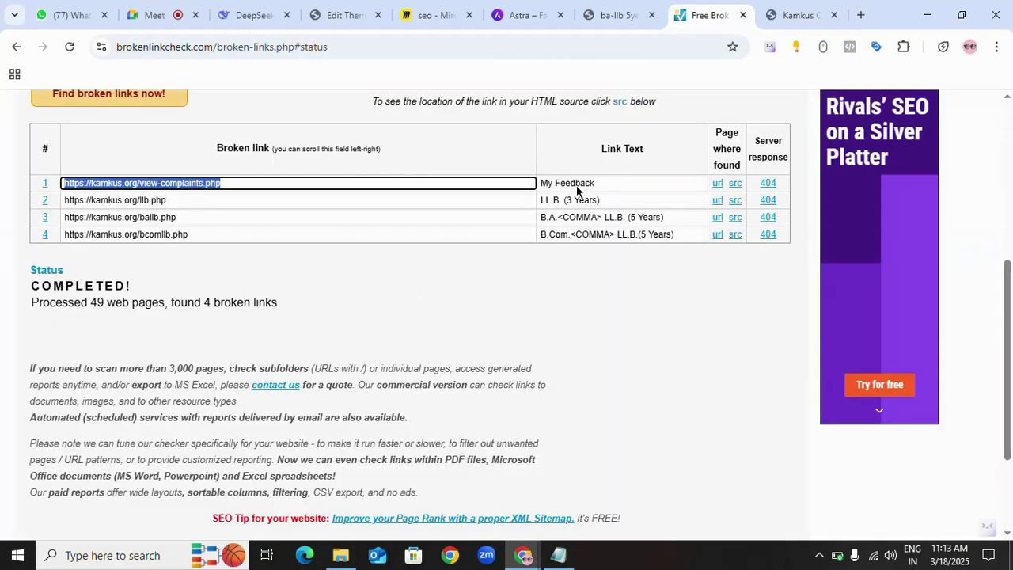
click(786, 15)
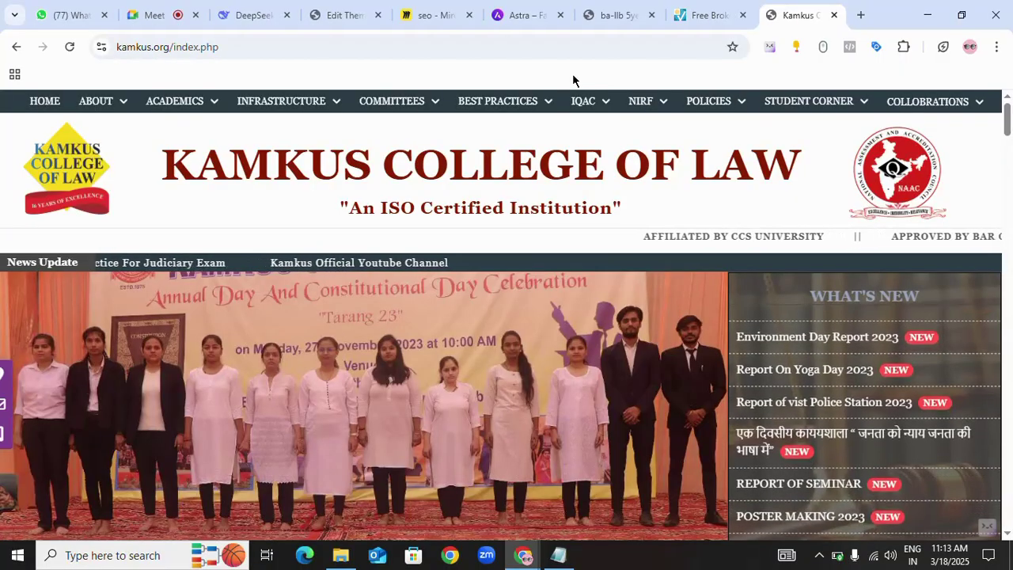
- Search the homepage for 'my feedback' (0/0 matches) and scroll down through it
key(ctrl+f)
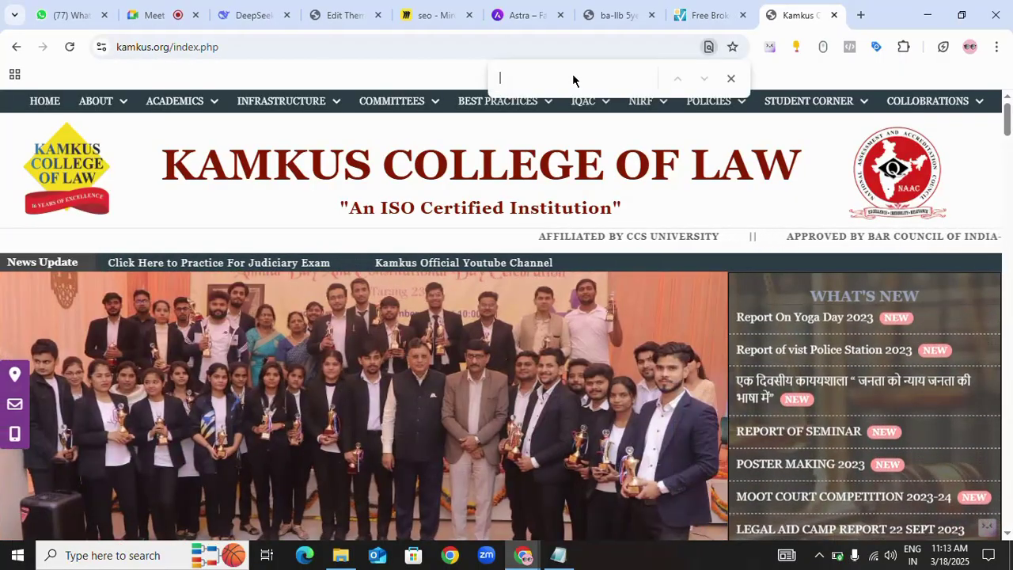
text(my feed)
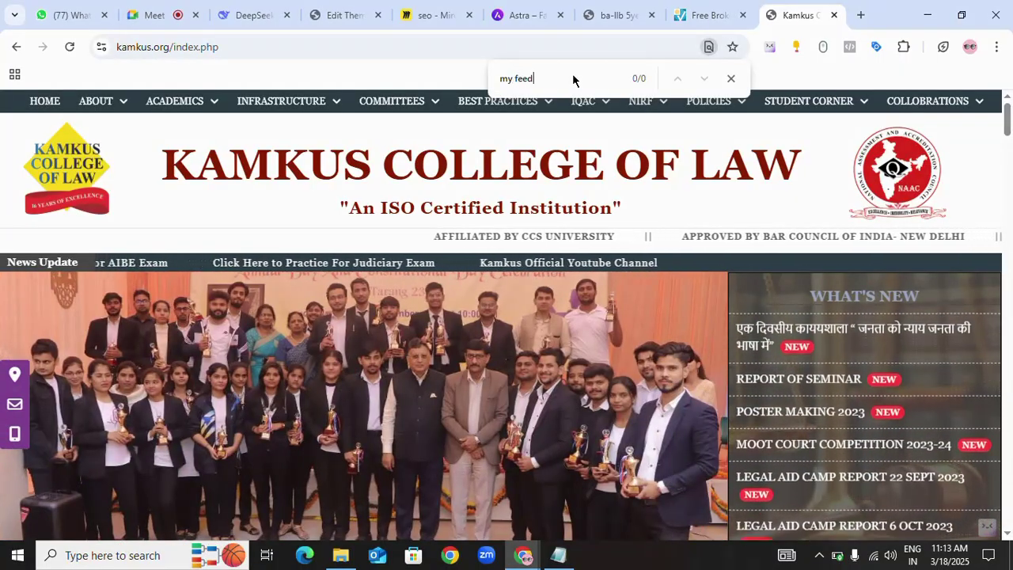
text(back)
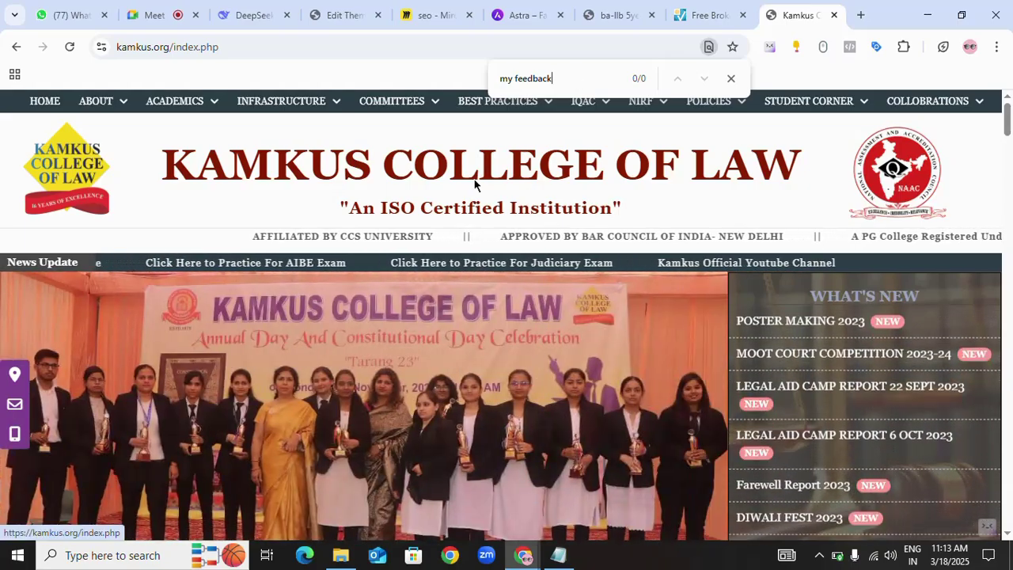
mouse_move(160, 105)
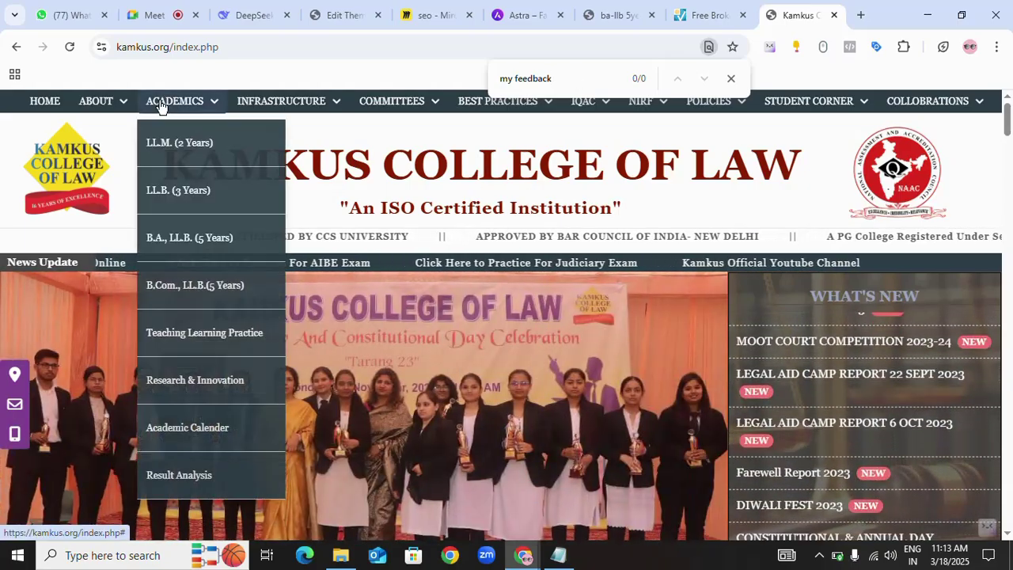
scroll(402, 430, down, 5)
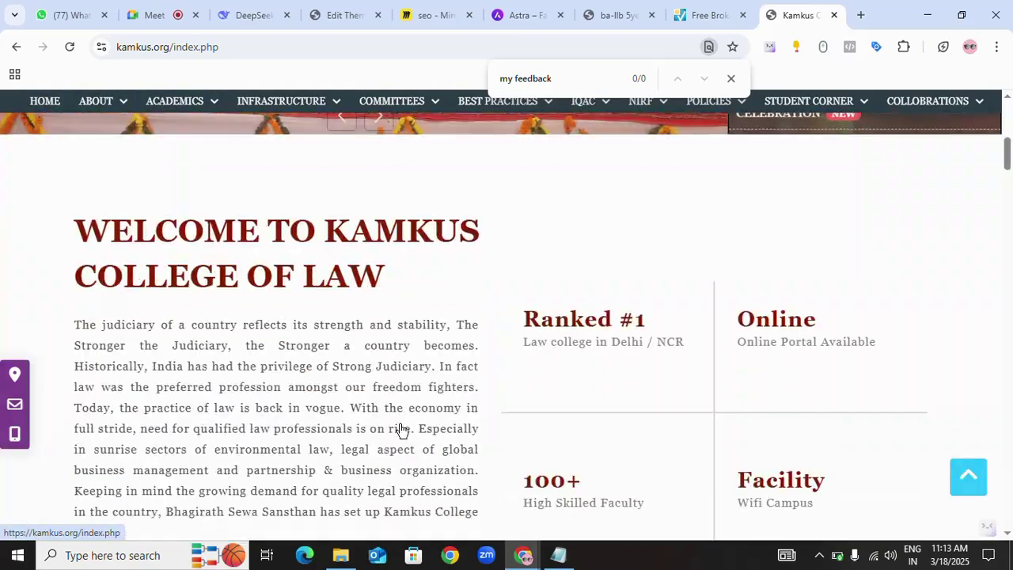
scroll(401, 430, down, 15)
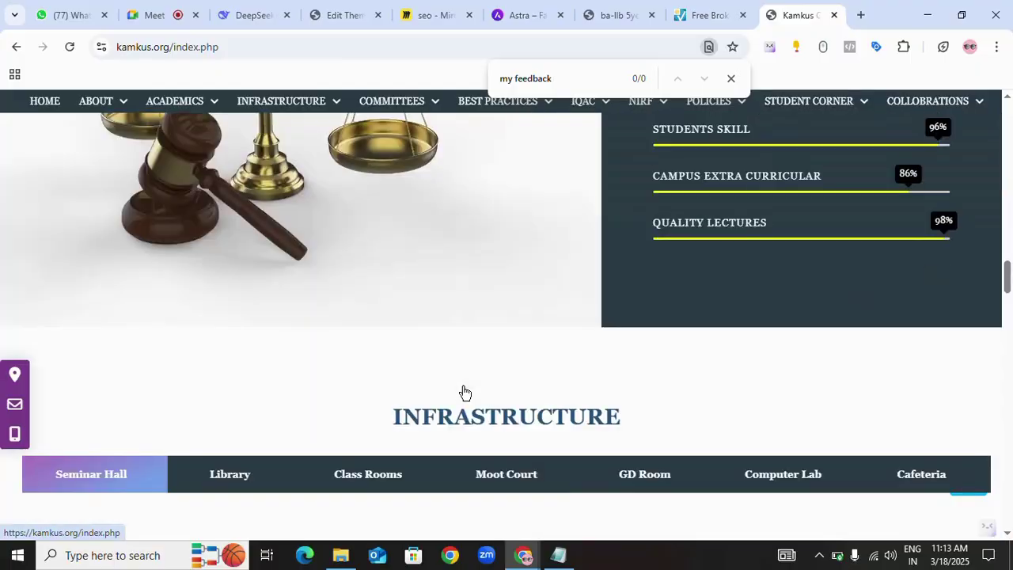
scroll(465, 392, down, 4)
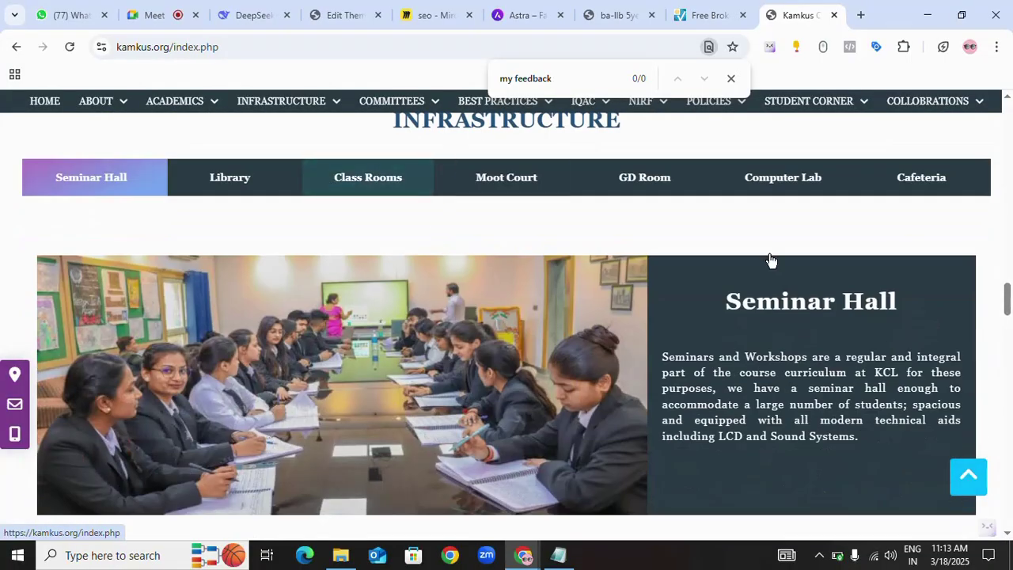
scroll(771, 260, down, 8)
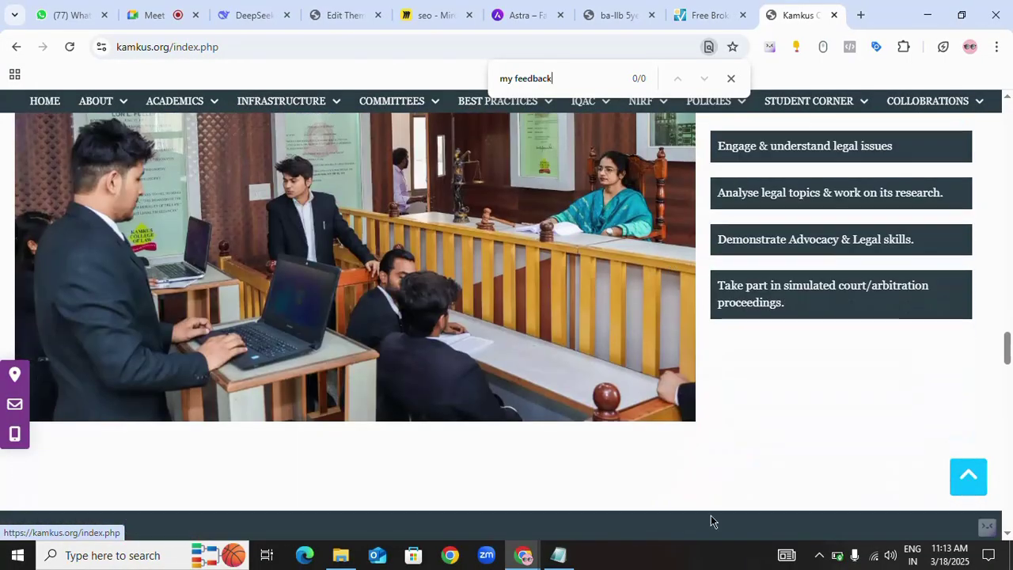
scroll(616, 450, down, 6)
- Finish scanning the homepage with no My Feedback link found, then go back to the broken-link results
scroll(541, 403, up, 2)
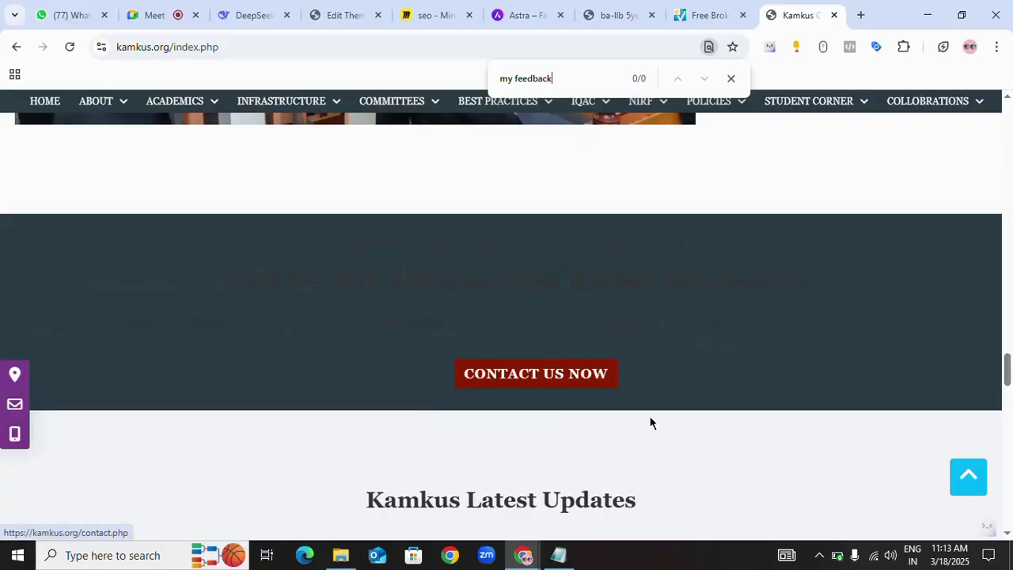
scroll(651, 421, down, 5)
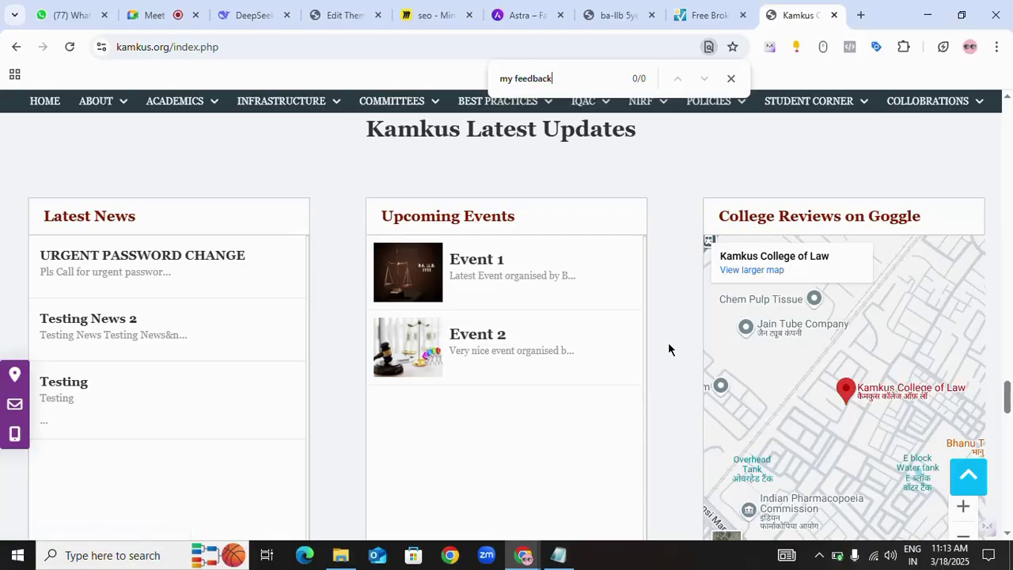
scroll(668, 349, down, 6)
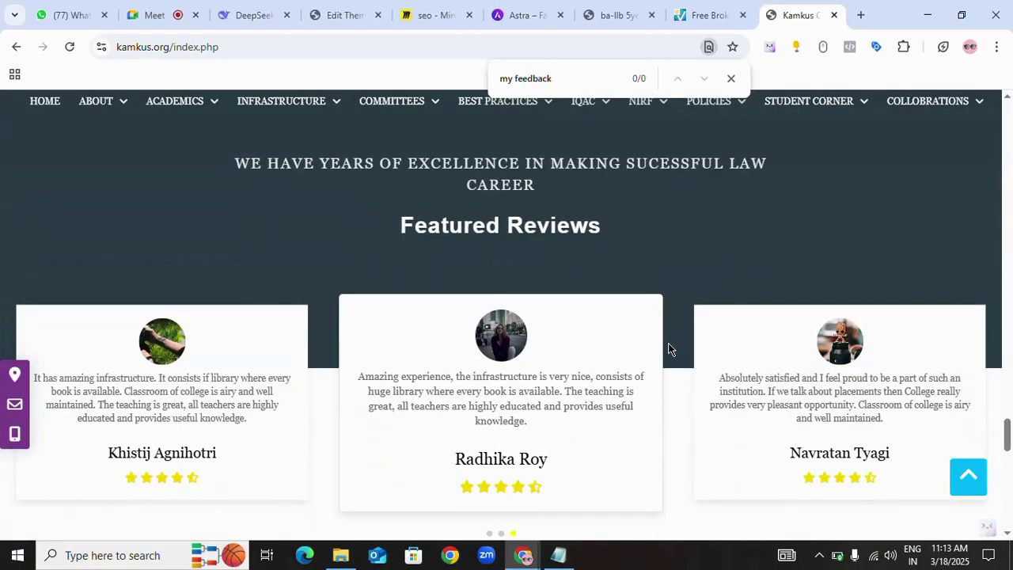
scroll(668, 342, down, 6)
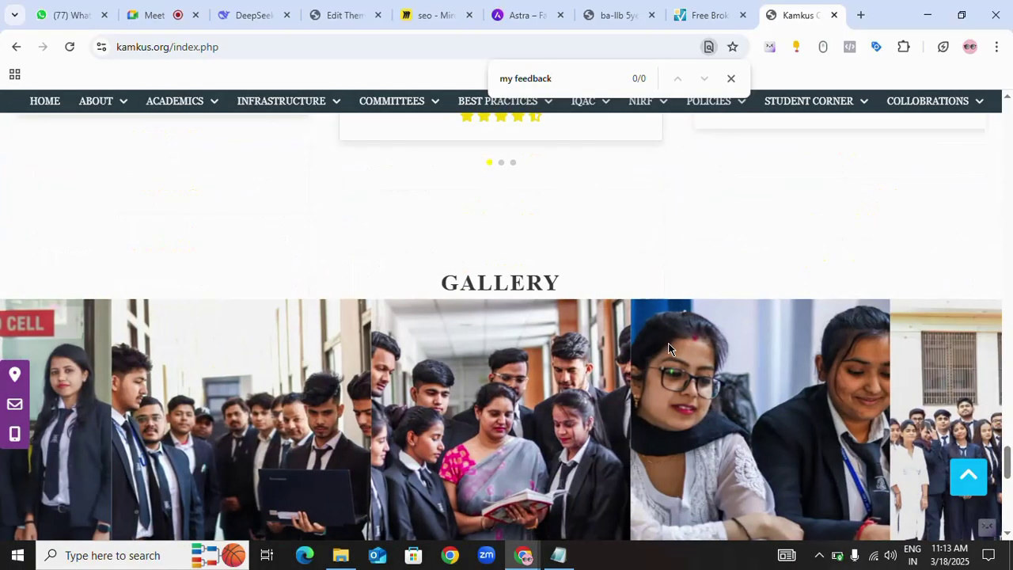
scroll(668, 344, down, 4)
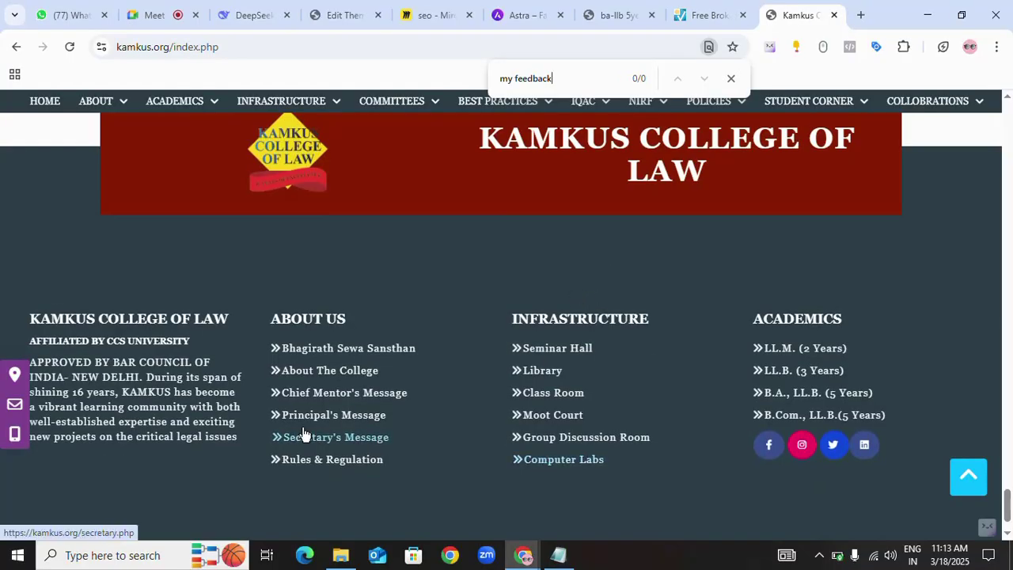
scroll(565, 379, up, 9)
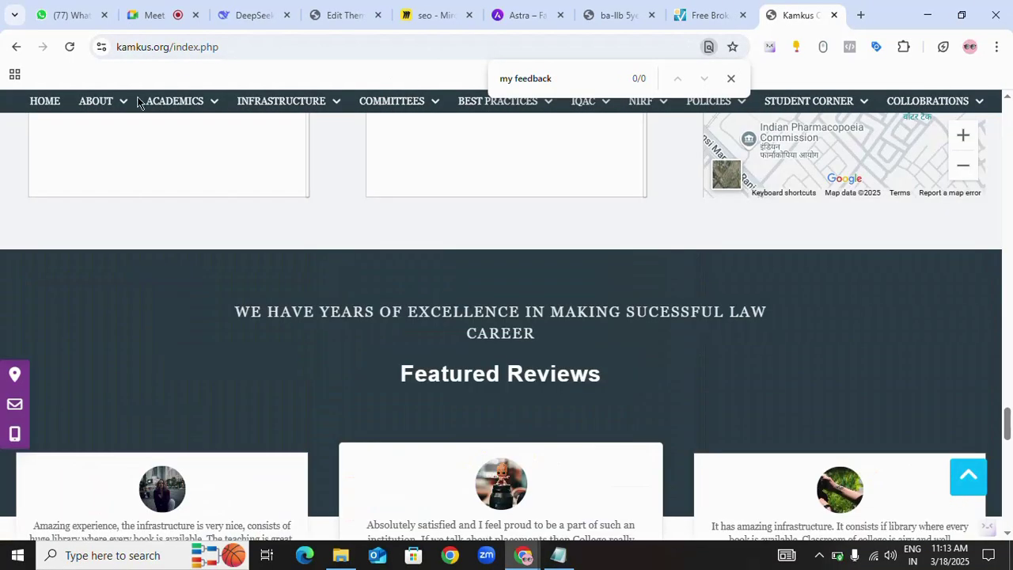
mouse_move(106, 103)
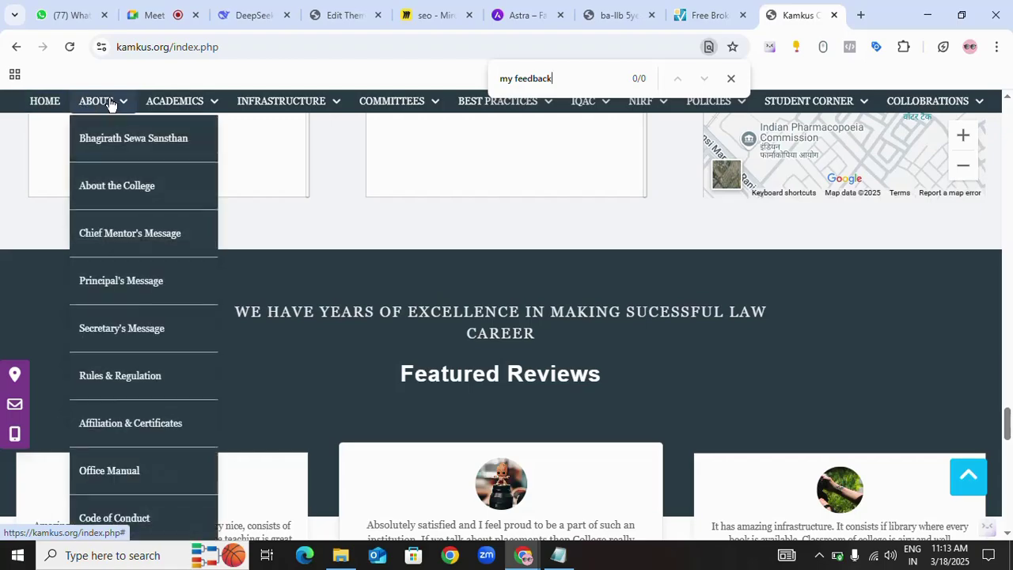
mouse_move(331, 100)
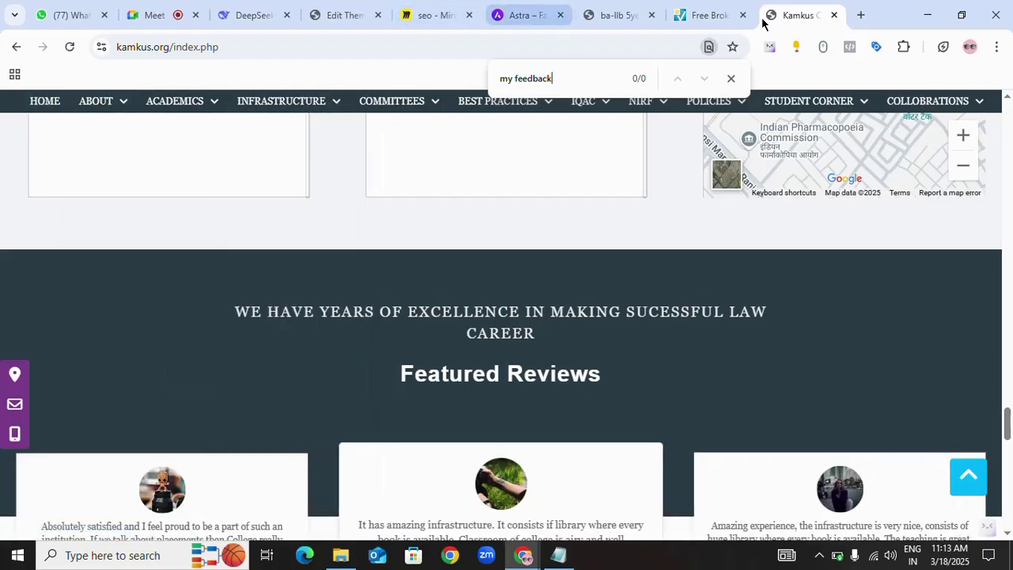
click(695, 17)
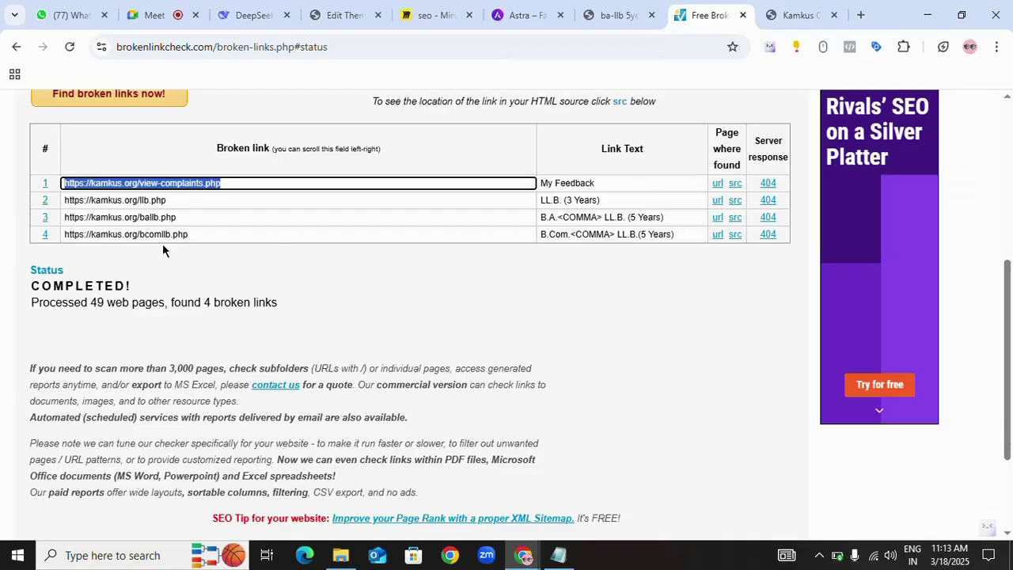
click(189, 200)
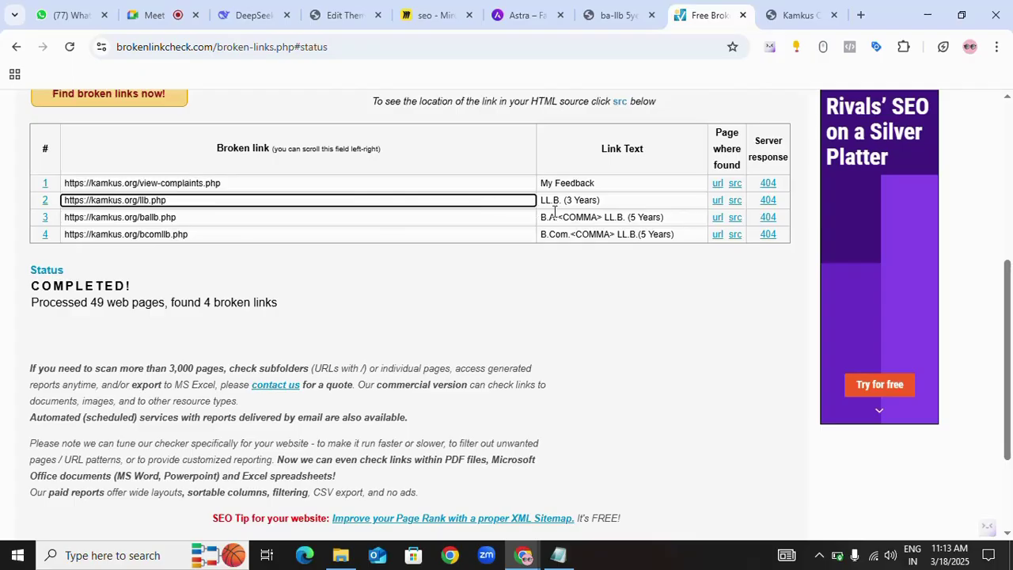
click(623, 17)
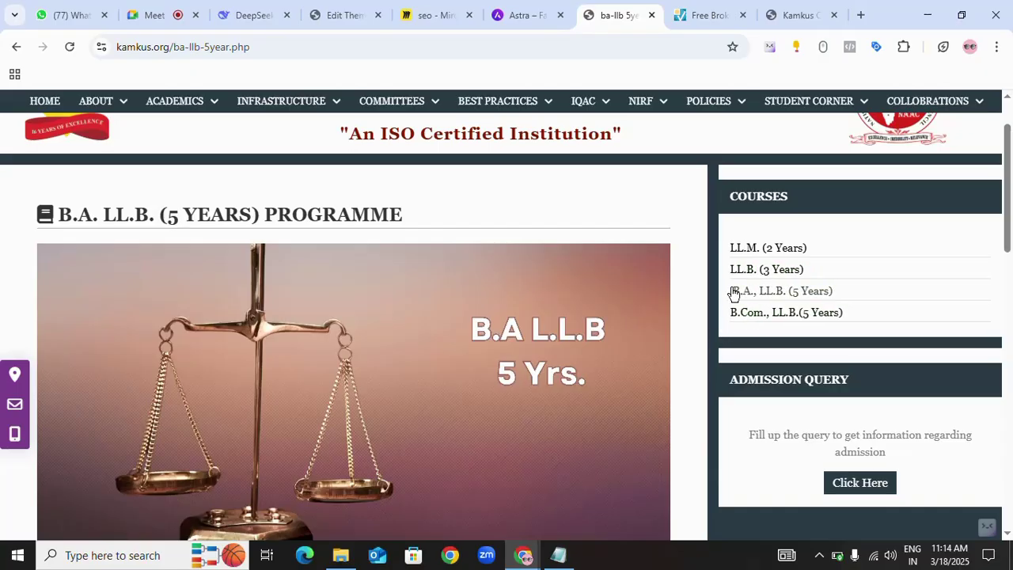
scroll(735, 293, up, 1)
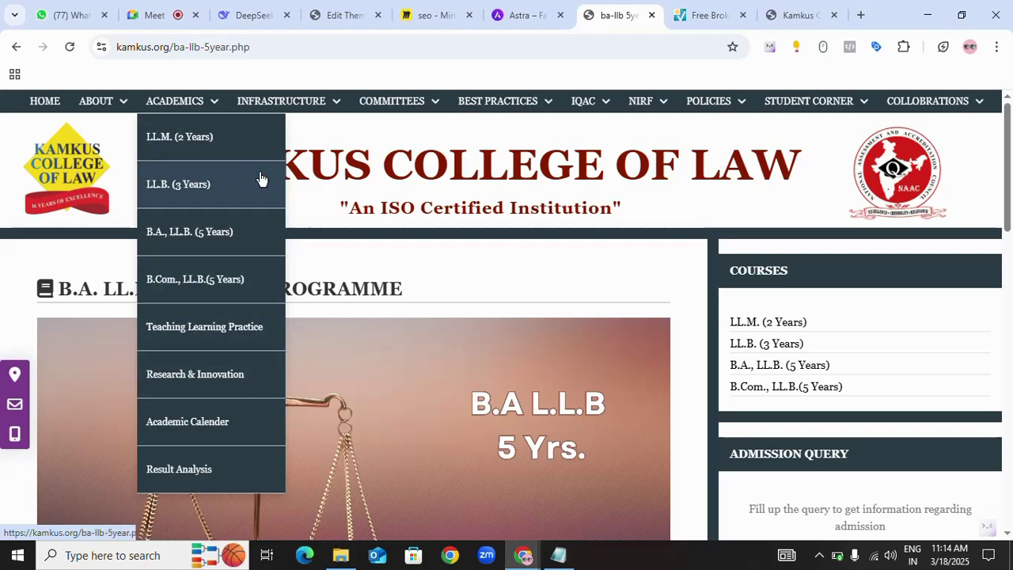
mouse_move(255, 107)
mouse_move(206, 106)
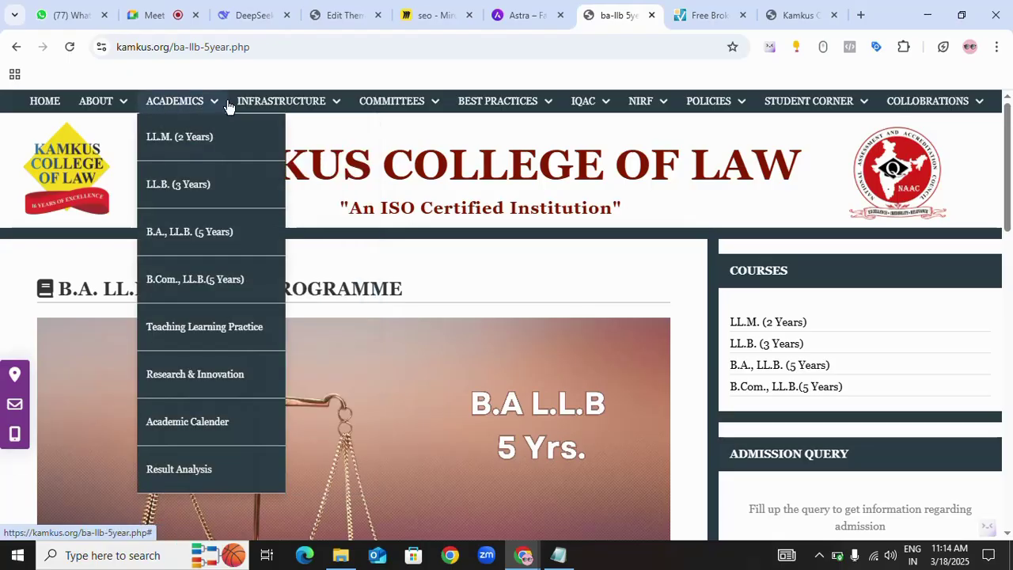
mouse_move(908, 105)
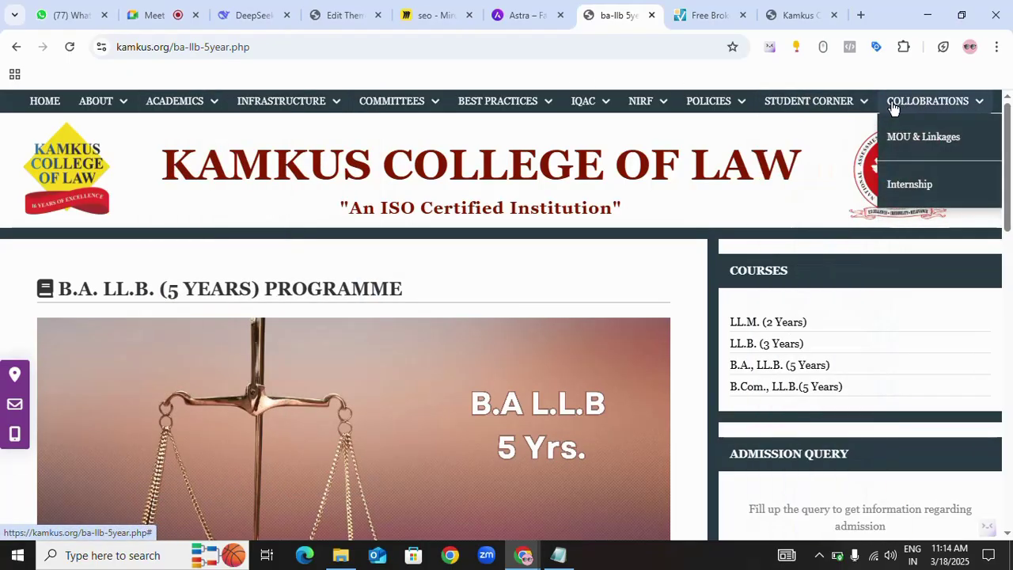
mouse_move(511, 111)
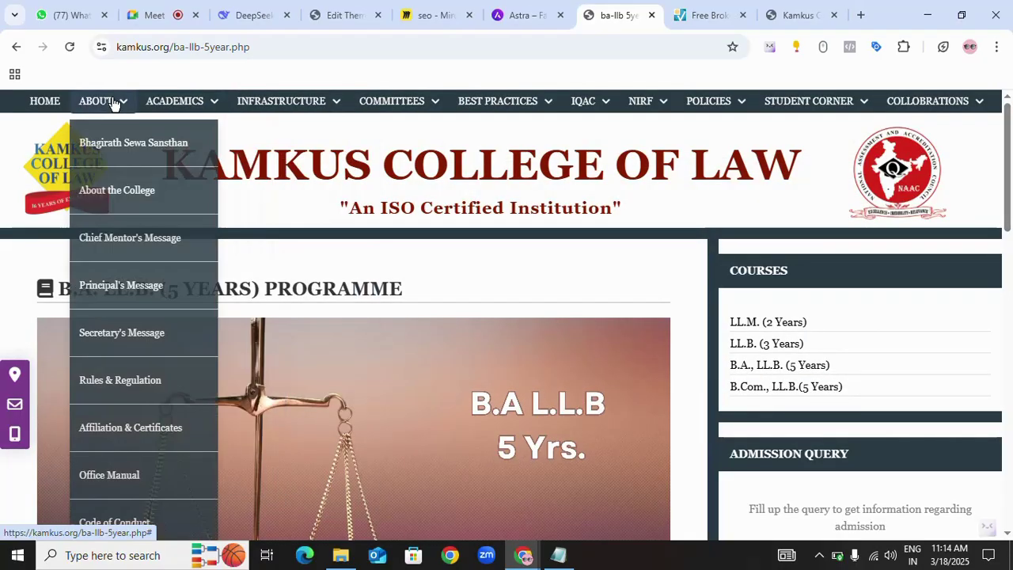
- In the kamkus.org results, highlight the B.A. LL.B. link text and the 404 ballb.php and bcomllb.php URLs
click(716, 18)
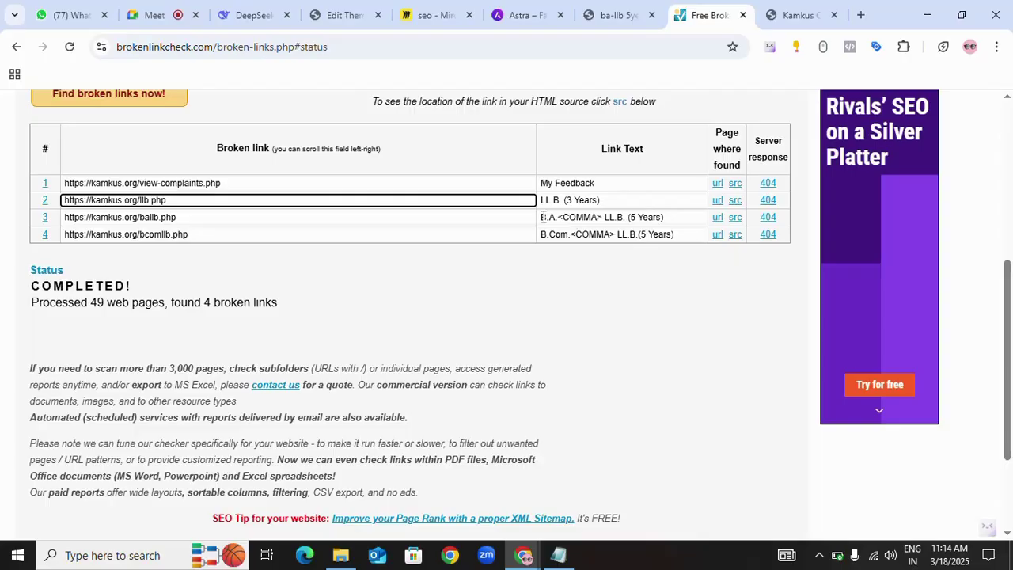
drag(543, 217, 689, 241)
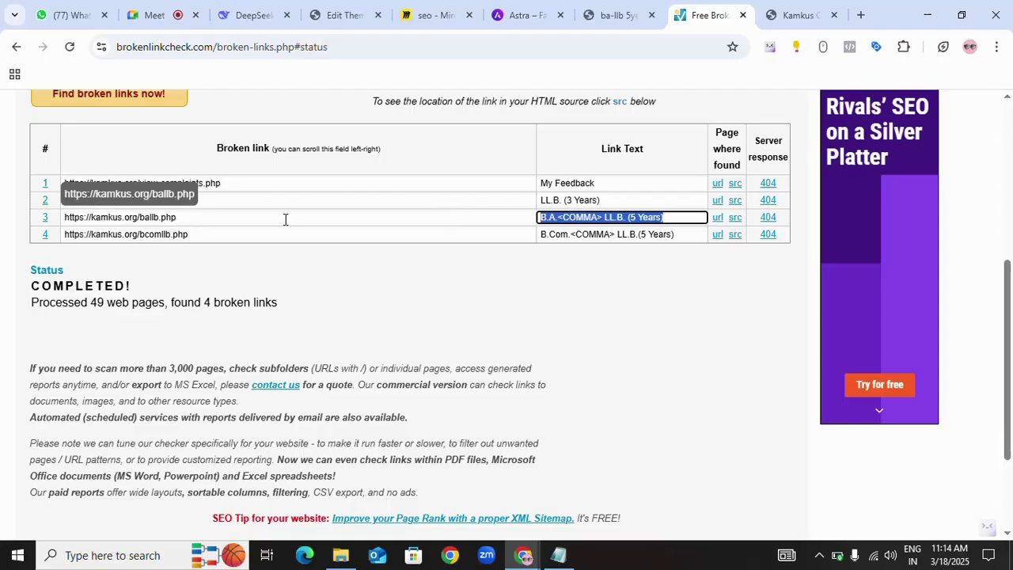
drag(214, 235, 64, 235)
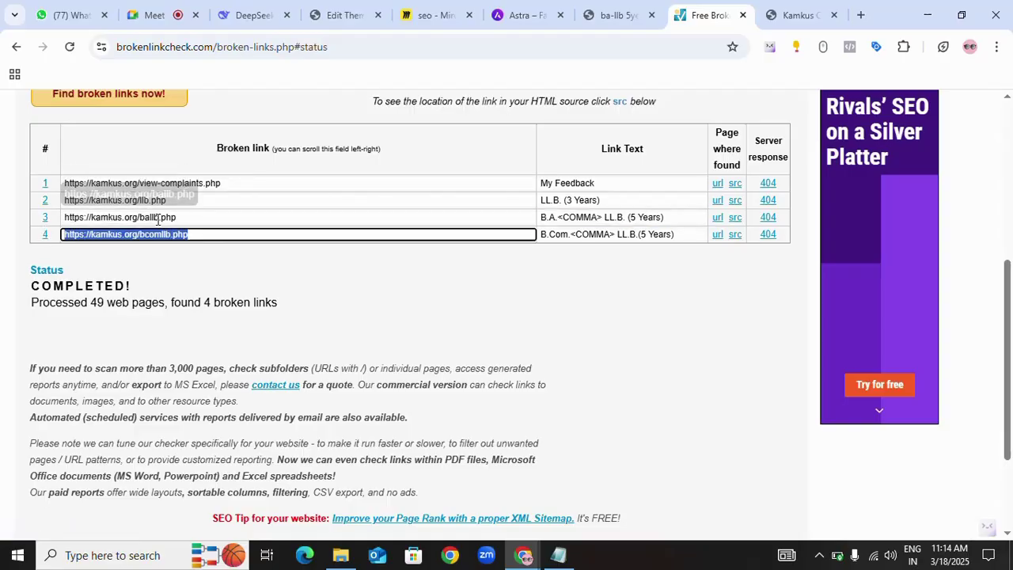
click(185, 217)
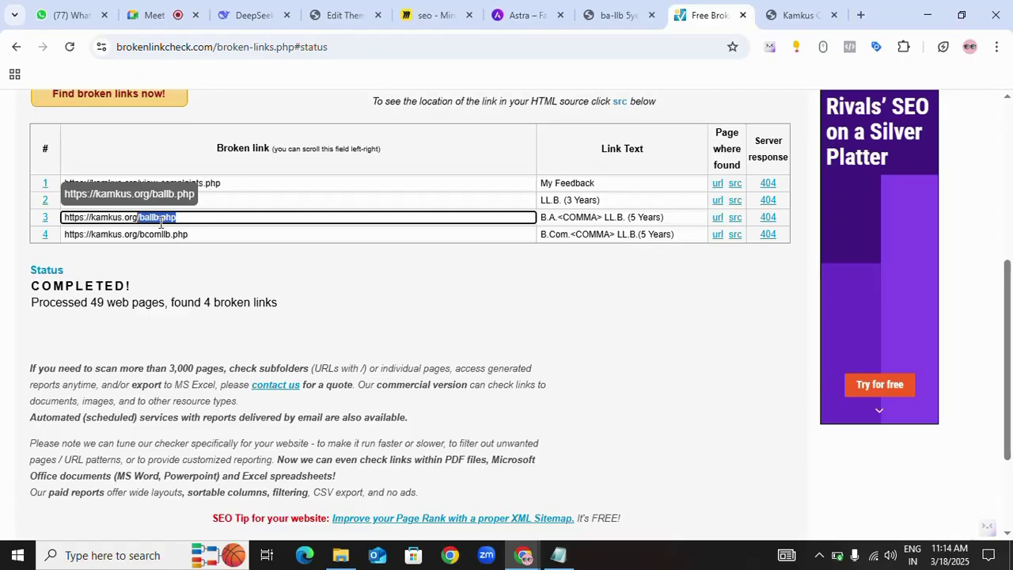
click(353, 278)
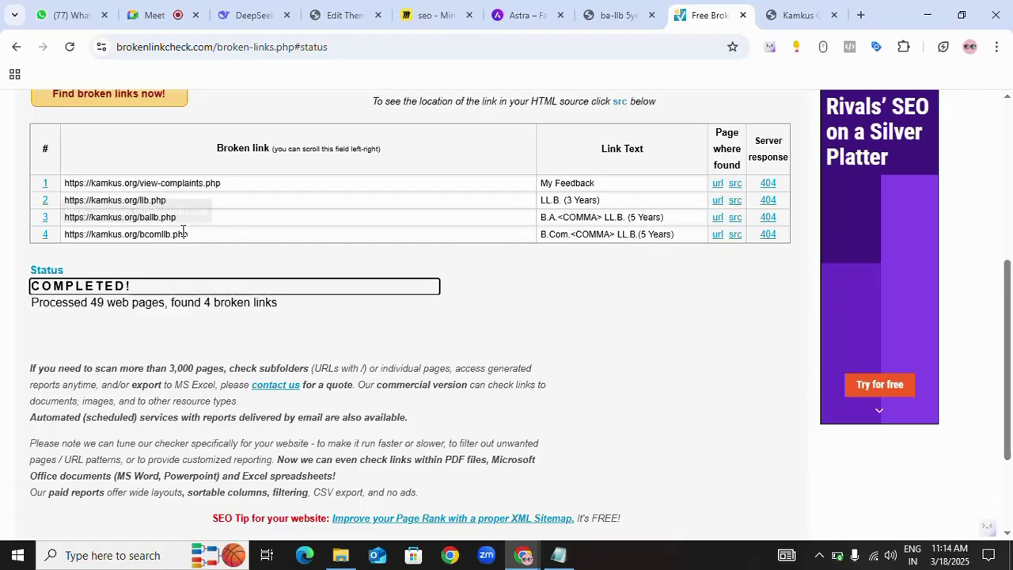
- On the kamkus.org/index.php tab, scroll the page with the 'my feedback' search open, then dismiss it with Esc
click(782, 18)
scroll(495, 210, up, 15)
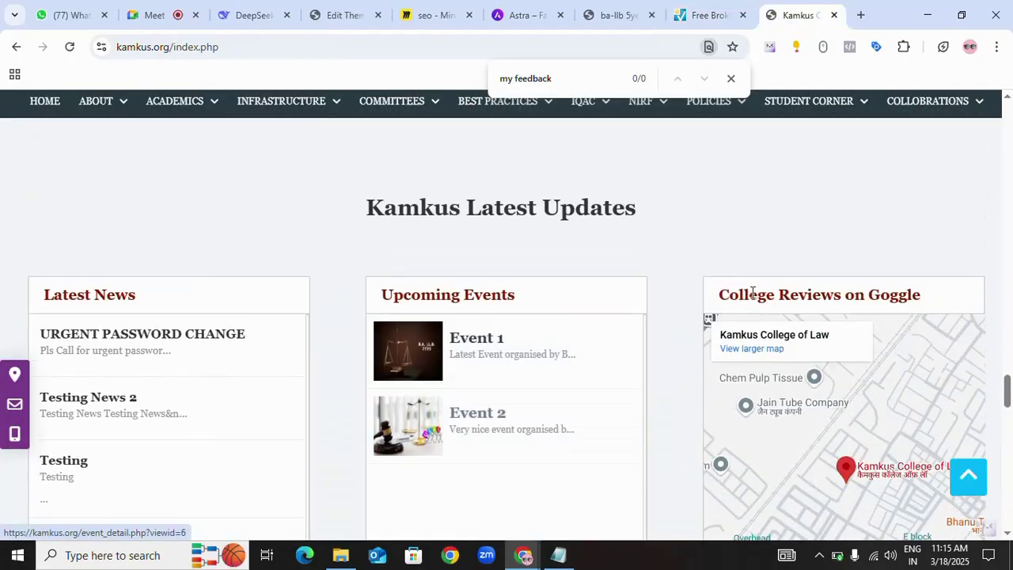
scroll(753, 292, up, 15)
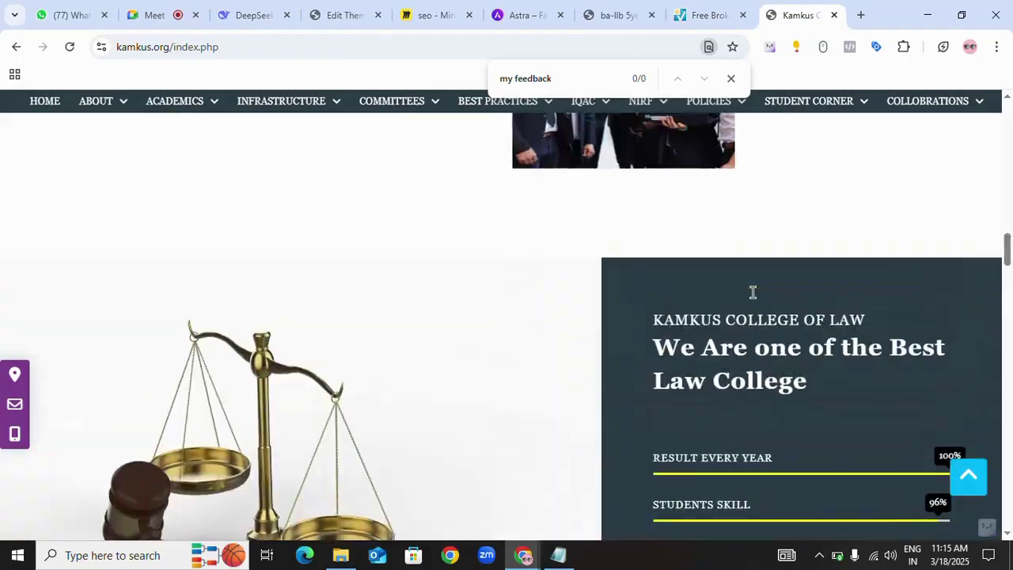
scroll(757, 299, up, 7)
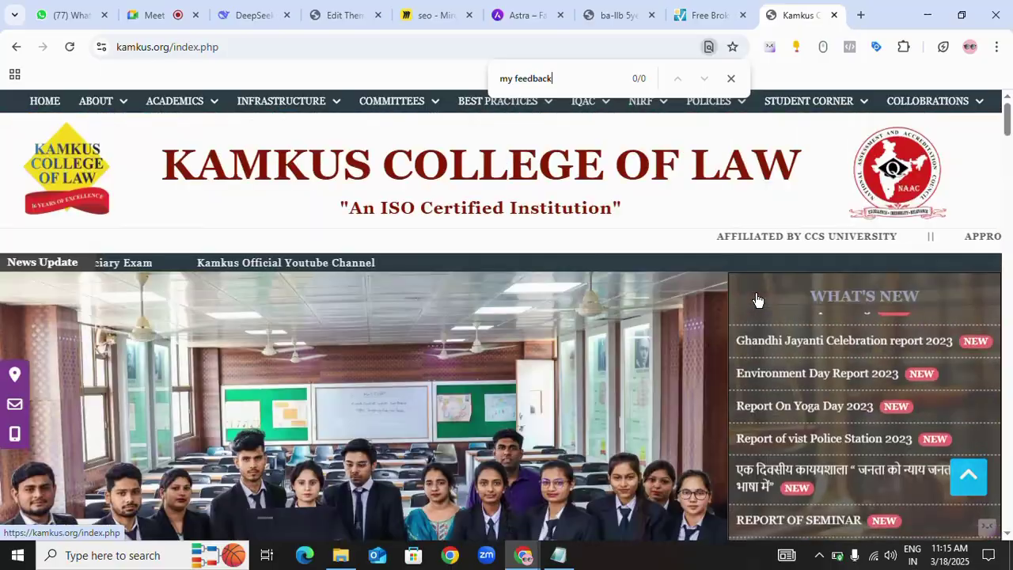
scroll(757, 299, down, 5)
scroll(758, 298, down, 8)
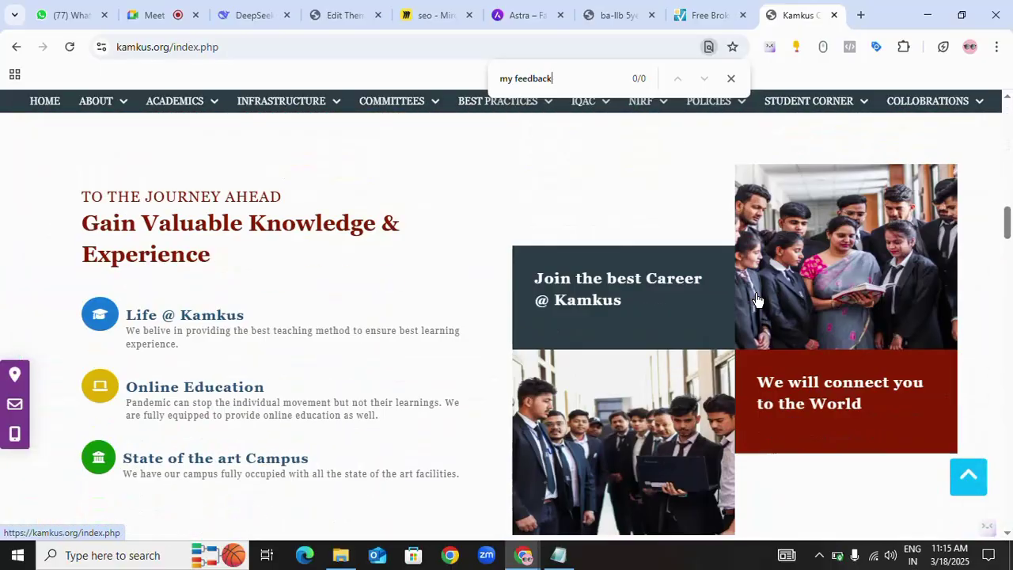
scroll(507, 289, up, 3)
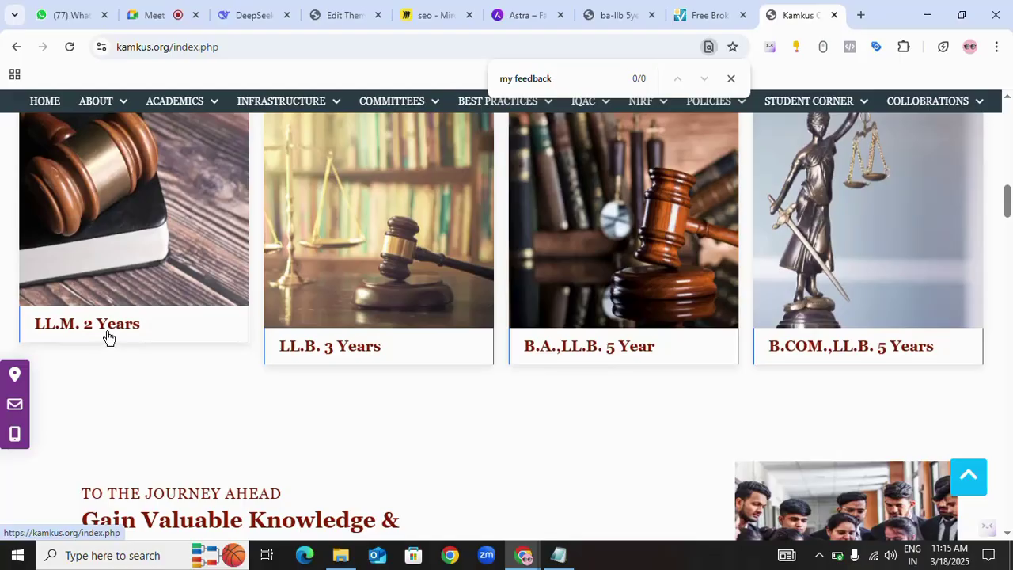
key(Escape)
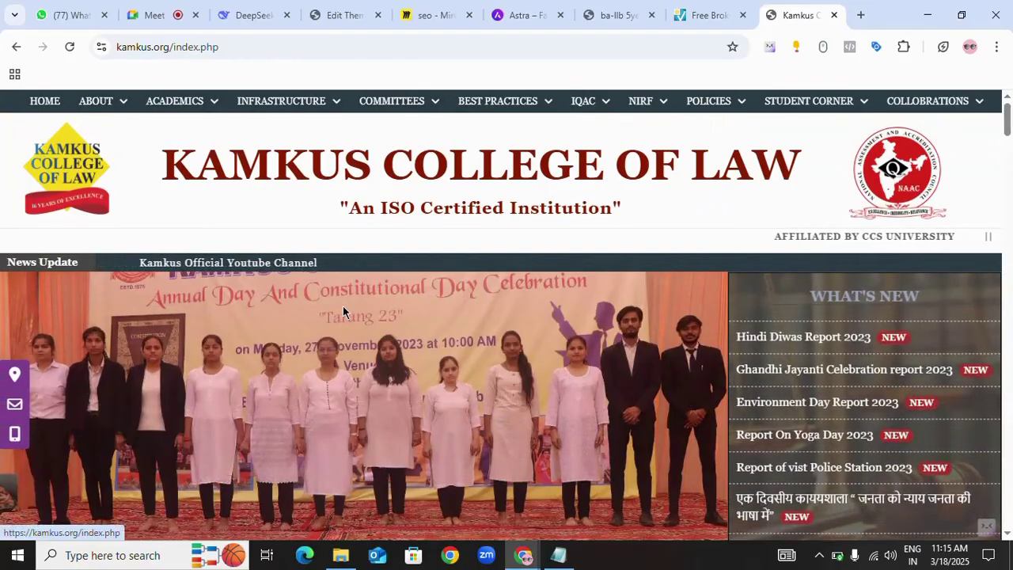
scroll(420, 314, down, 7)
scroll(418, 316, up, 7)
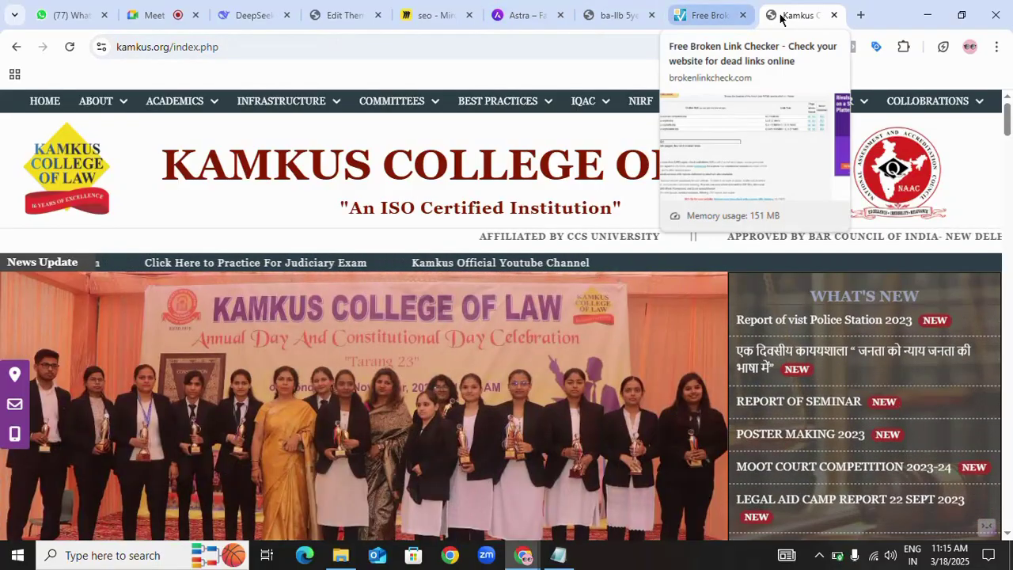
- Scroll the B.A. LL.B. 5-year programme page, then the homepage Welcome section in that tab
click(600, 17)
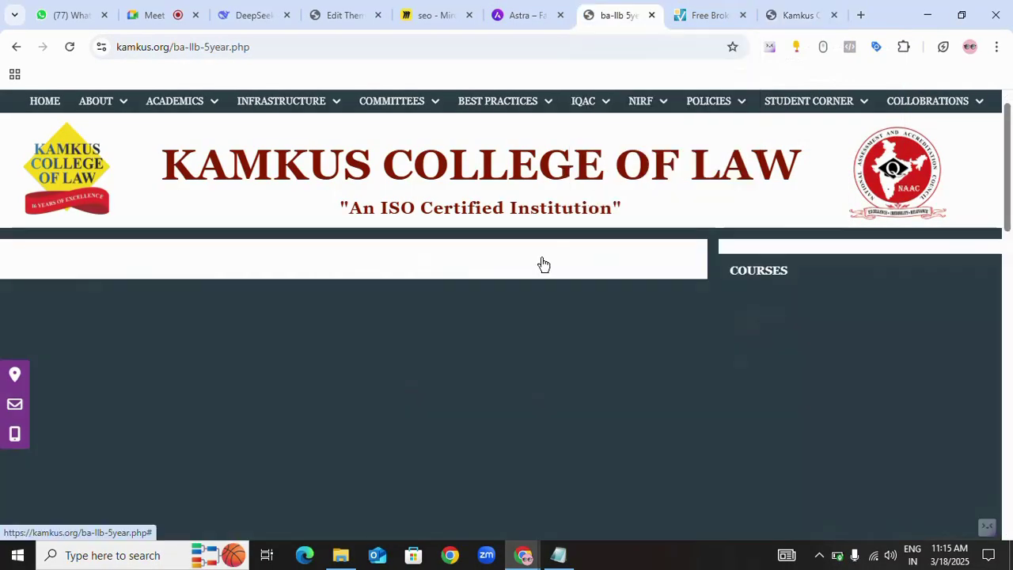
scroll(541, 265, down, 5)
scroll(698, 245, down, 2)
scroll(698, 246, up, 3)
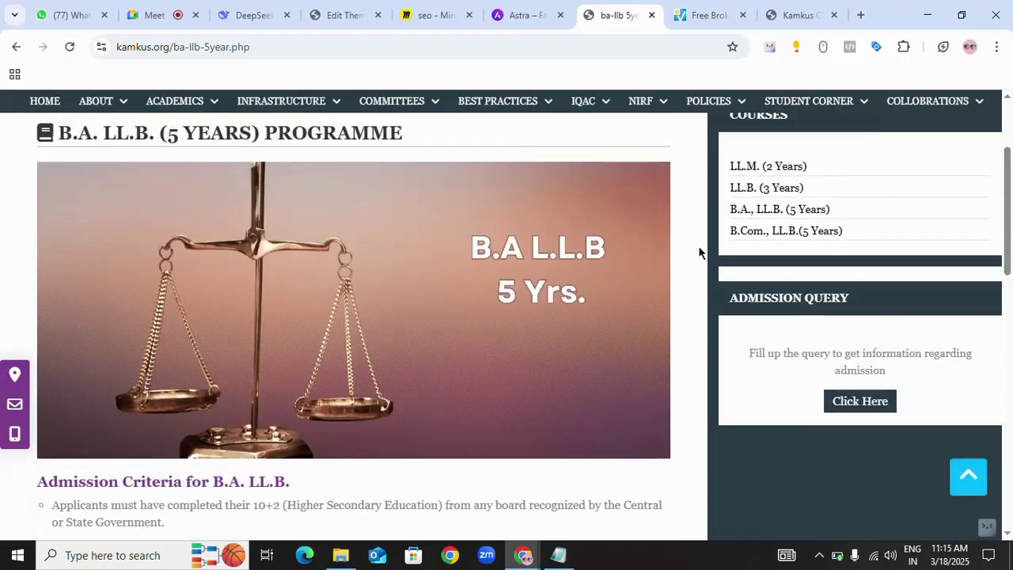
scroll(400, 261, down, 5)
scroll(291, 297, down, 1)
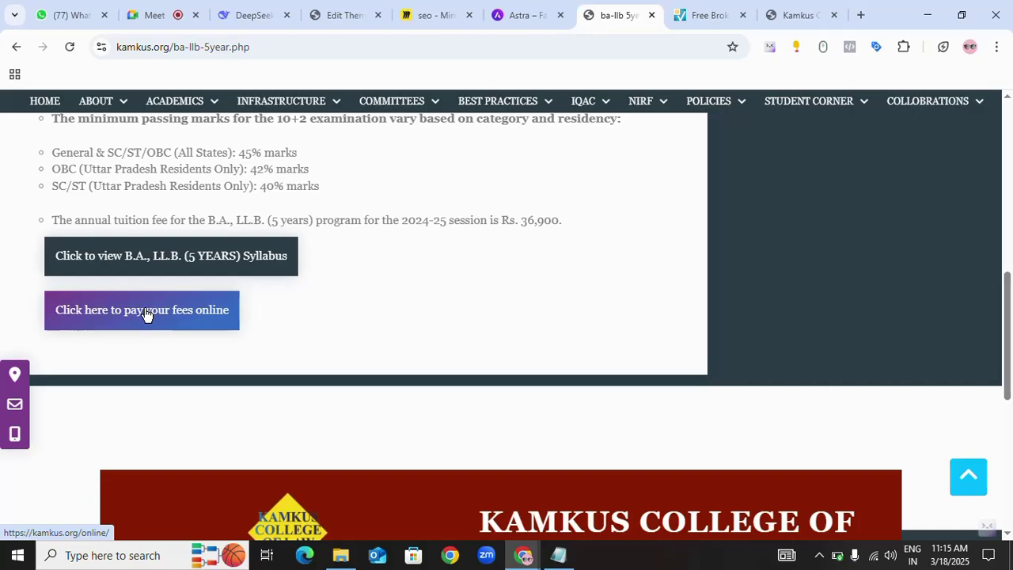
scroll(480, 267, up, 6)
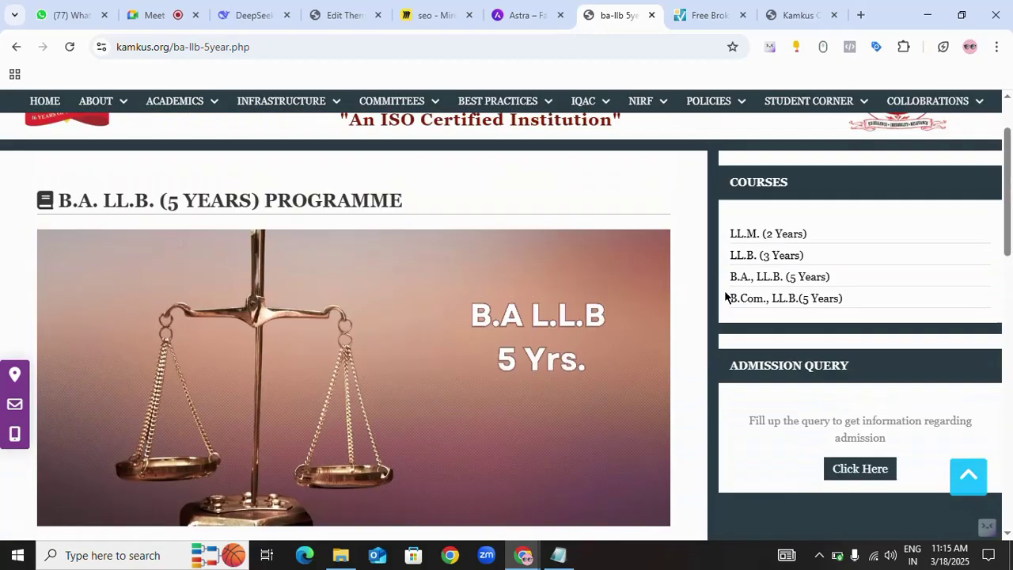
scroll(725, 297, up, 1)
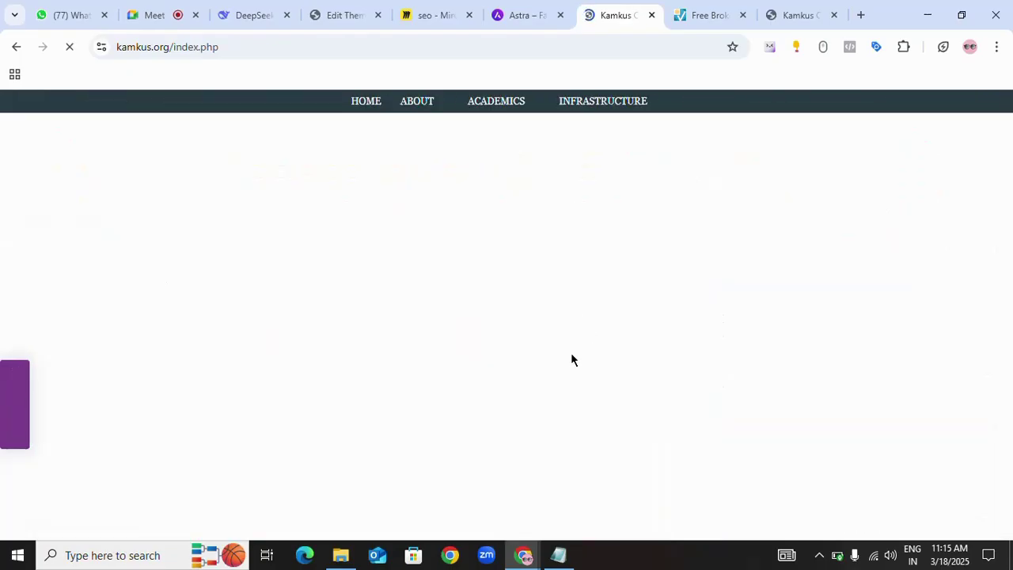
scroll(689, 372, down, 5)
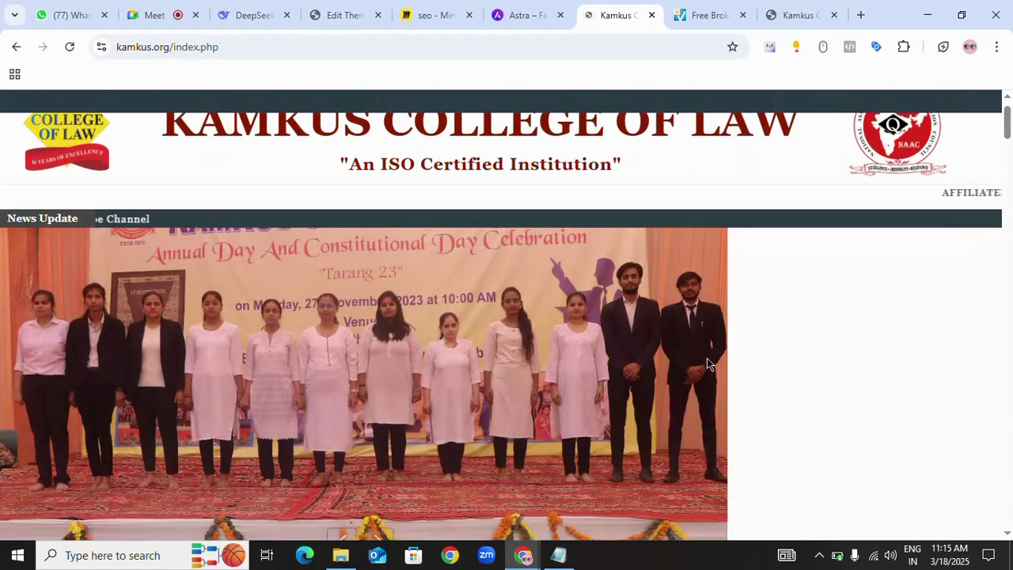
scroll(708, 357, down, 2)
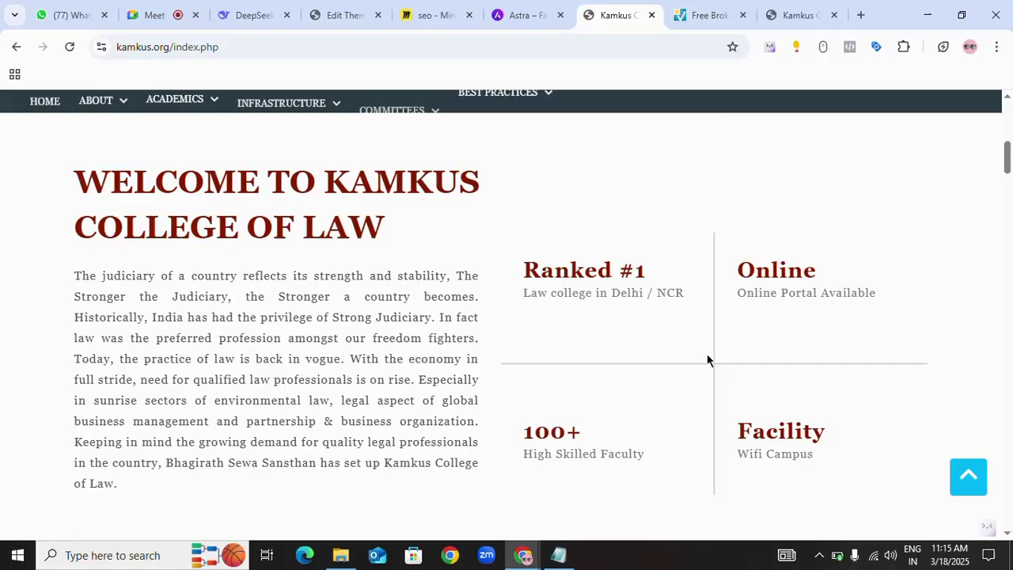
- Inspect row 1's My Feedback / view-complaints.php entry and row 2's LL.B. (3 Years) link
click(703, 18)
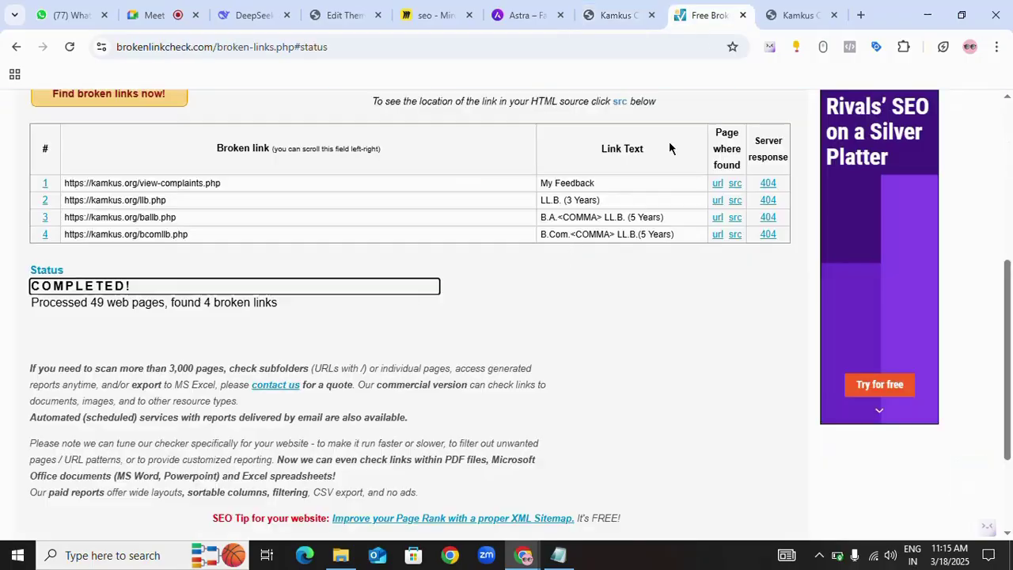
click(558, 184)
click(617, 201)
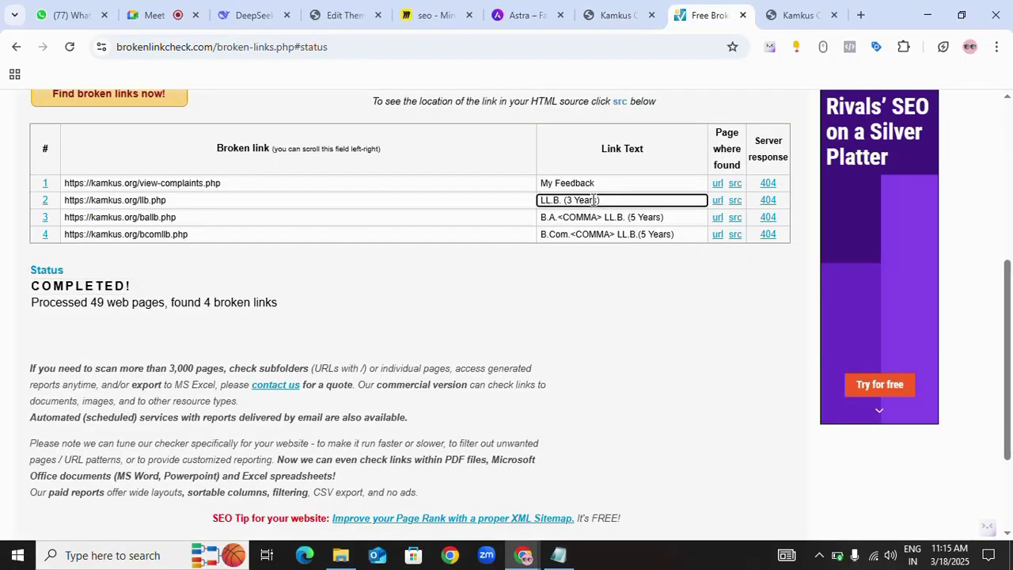
click(529, 183)
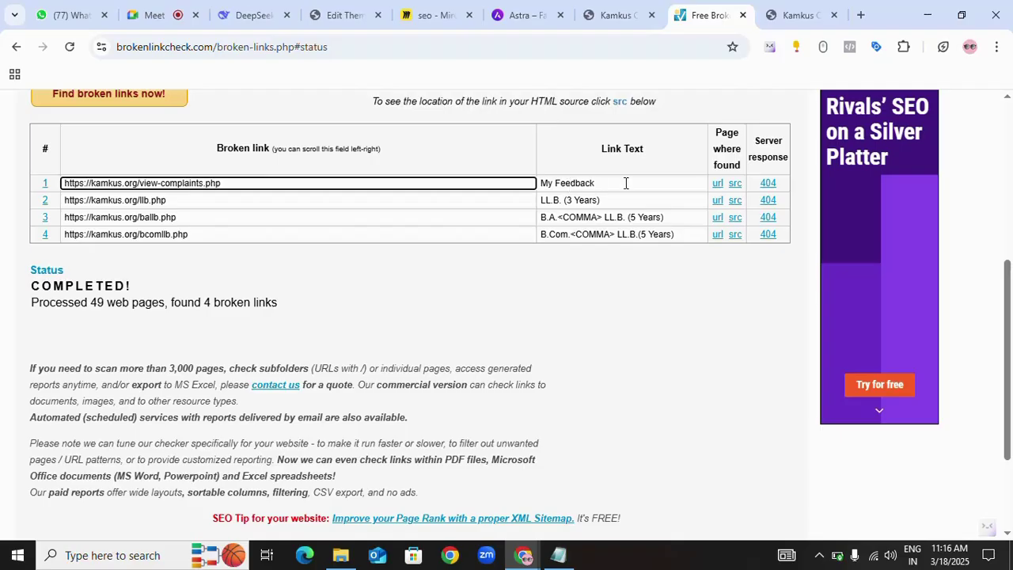
drag(626, 183, 531, 184)
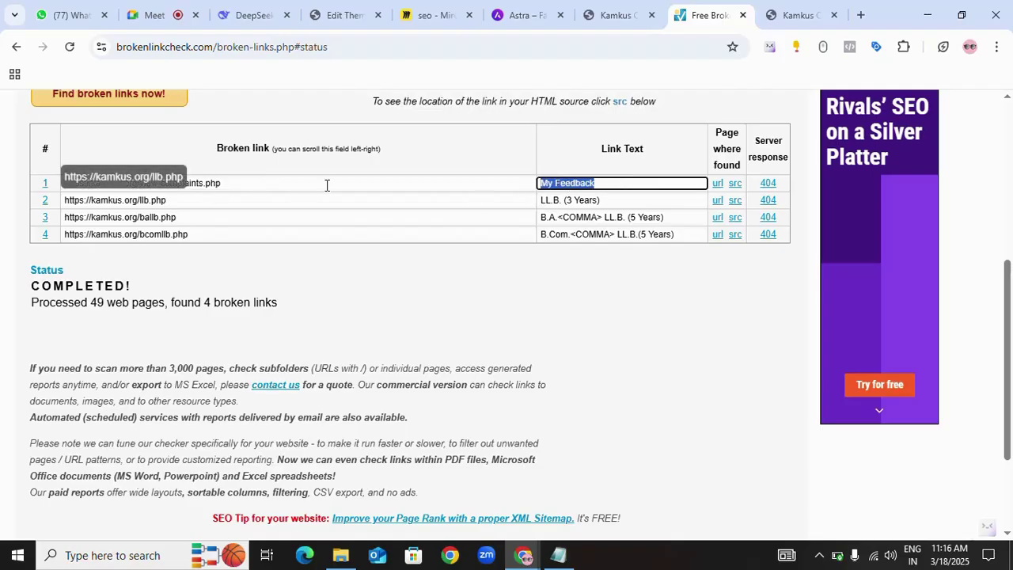
click(622, 15)
scroll(470, 323, up, 5)
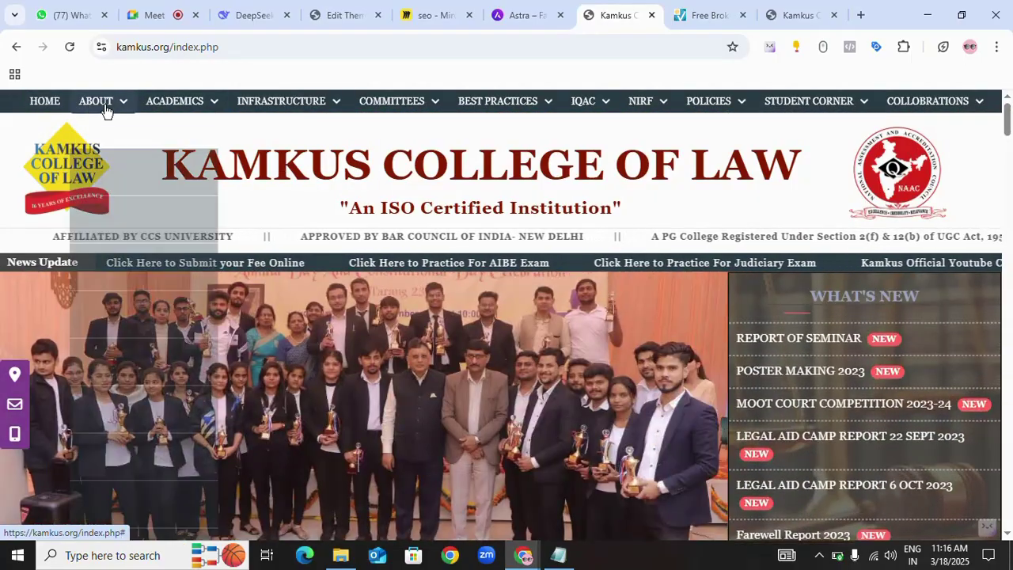
mouse_move(106, 105)
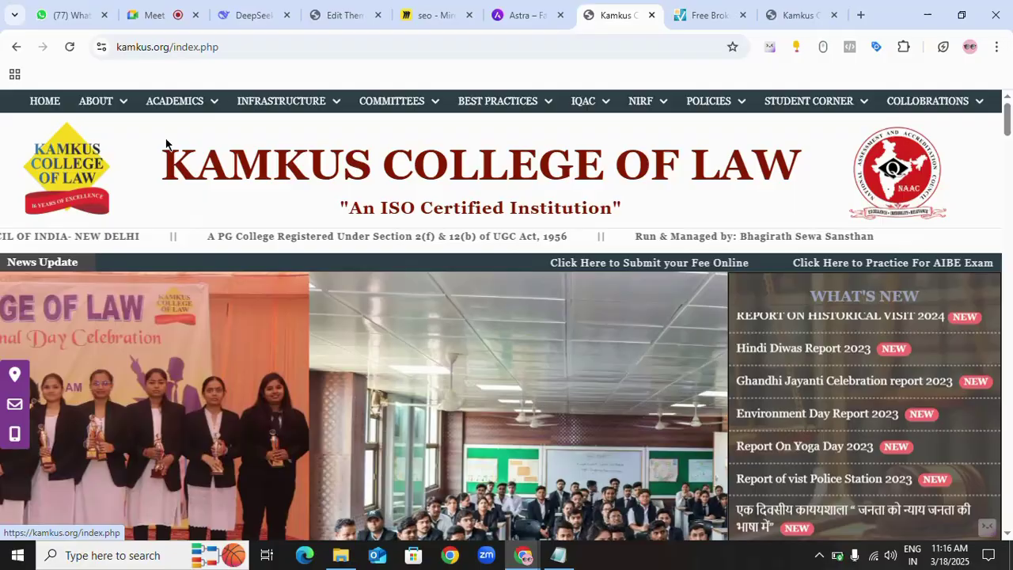
mouse_move(210, 109)
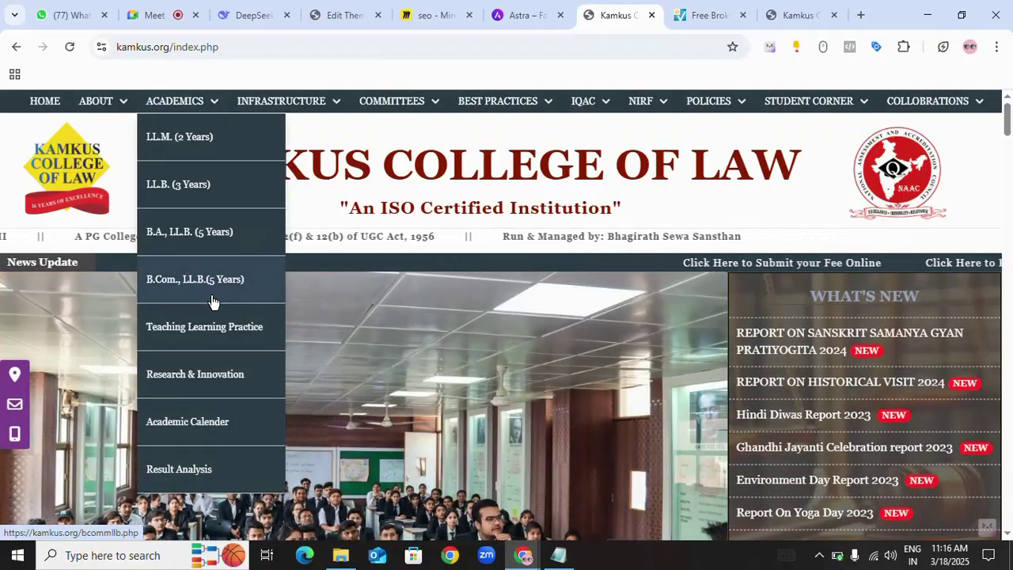
mouse_move(310, 108)
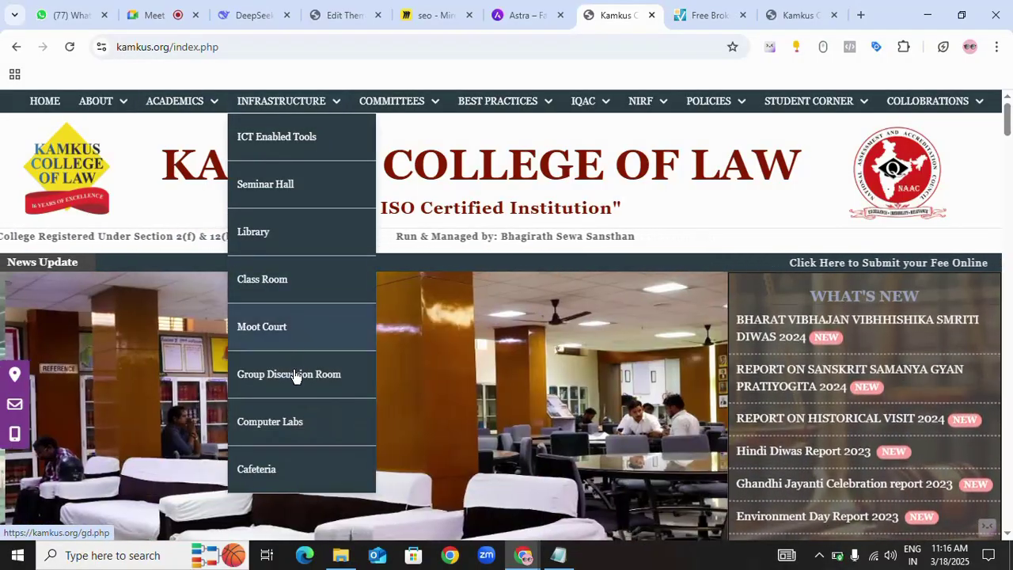
mouse_move(442, 105)
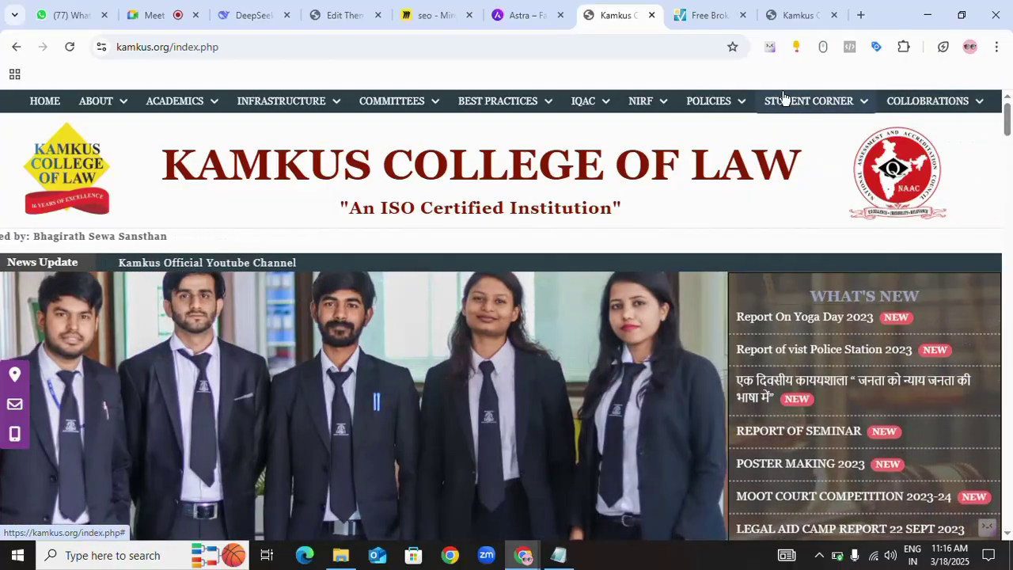
mouse_move(784, 101)
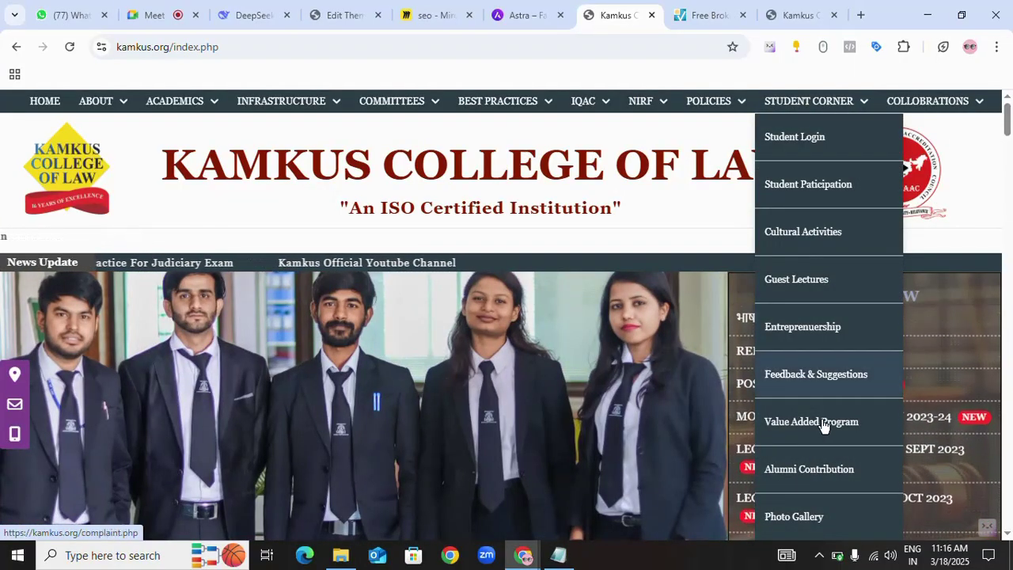
scroll(830, 482, down, 3)
scroll(852, 398, up, 2)
mouse_move(910, 110)
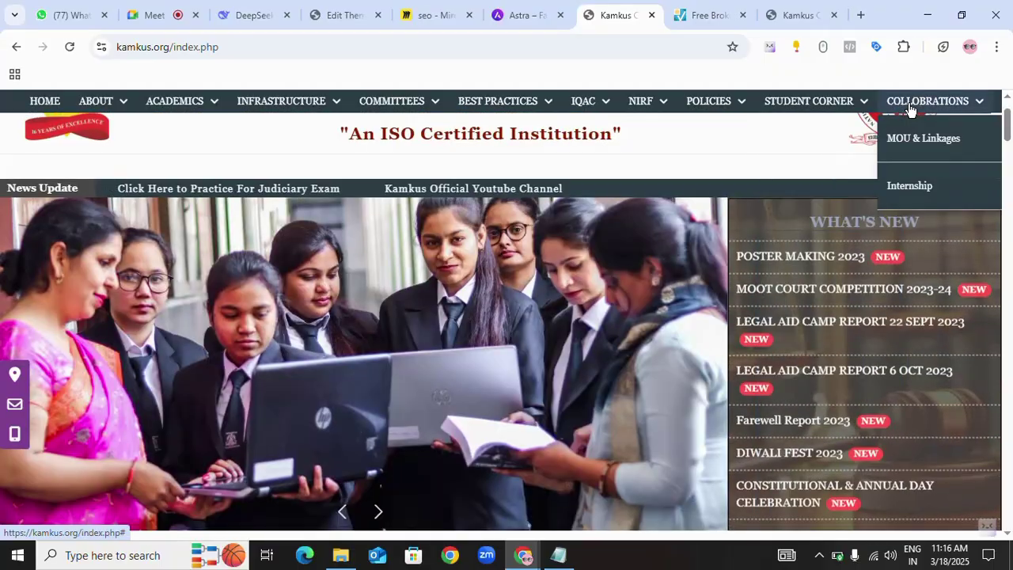
mouse_move(586, 108)
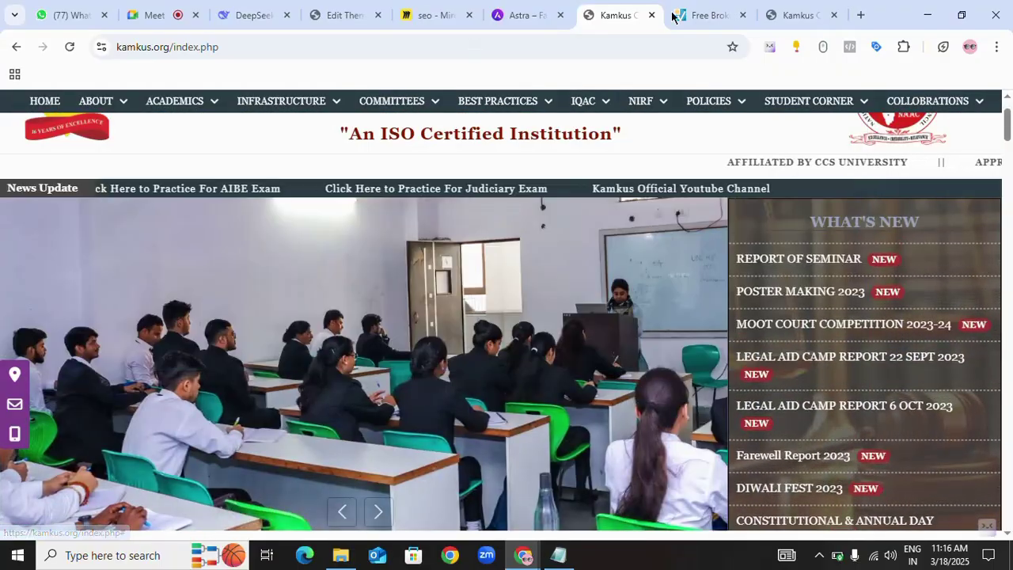
- Select the first broken link's URL, kamkus.org/view-complaints.php, in the checker results
click(672, 16)
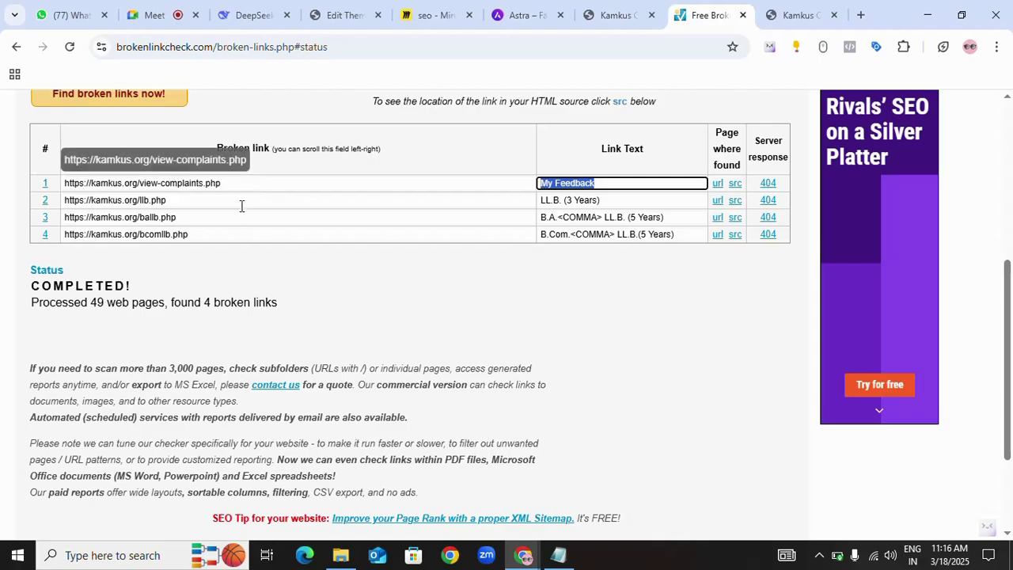
scroll(452, 308, down, 2)
scroll(452, 306, up, 5)
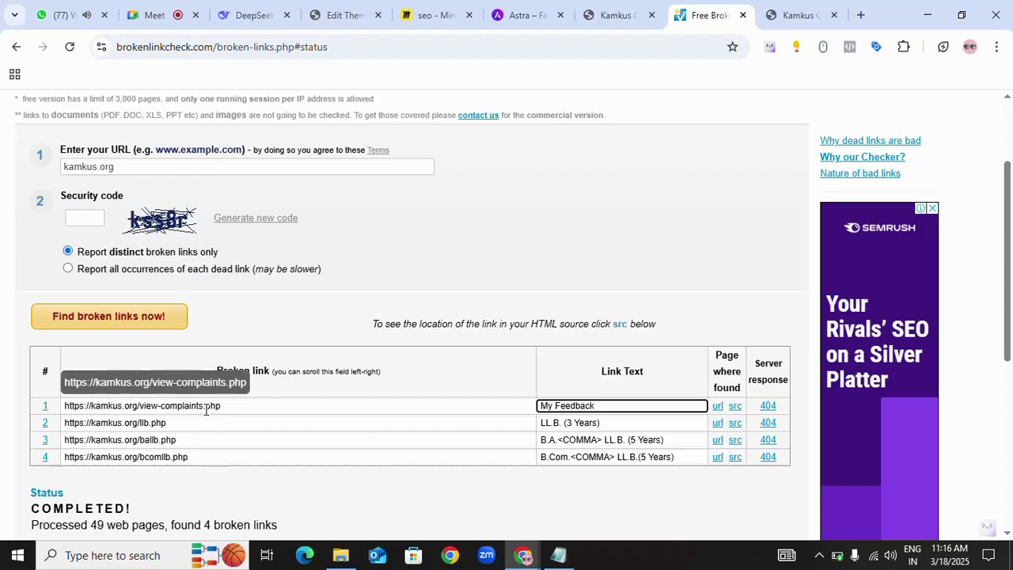
drag(226, 407, 28, 412)
key(ctrl+c)
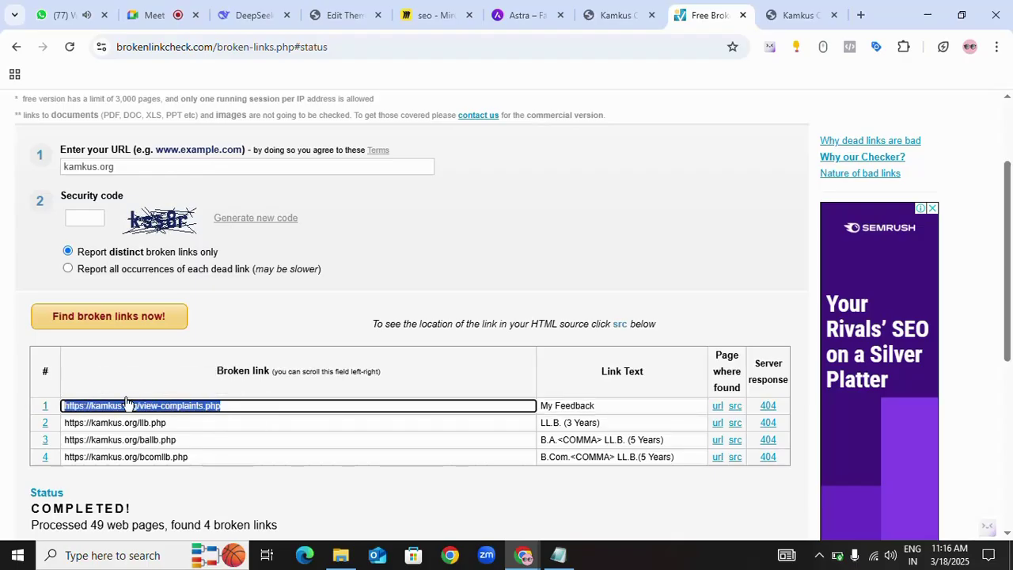
- Paste the view-complaints.php URL into the other Kamkus tab, confirming 404 Not Found
click(799, 11)
click(373, 45)
key(ctrl+v)
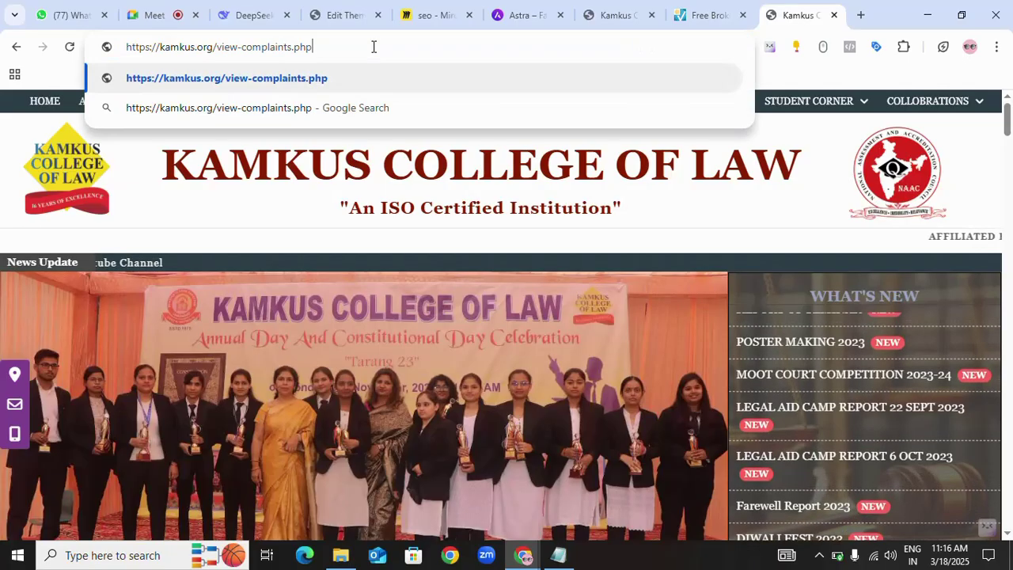
key(Return)
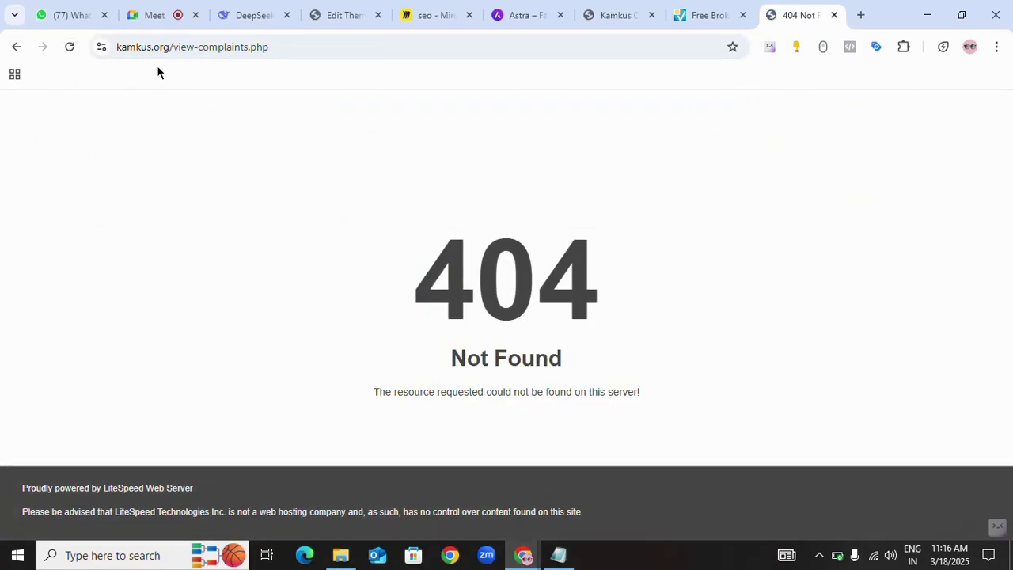
- Remove view-complaints.php from the address to reload the kamkus.org homepage
drag(173, 47, 333, 48)
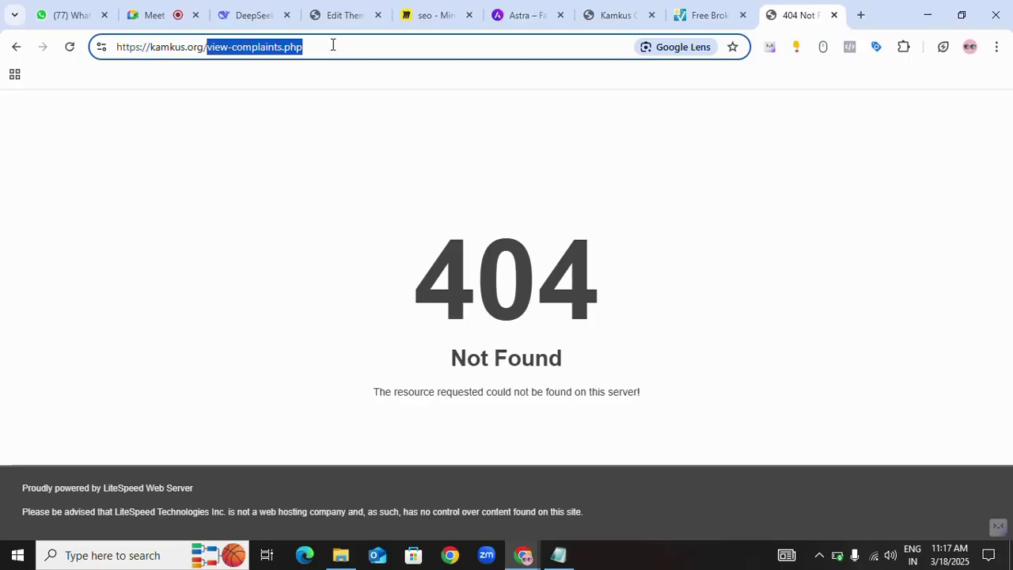
key(BackSpace)
key(Return)
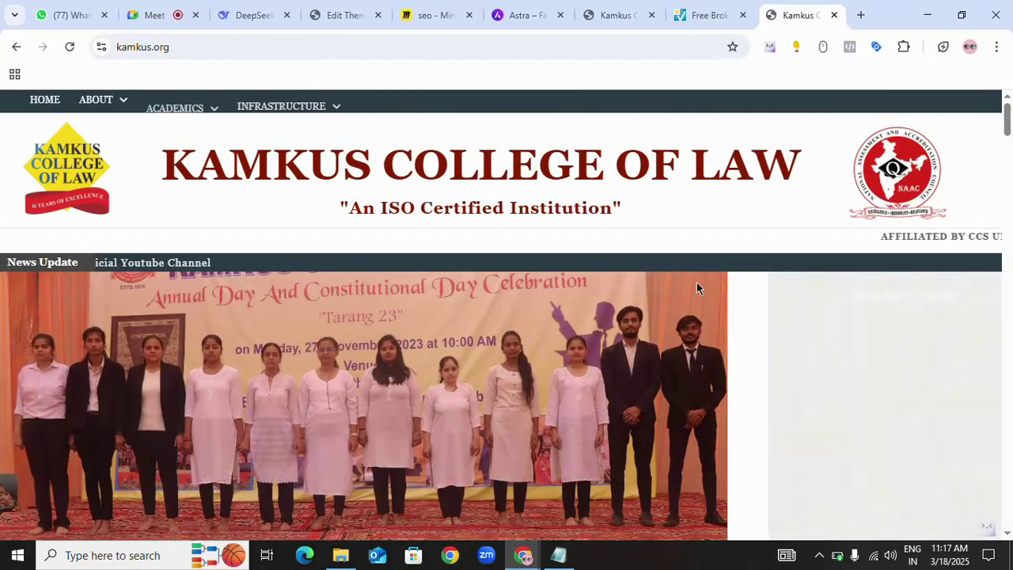
scroll(455, 281, down, 4)
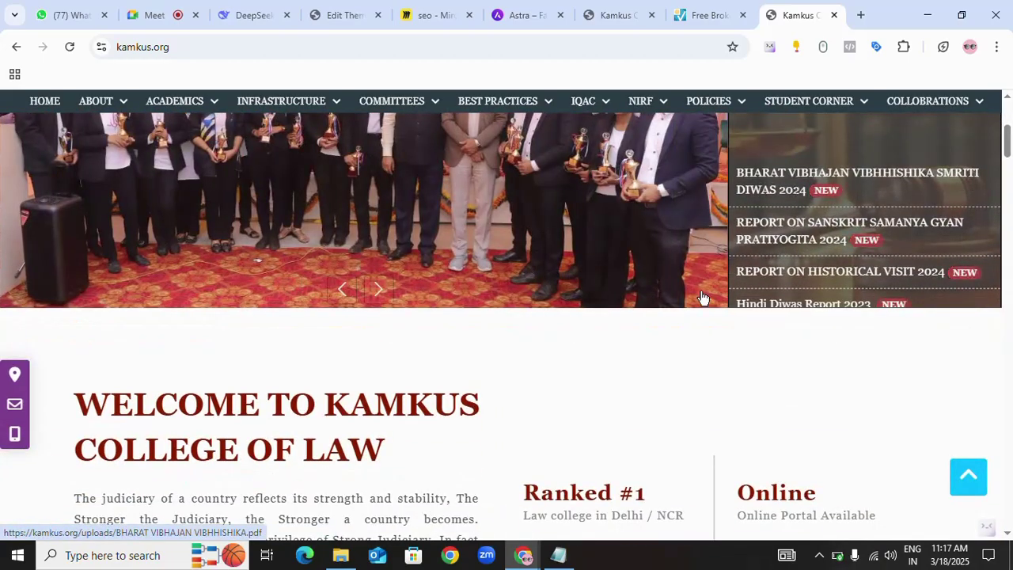
scroll(529, 398, down, 5)
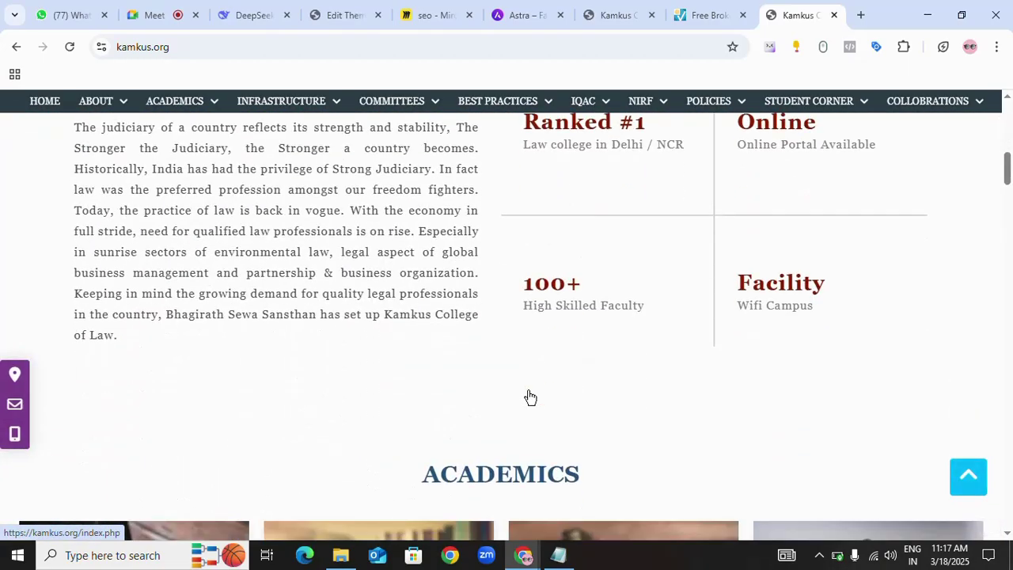
scroll(529, 399, up, 8)
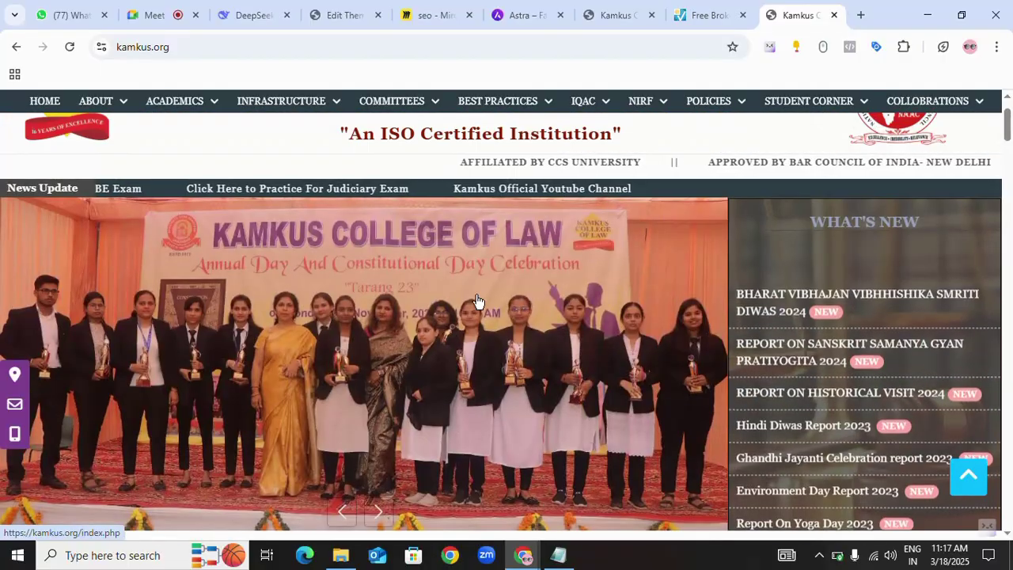
scroll(477, 302, up, 1)
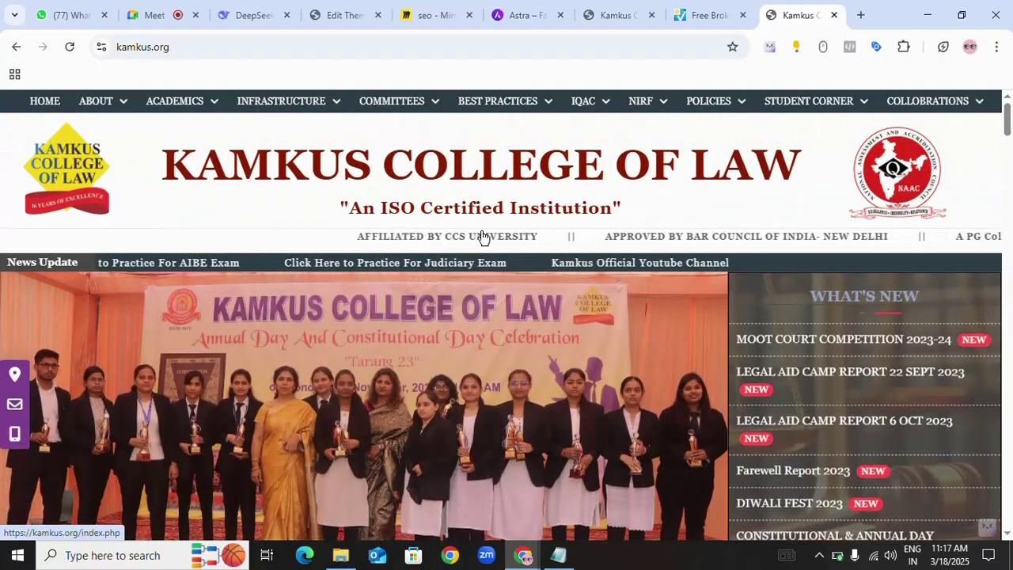
scroll(521, 378, down, 3)
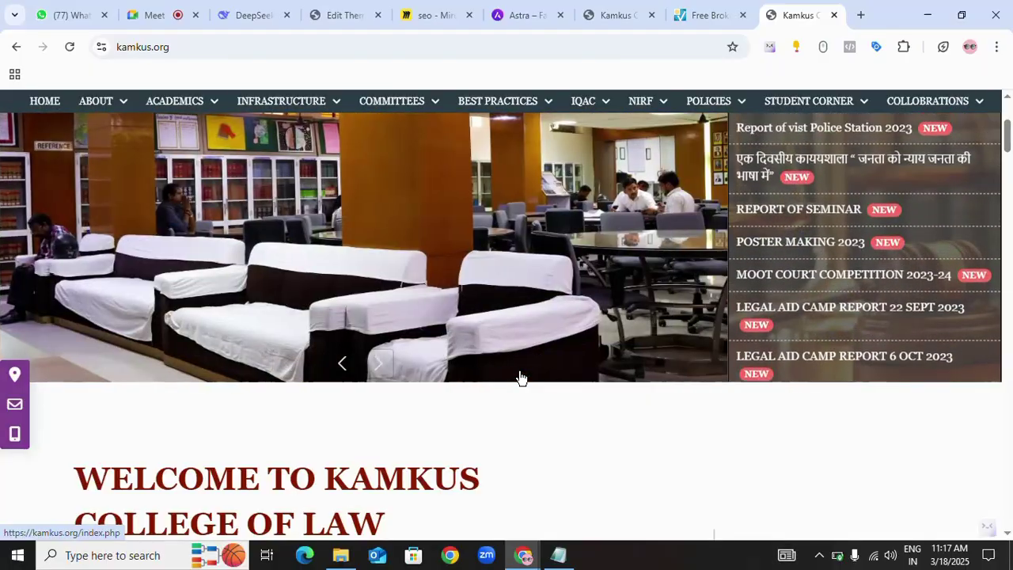
scroll(521, 378, up, 3)
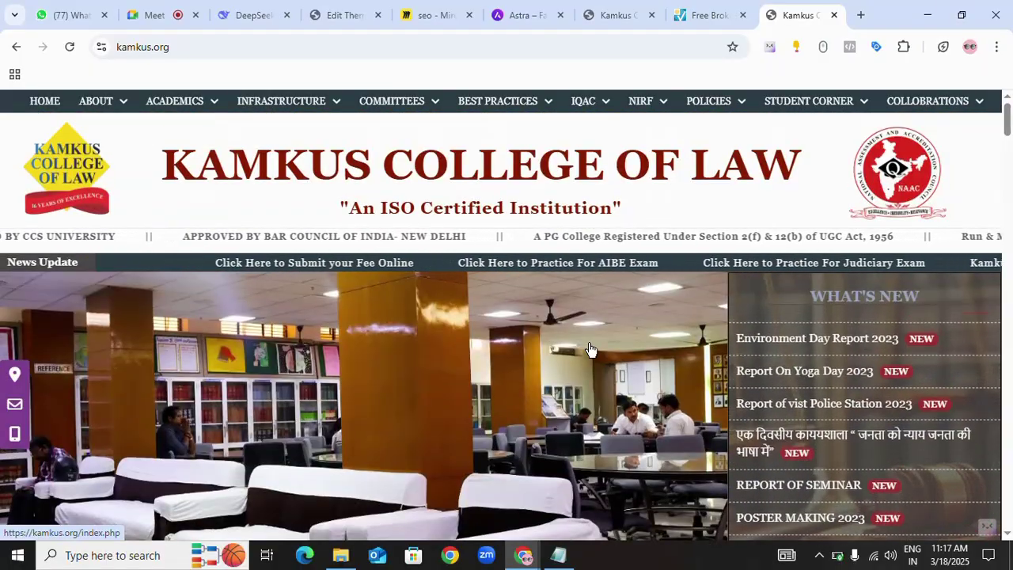
- Inspect the four 404 kamkus.org rows starting with My Feedback, then switch to the index.php tab
click(707, 15)
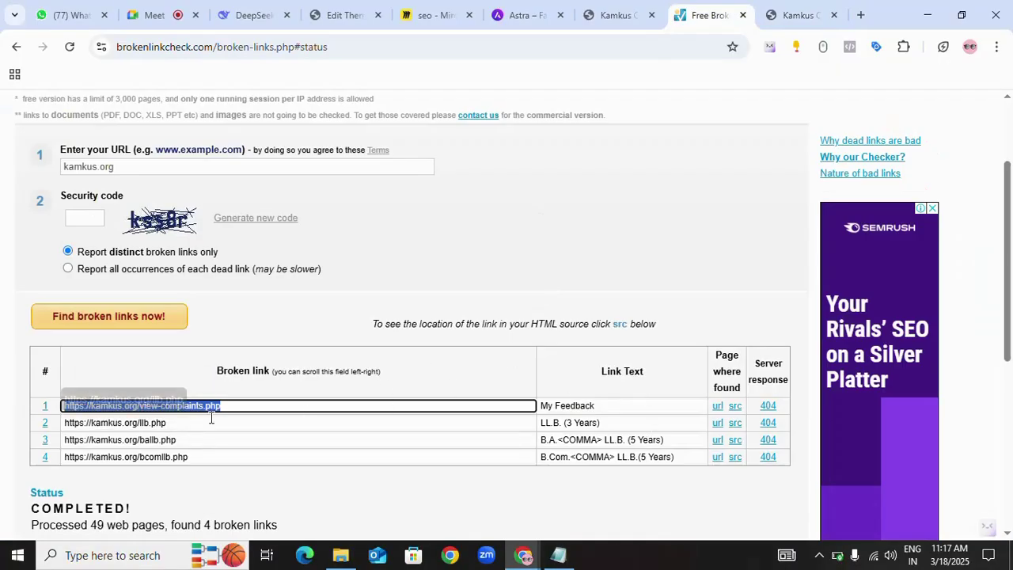
click(544, 406)
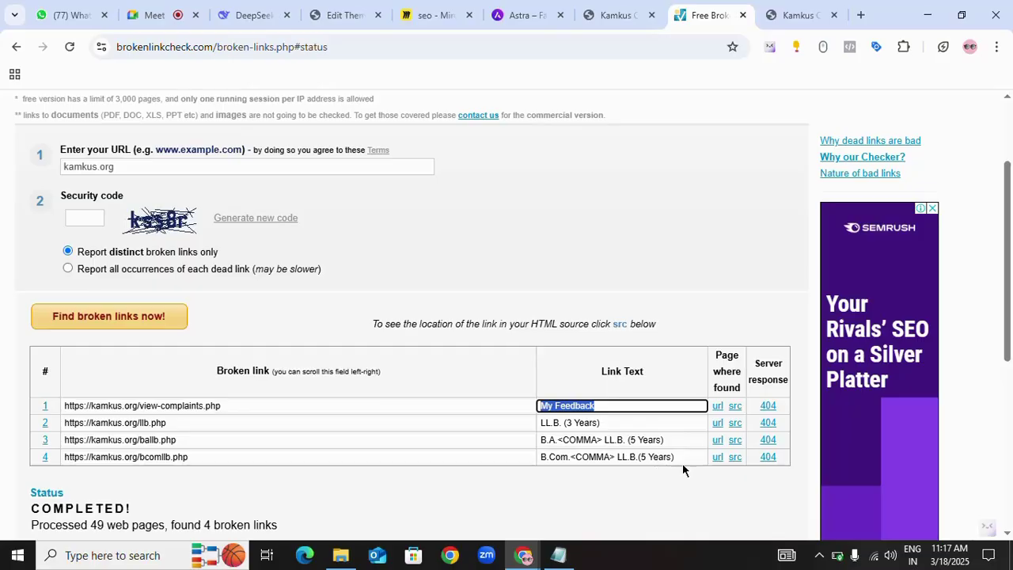
drag(681, 457, 637, 457)
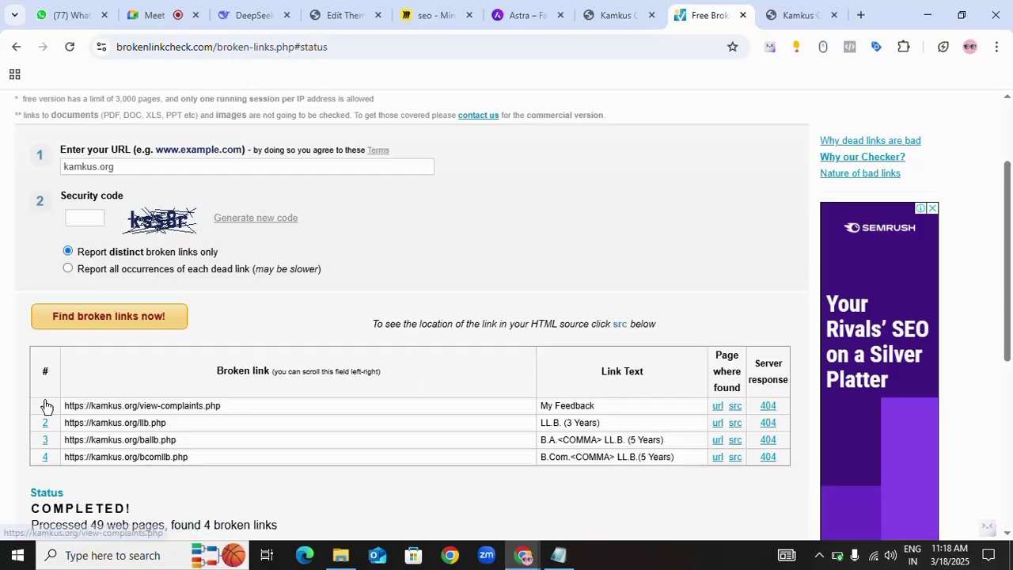
drag(203, 453, 203, 430)
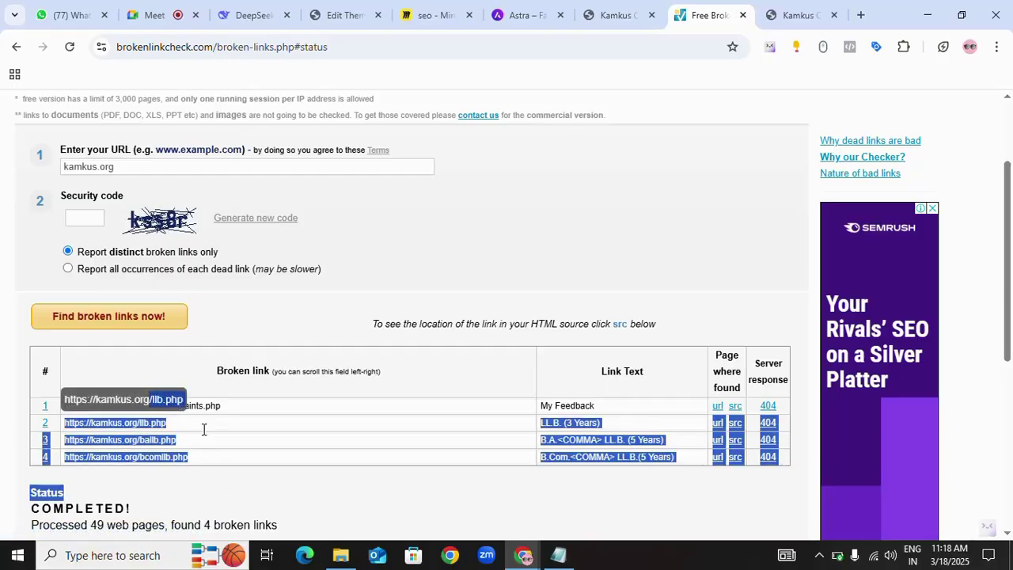
click(367, 511)
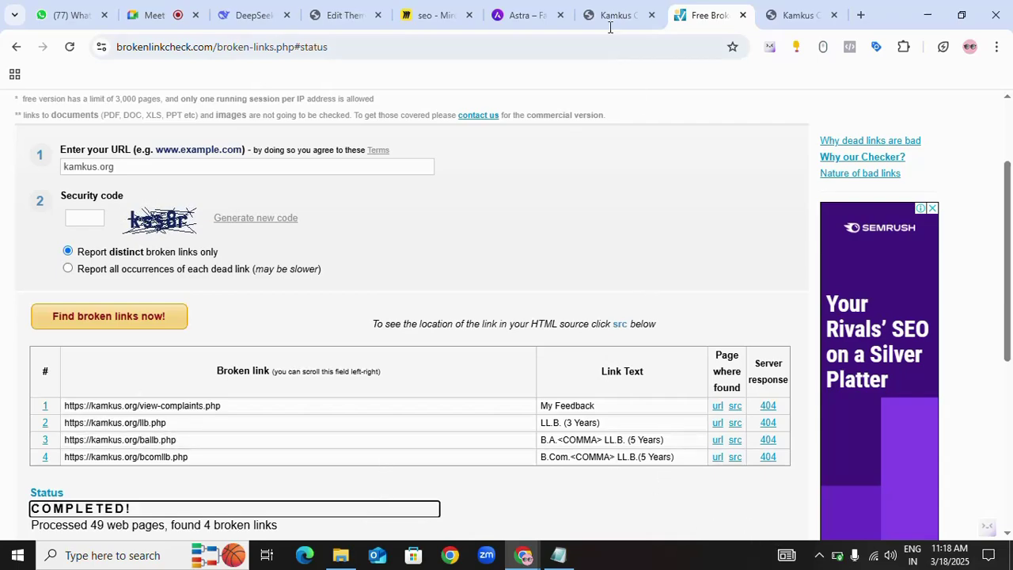
click(585, 23)
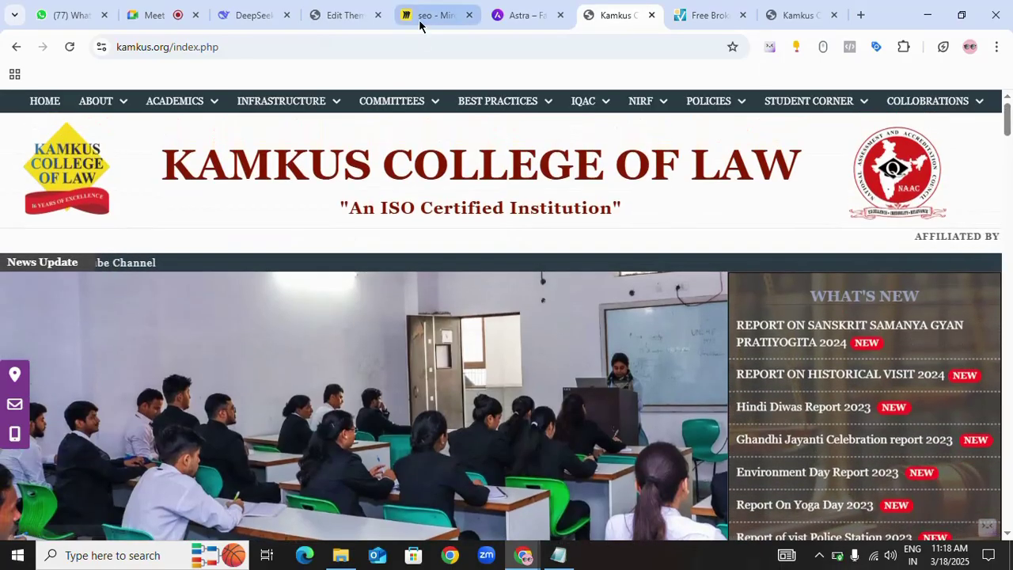
- Open manser.dmpc.xyz from WordPress admin in a new tab and launch Edit with Elementor on Home
click(422, 19)
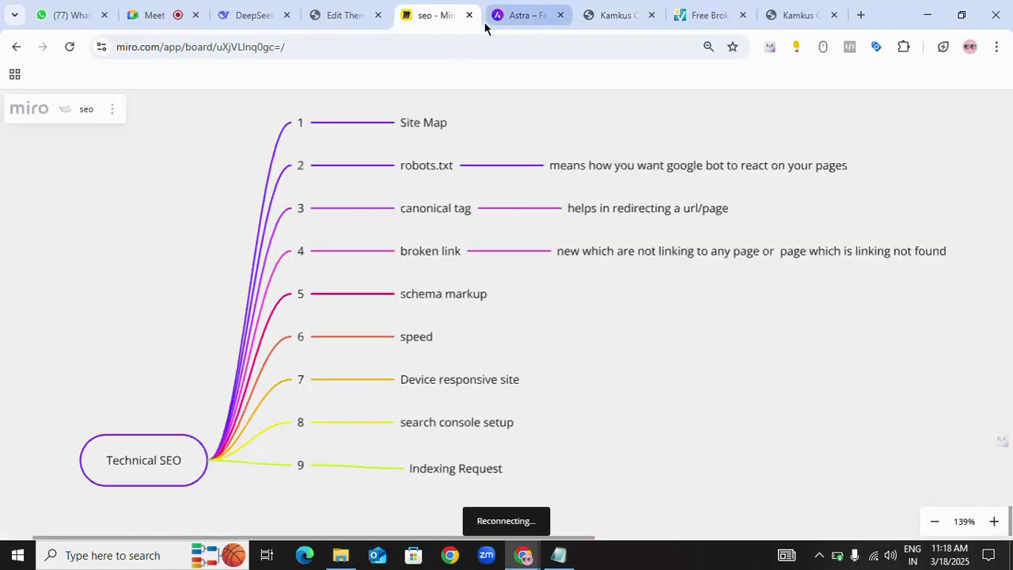
click(497, 17)
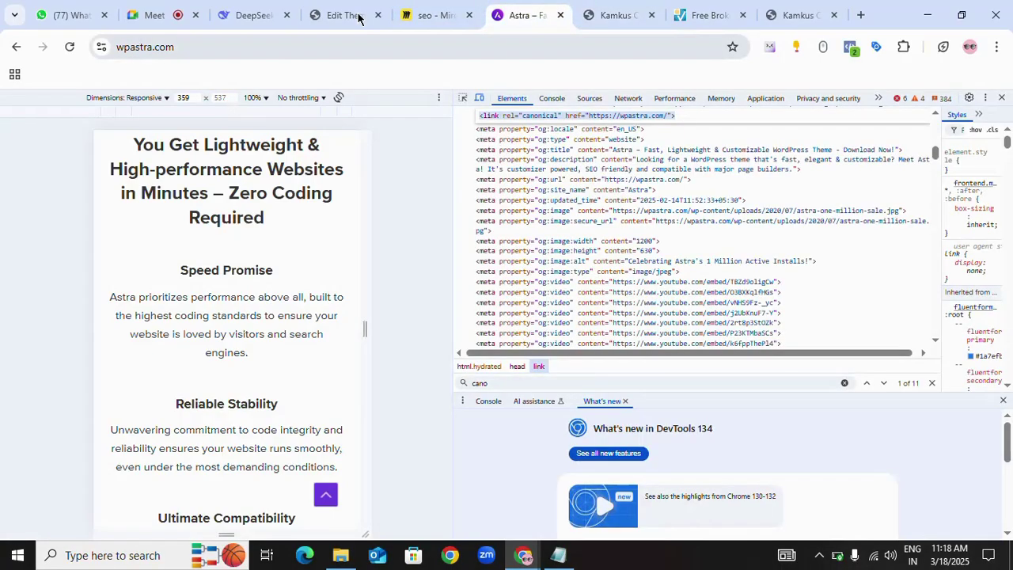
click(358, 18)
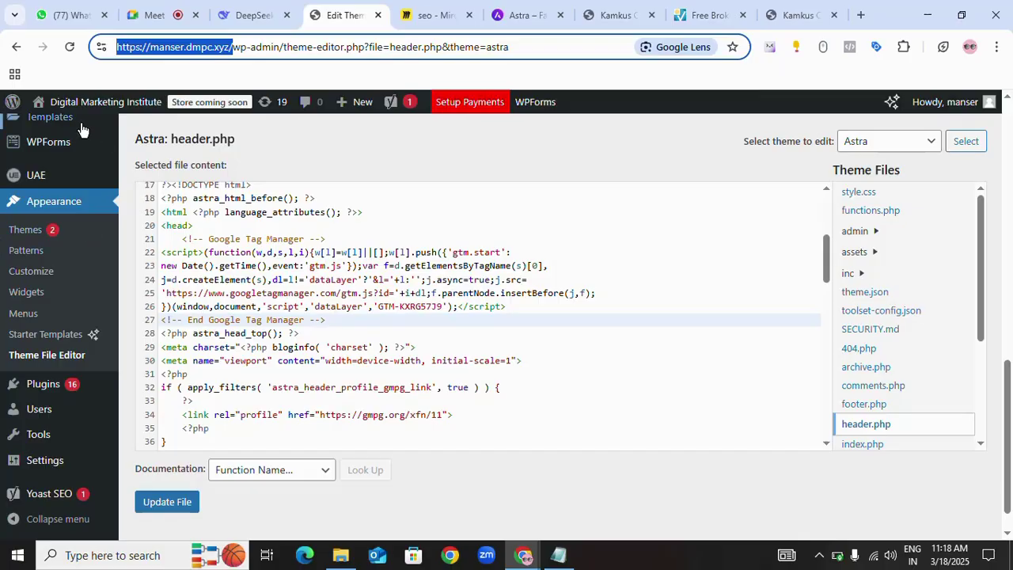
middle_click(62, 101)
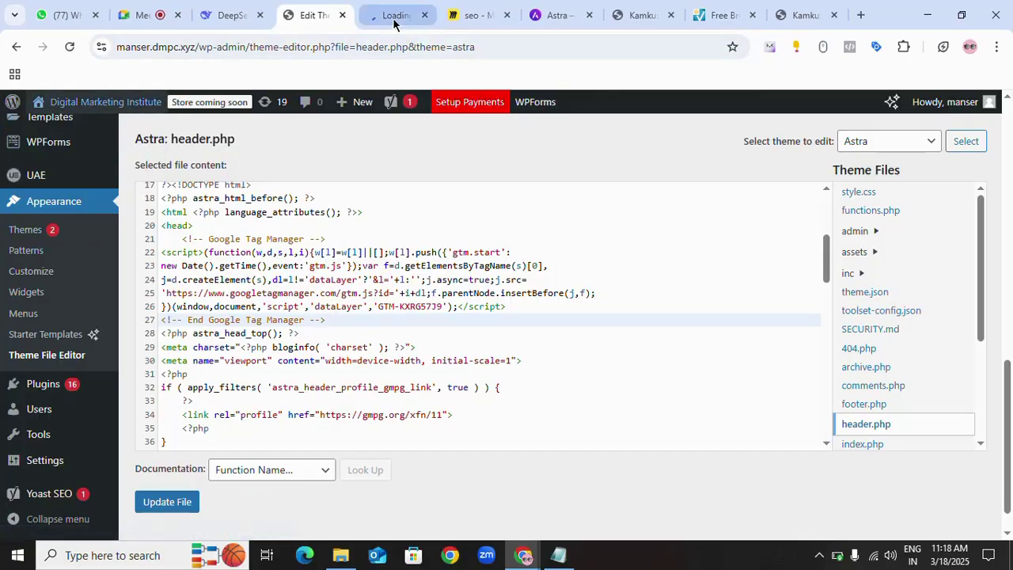
click(393, 17)
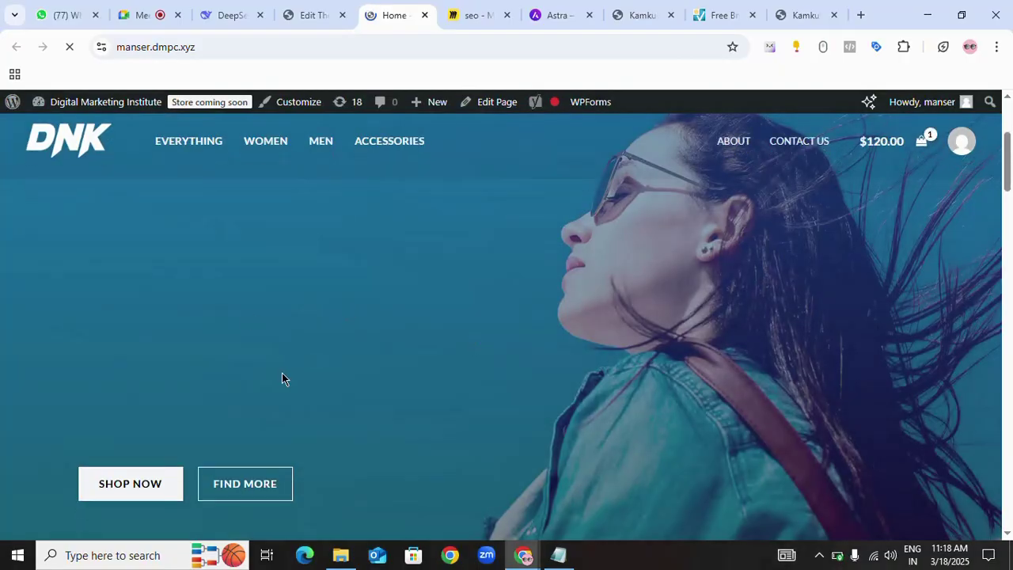
scroll(282, 373, down, 3)
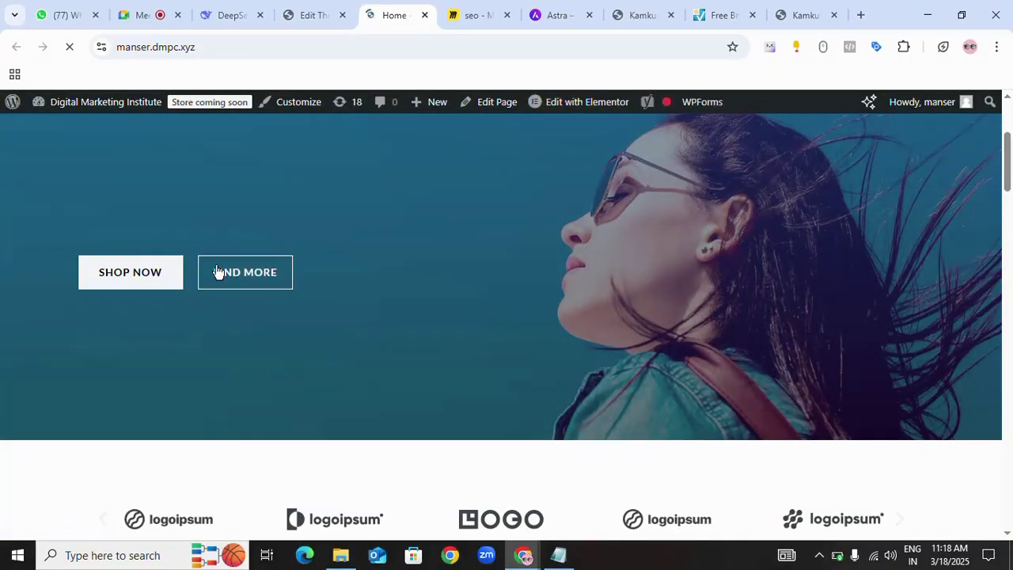
click(595, 112)
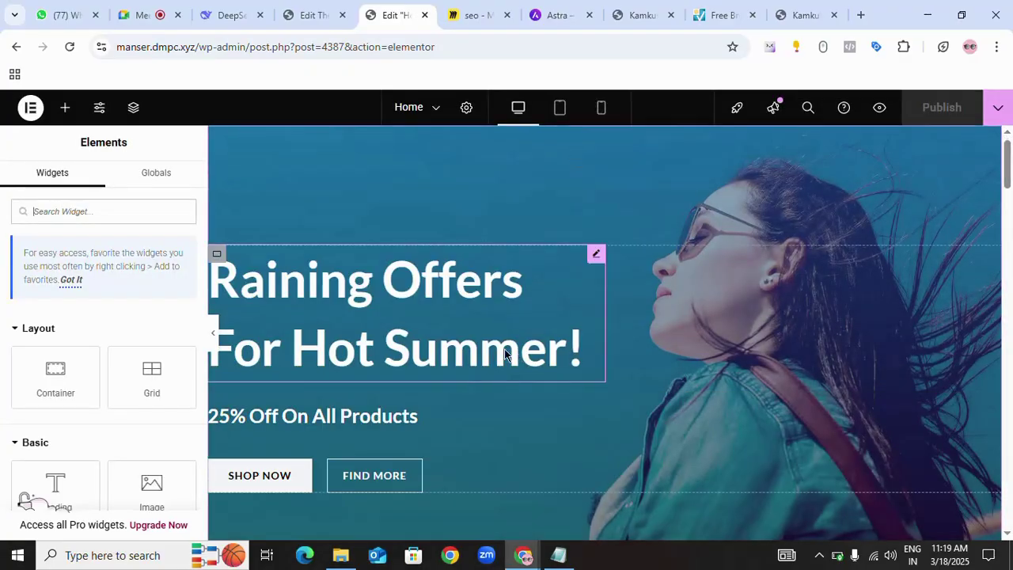
scroll(391, 386, down, 2)
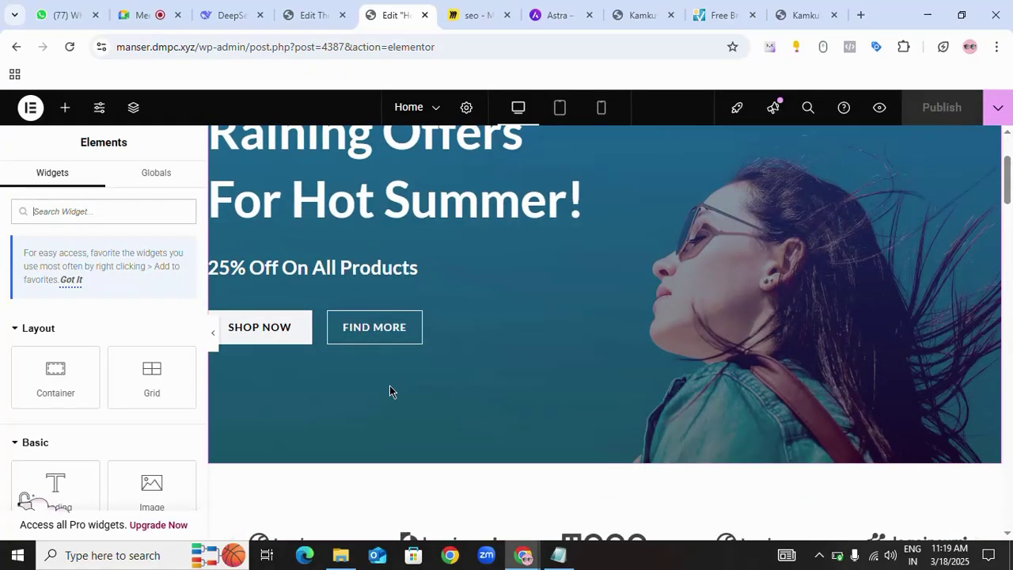
click(411, 322)
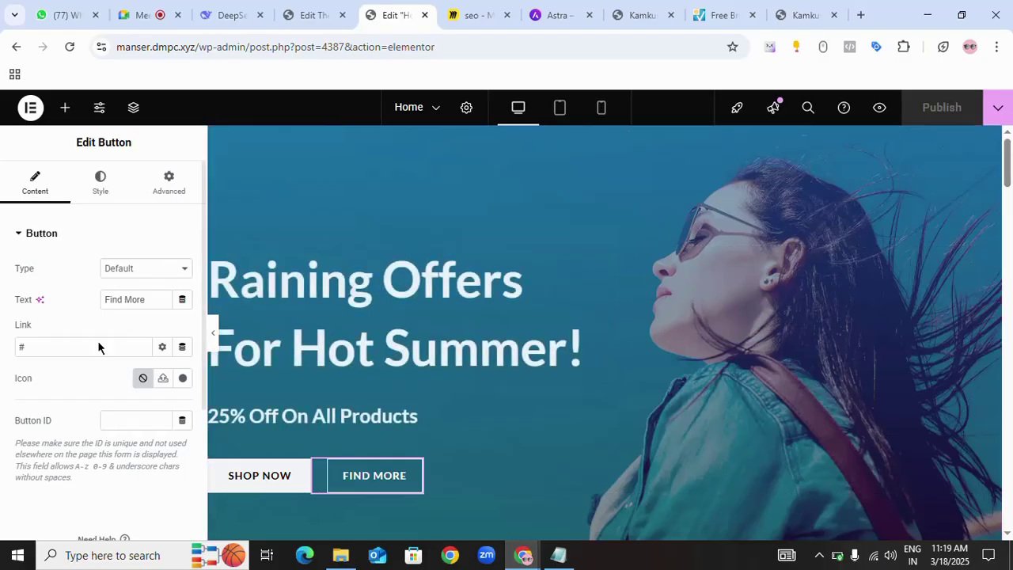
click(45, 347)
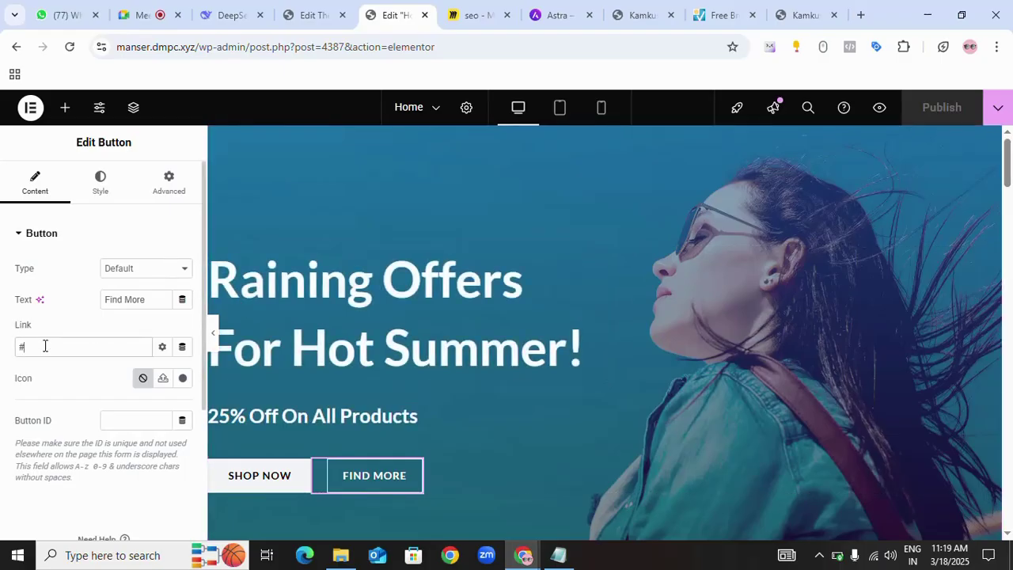
key(BackSpace)
text(www.mans)
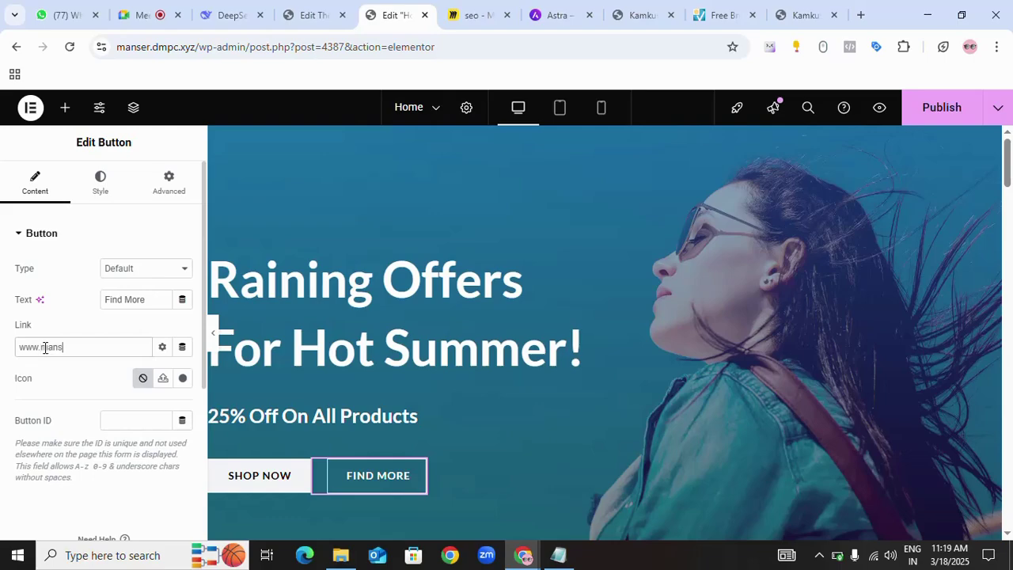
text(er.sxy)
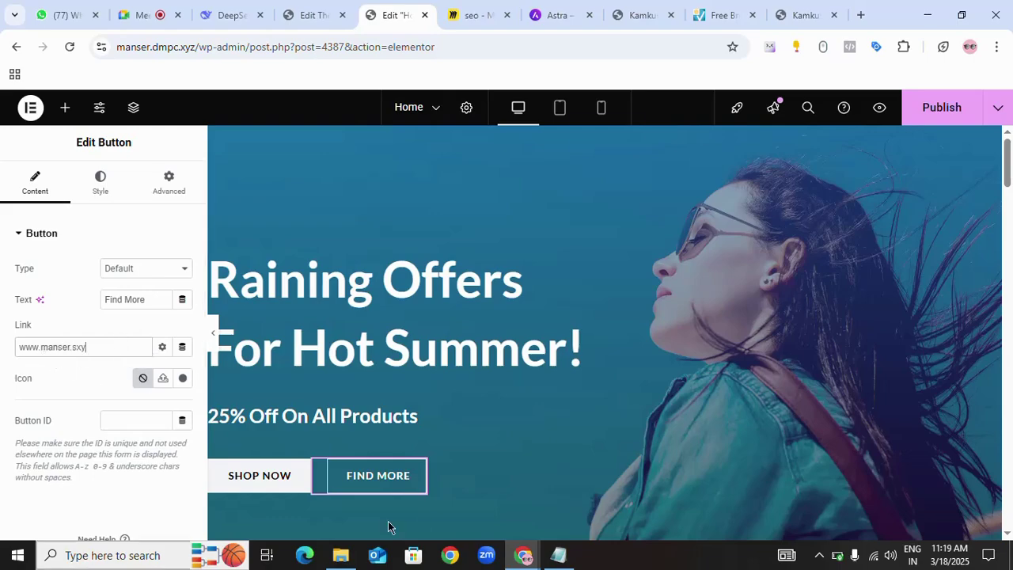
click(940, 111)
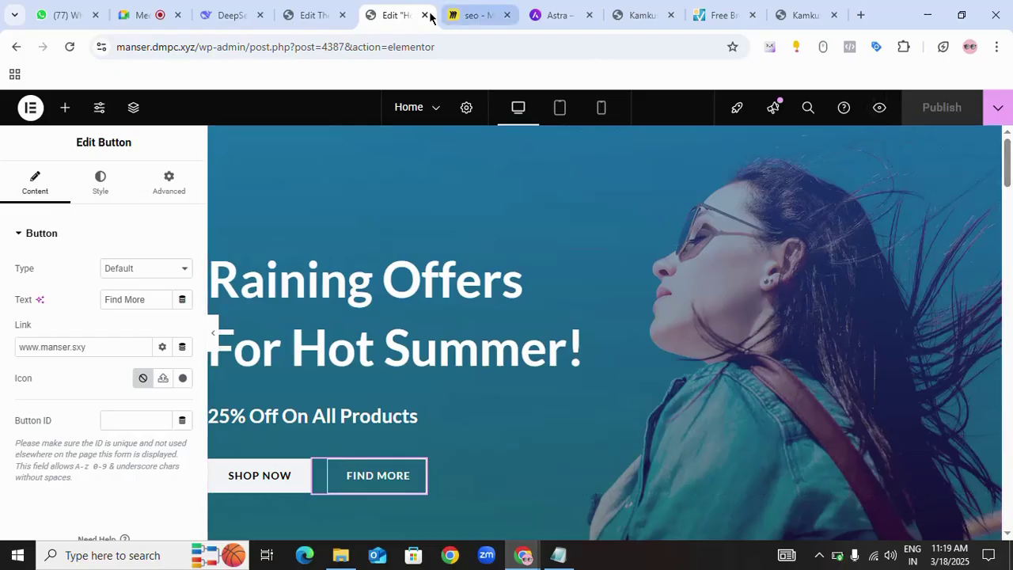
click(320, 18)
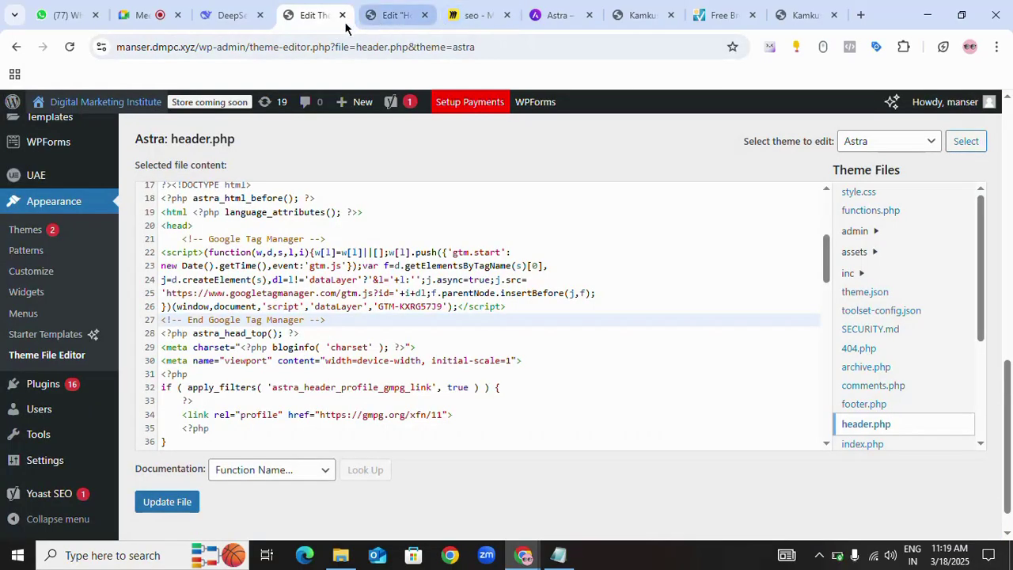
click(390, 18)
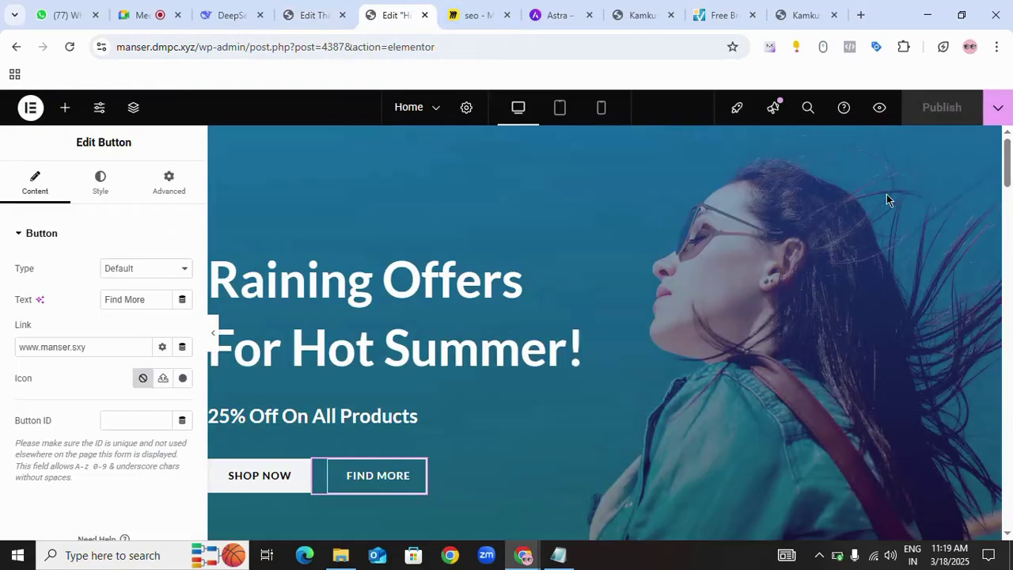
click(880, 108)
click(434, 17)
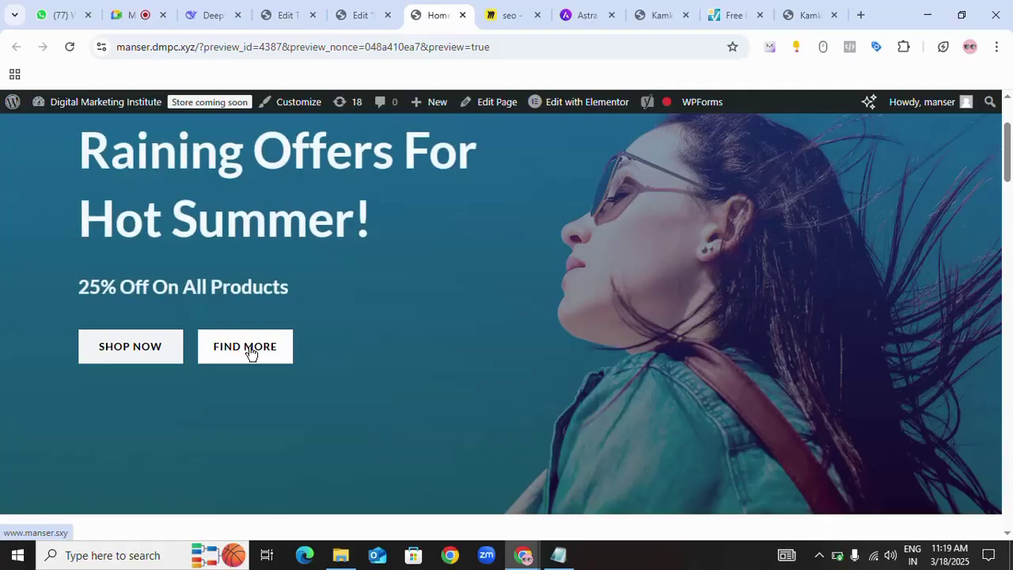
click(250, 352)
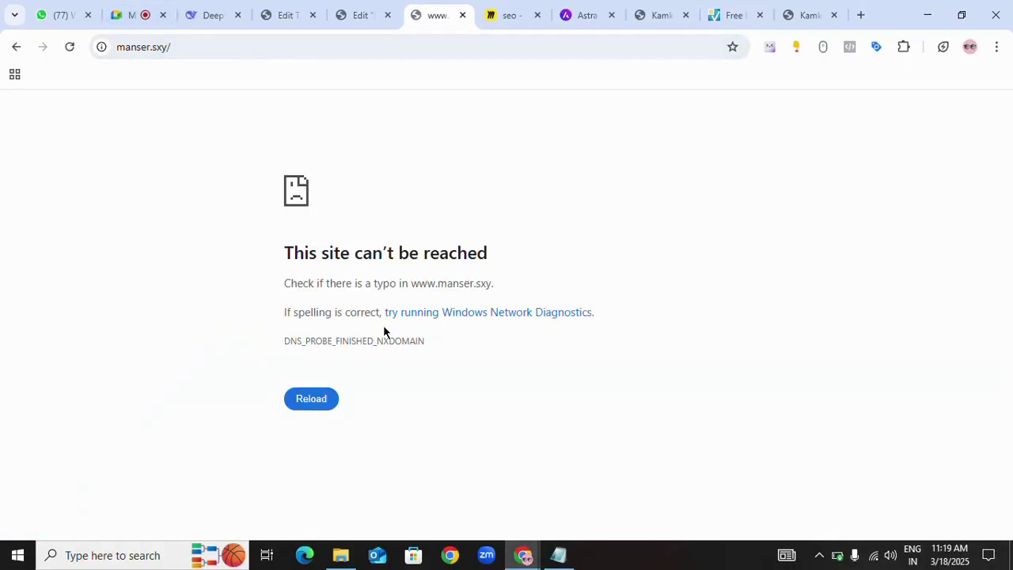
click(364, 15)
click(433, 17)
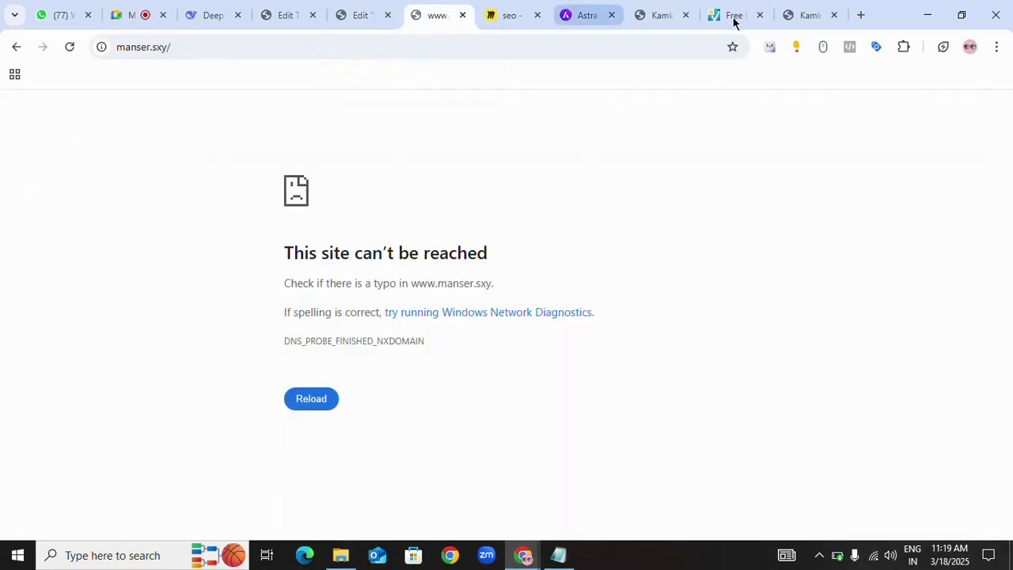
- Copy the manser.dmpc.xyz domain from the Elementor editor's address bar for the link checker
click(343, 16)
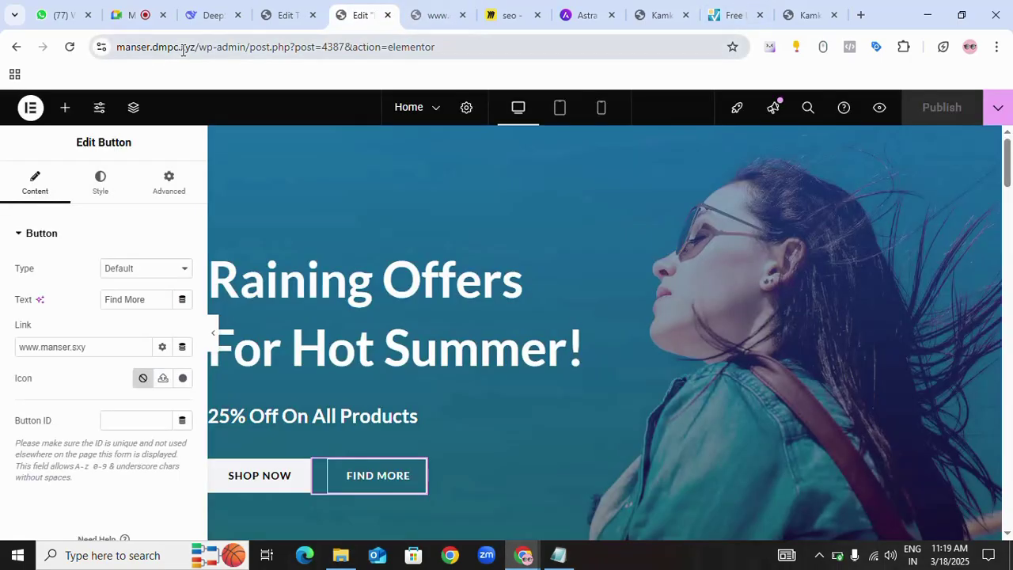
drag(196, 46, 87, 50)
key(ctrl+c)
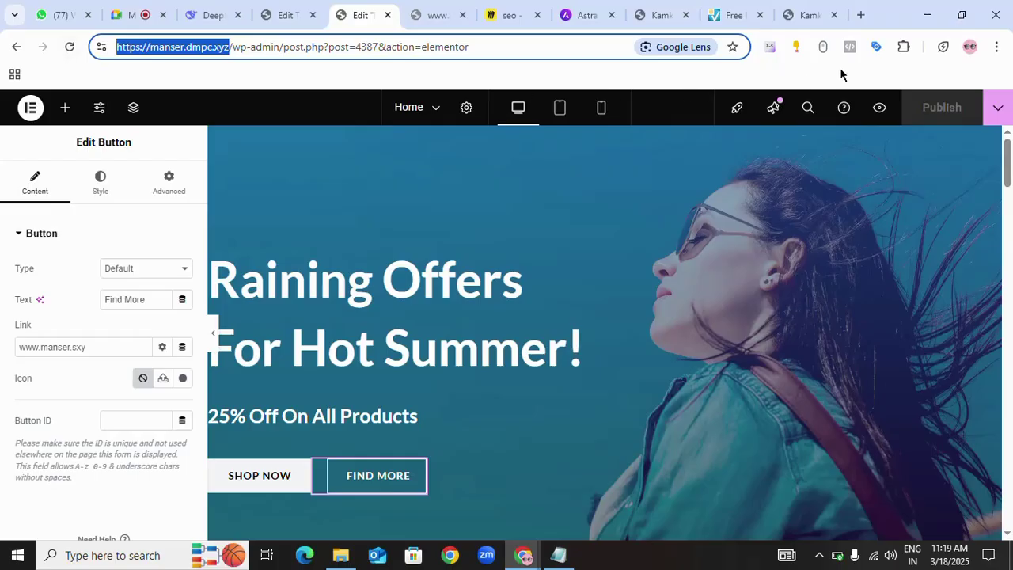
click(728, 15)
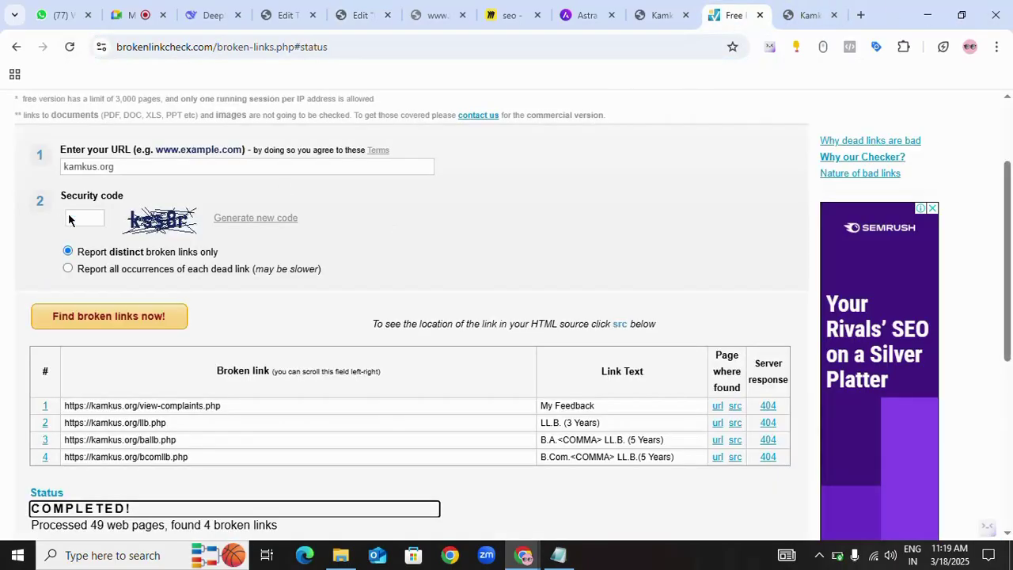
- Start a BrokenLinkCheck scan of manser.dmpc.xyz, replacing kamkus.org and entering the security code
triple_click(105, 168)
key(ctrl+v)
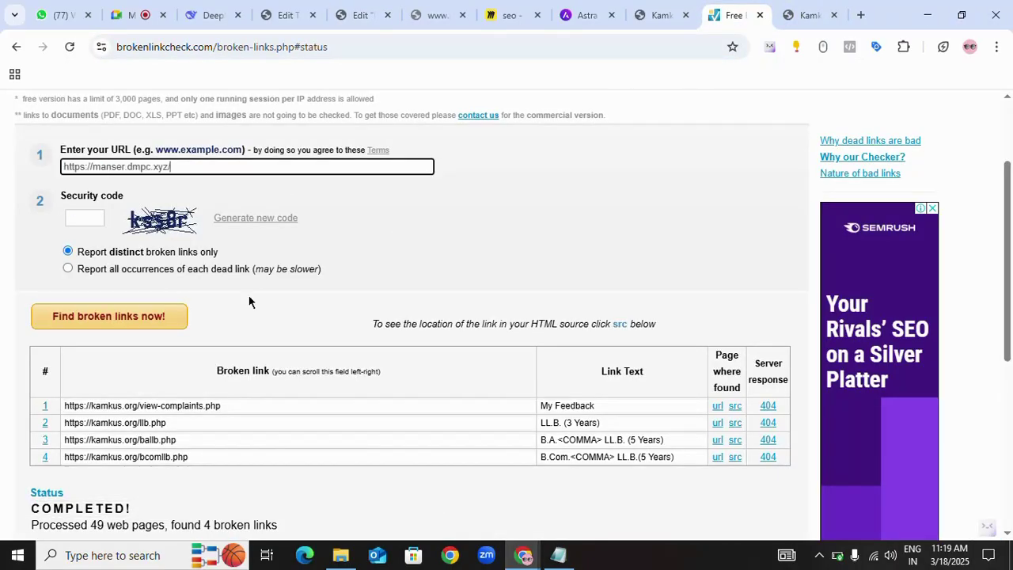
click(92, 218)
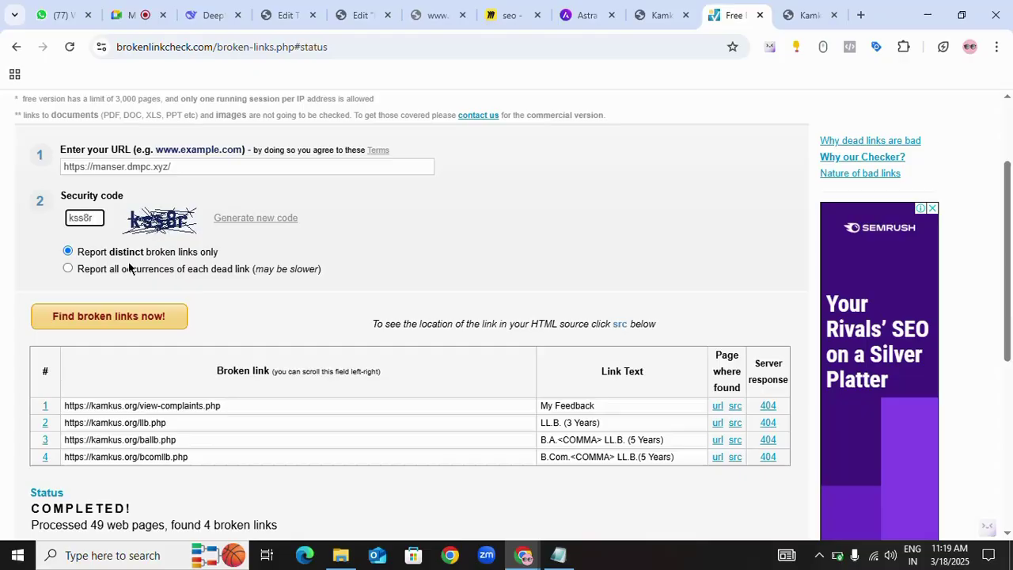
click(100, 319)
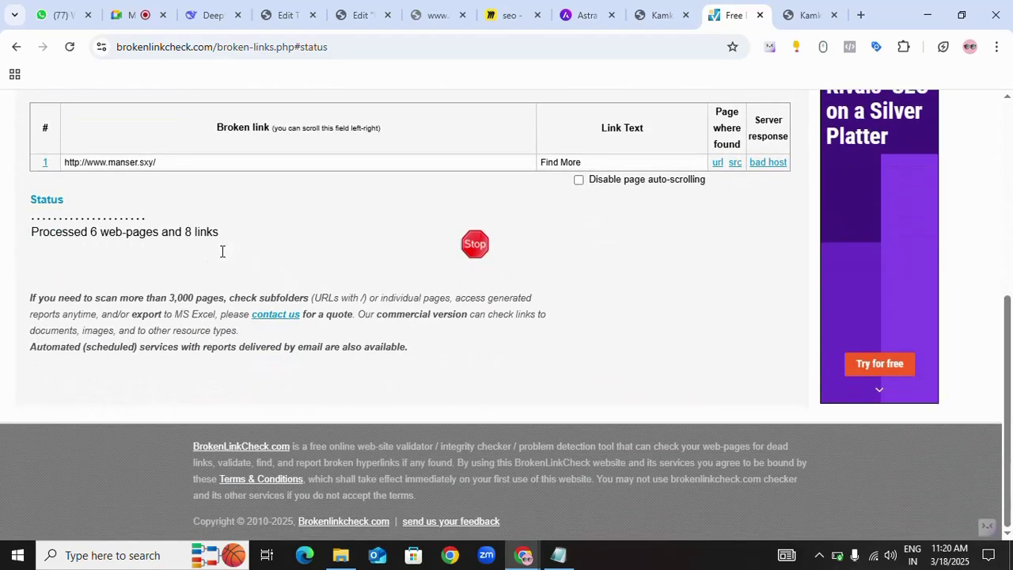
drag(159, 163, 54, 170)
click(245, 192)
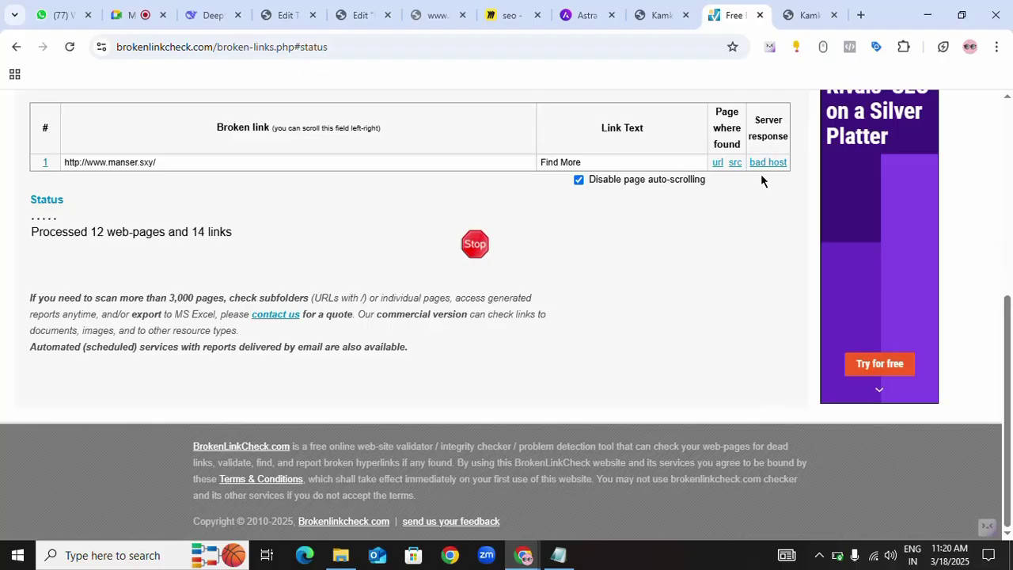
triple_click(596, 164)
click(559, 190)
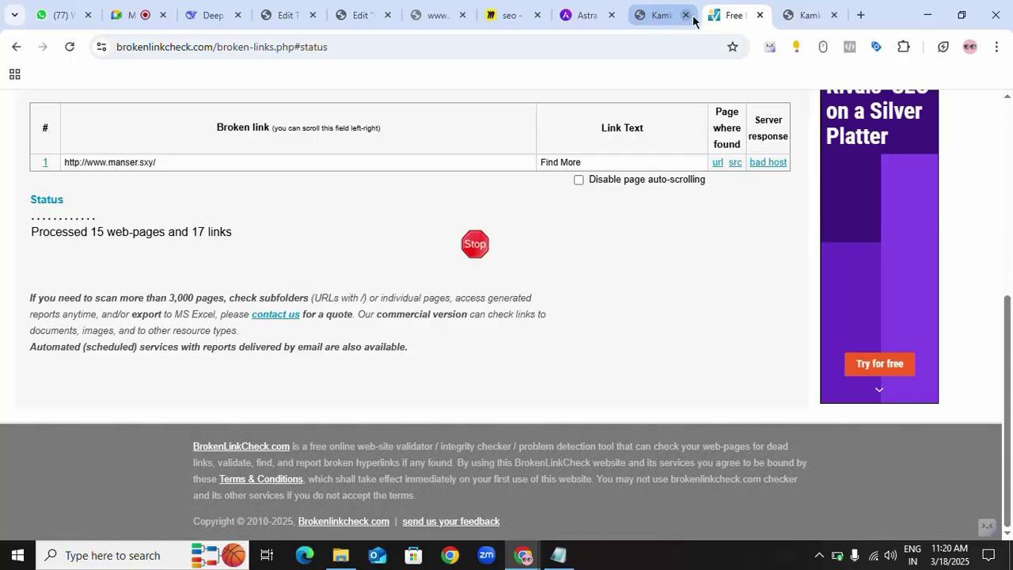
click(665, 16)
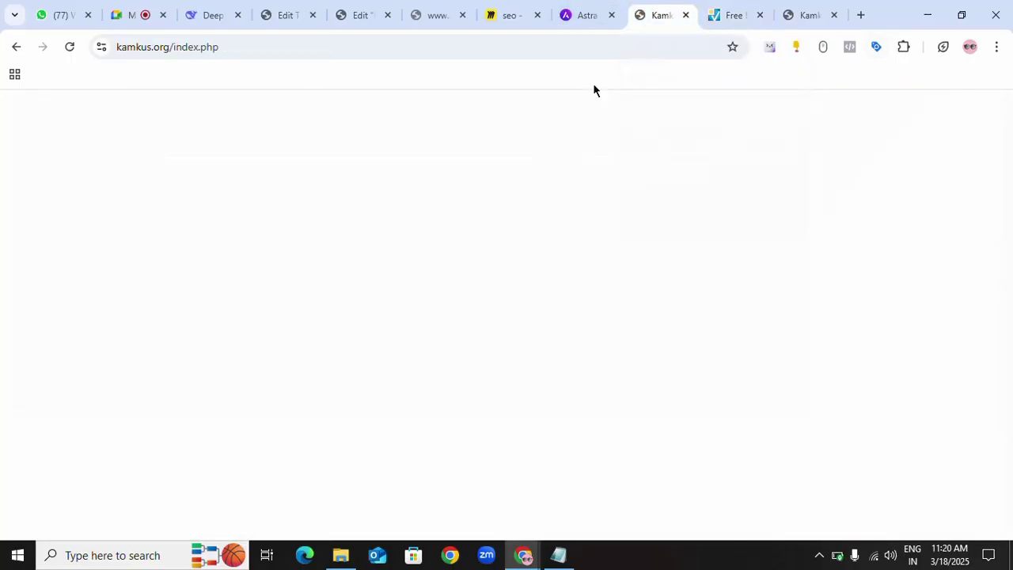
click(686, 15)
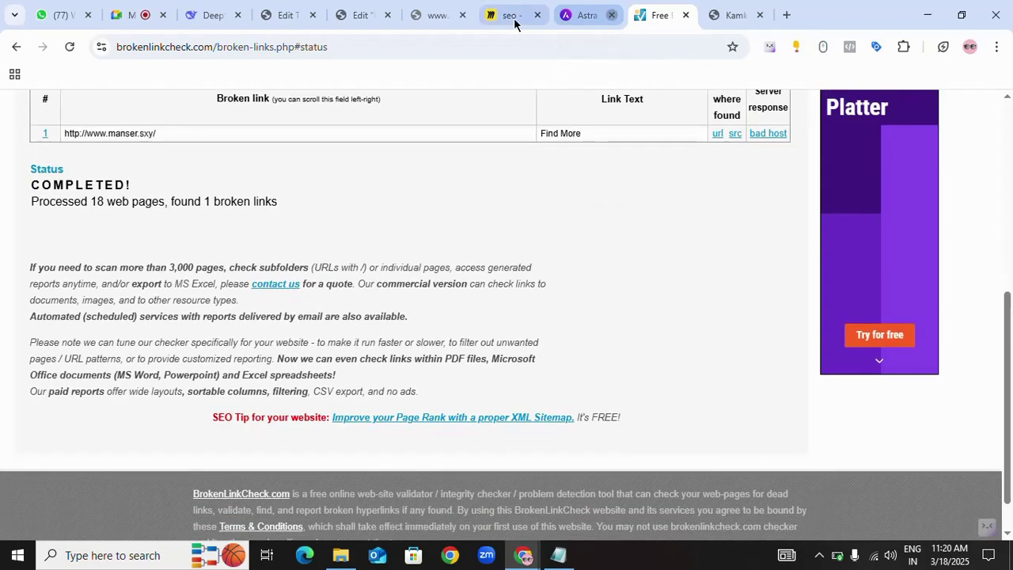
click(435, 24)
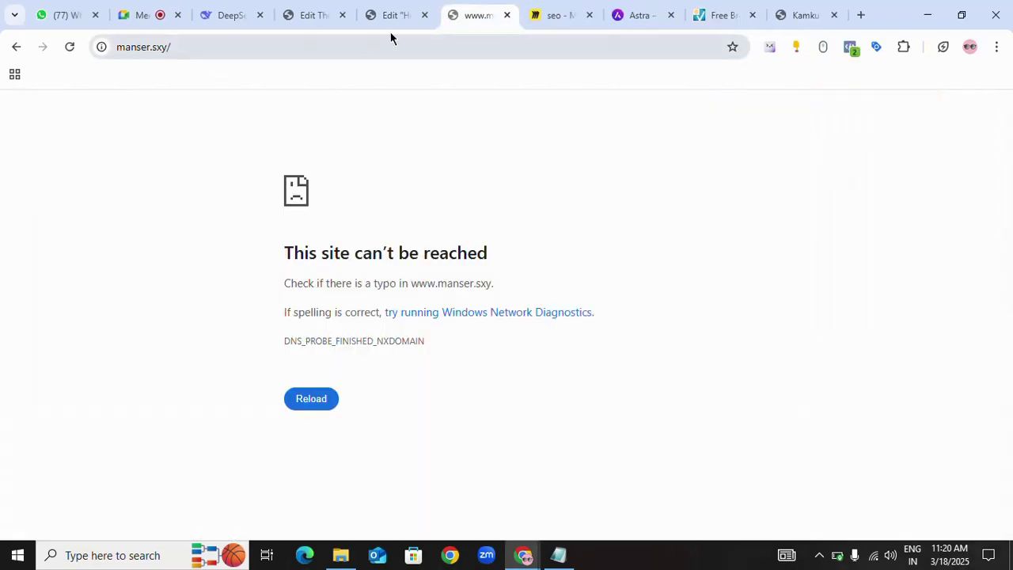
click(391, 15)
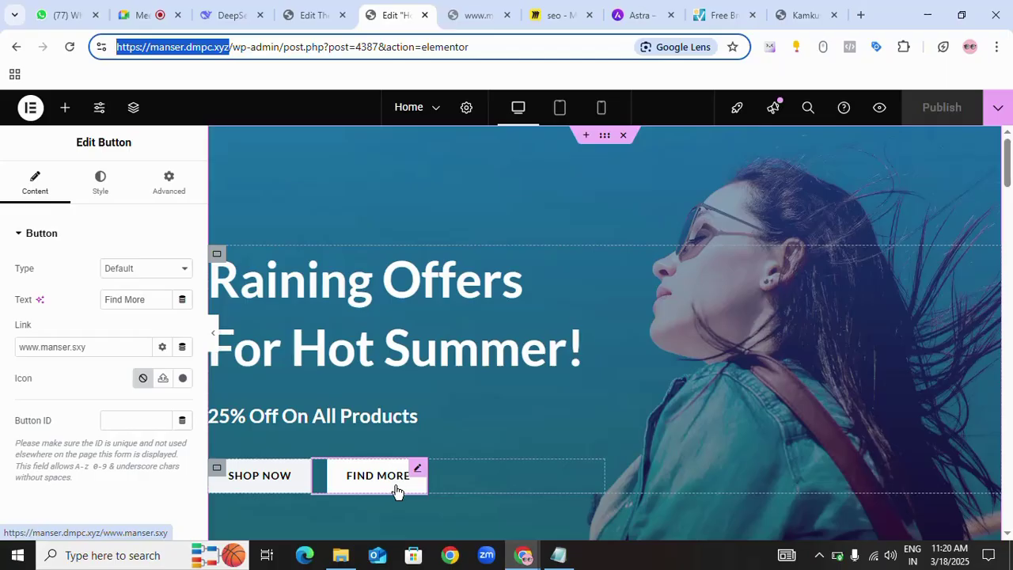
click(728, 15)
scroll(518, 238, up, 3)
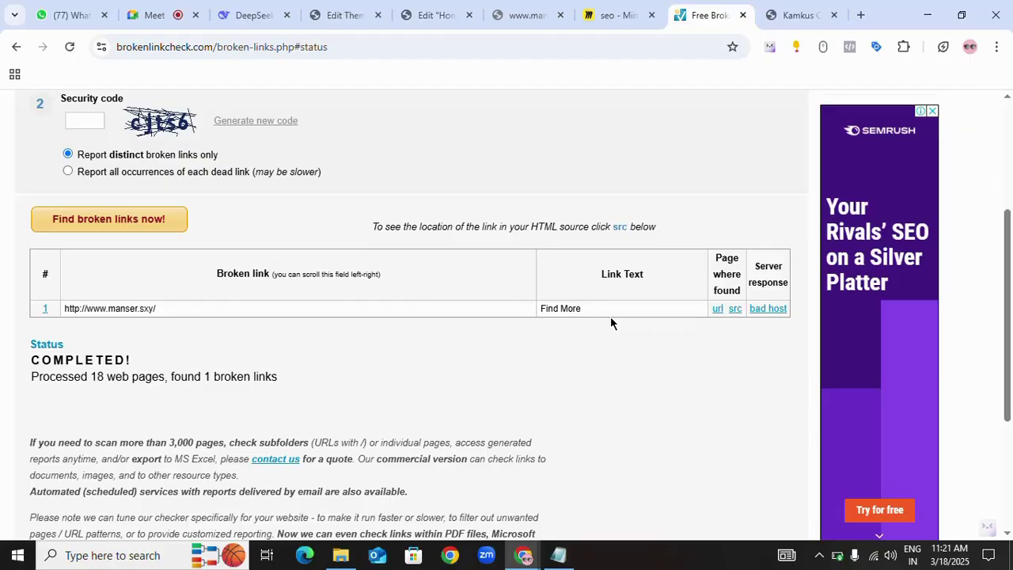
click(819, 555)
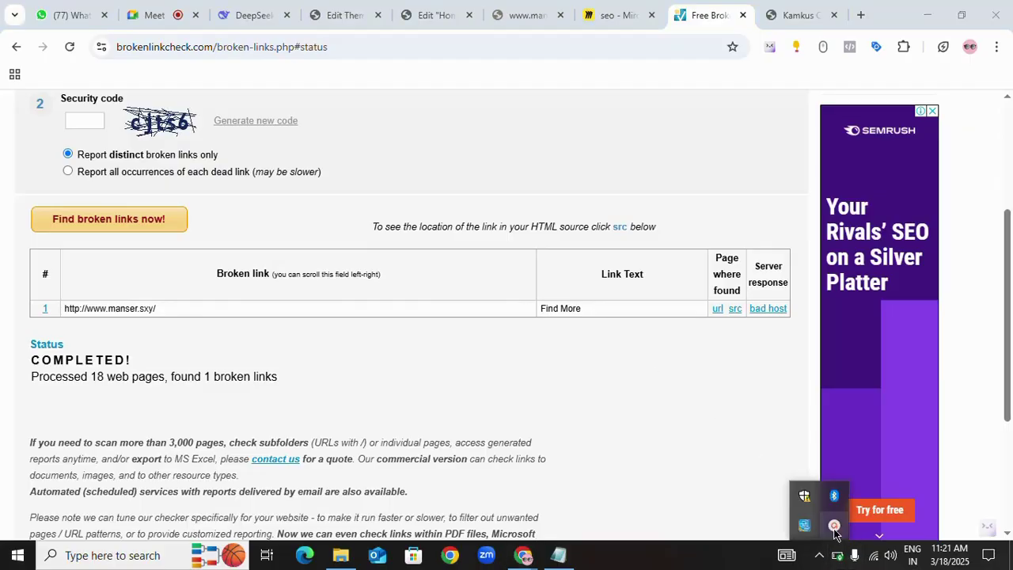